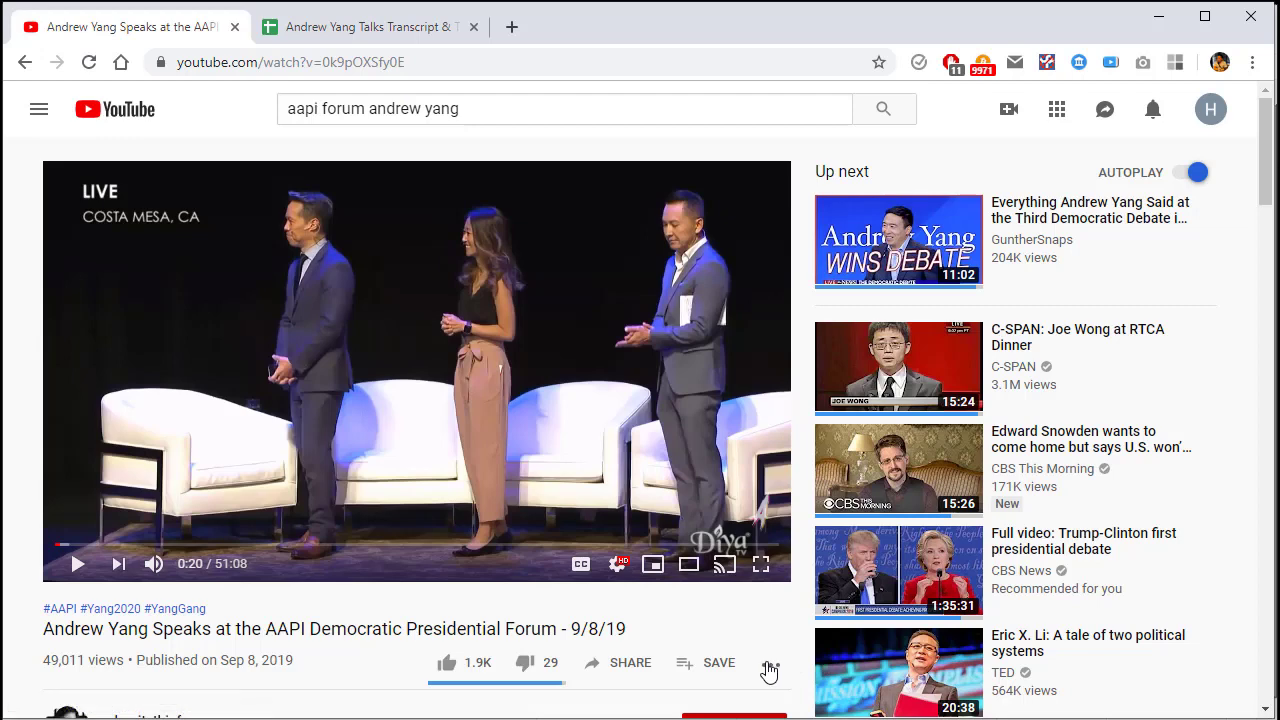
# Step: Open the video's transcript on YouTube and copy all of it with timestamps into a new Notepad++ document
pyautogui.click(768, 667)
pyautogui.click(789, 585)
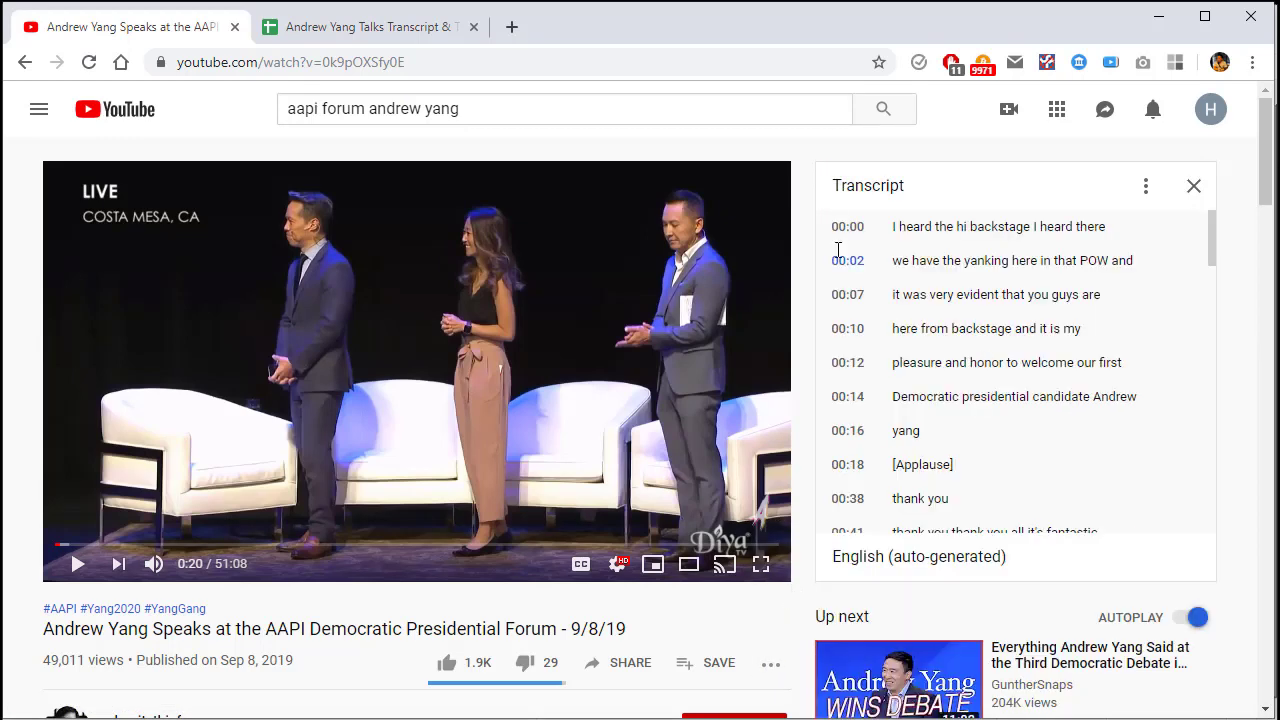
pyautogui.moveTo(834, 184); pyautogui.dragTo(1040, 580)
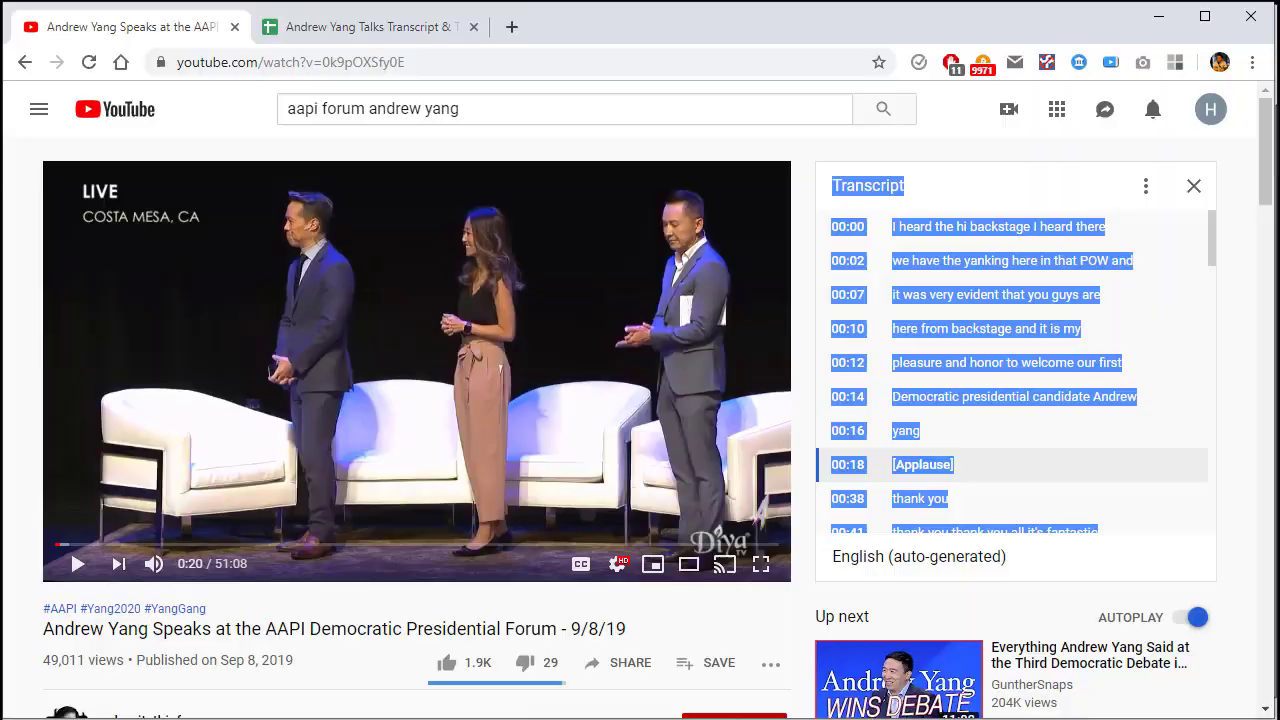
pyautogui.hotkey('alt', 'Tab')
pyautogui.hotkey('ctrl', 'v')
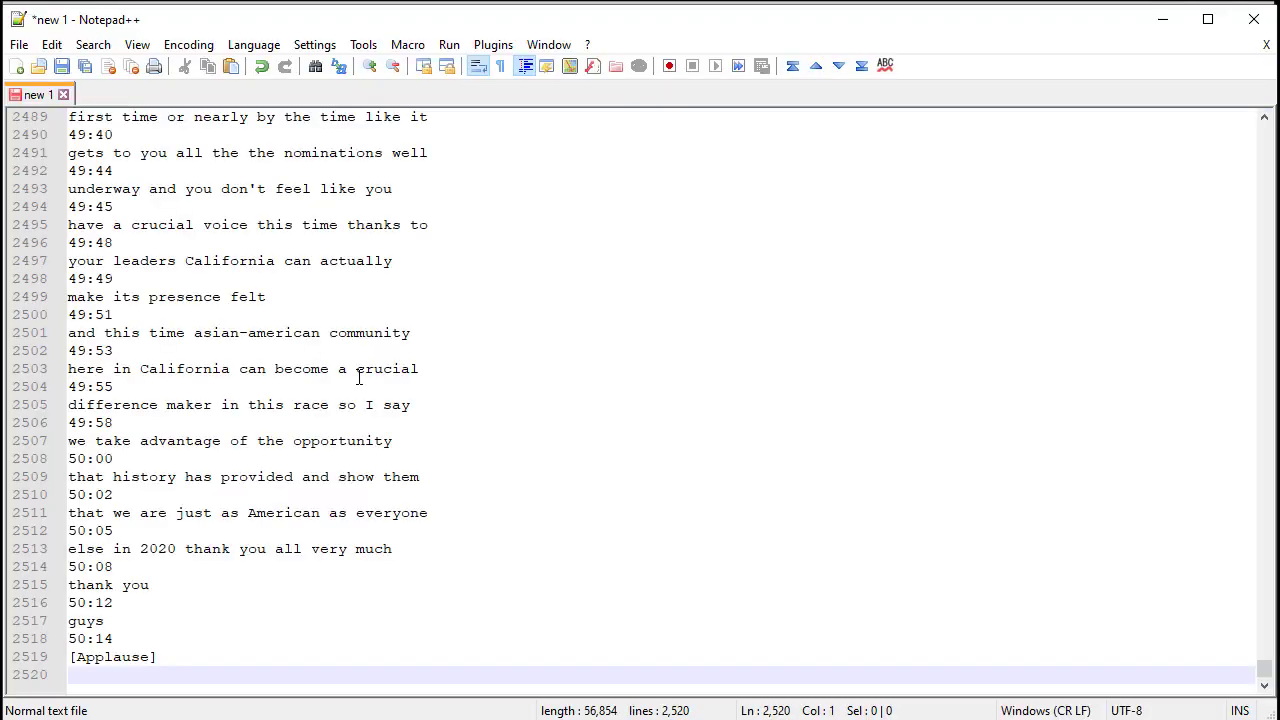
# Step: Delete the closing 50:14 [Applause] entry and everything from the Transcript heading through the 00:38 "thank you" entry
pyautogui.moveTo(158, 657); pyautogui.dragTo(50, 640)
pyautogui.press('Delete')
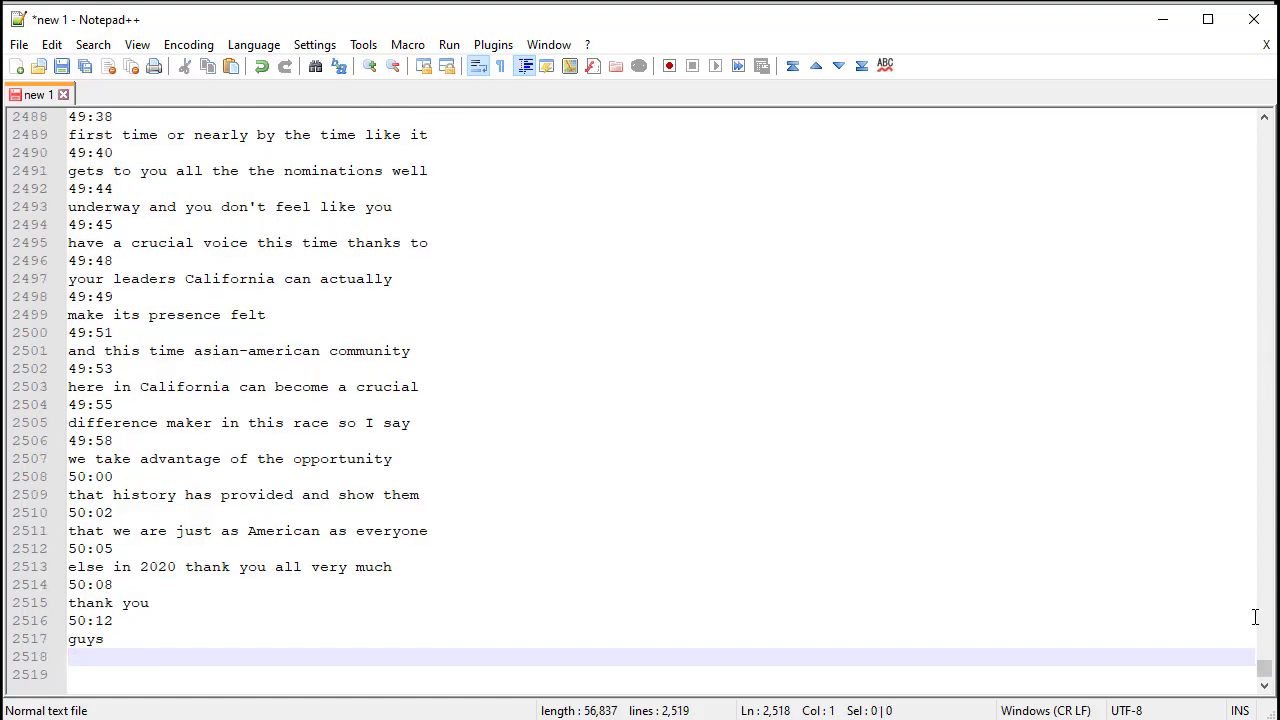
pyautogui.moveTo(1263, 669); pyautogui.dragTo(1264, 130)
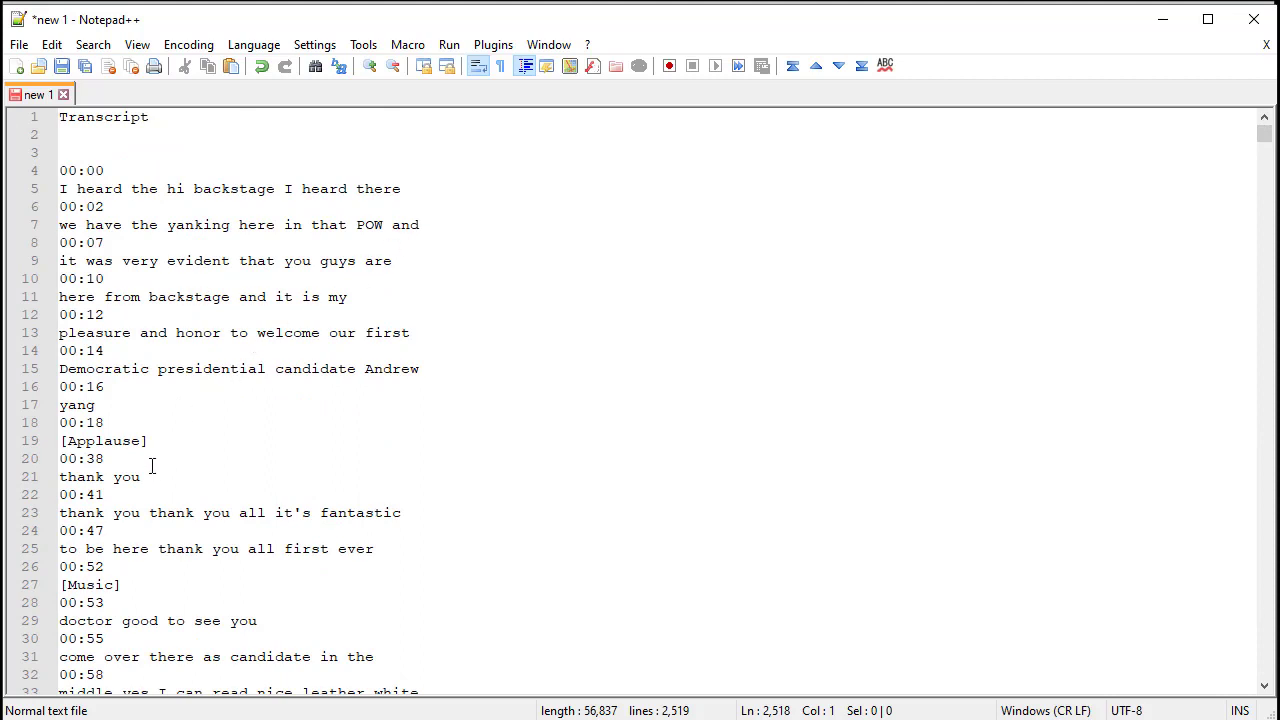
pyautogui.moveTo(153, 476); pyautogui.dragTo(59, 117)
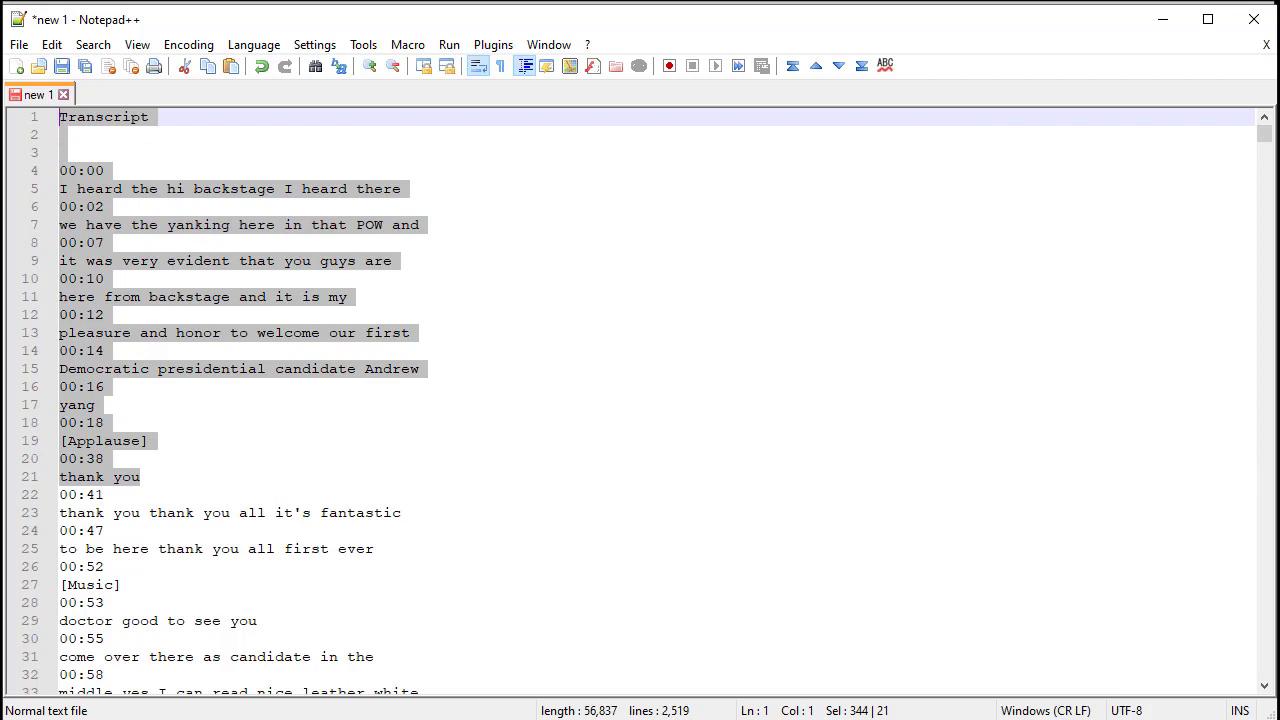
pyautogui.press('Delete')
pyautogui.press('Delete')
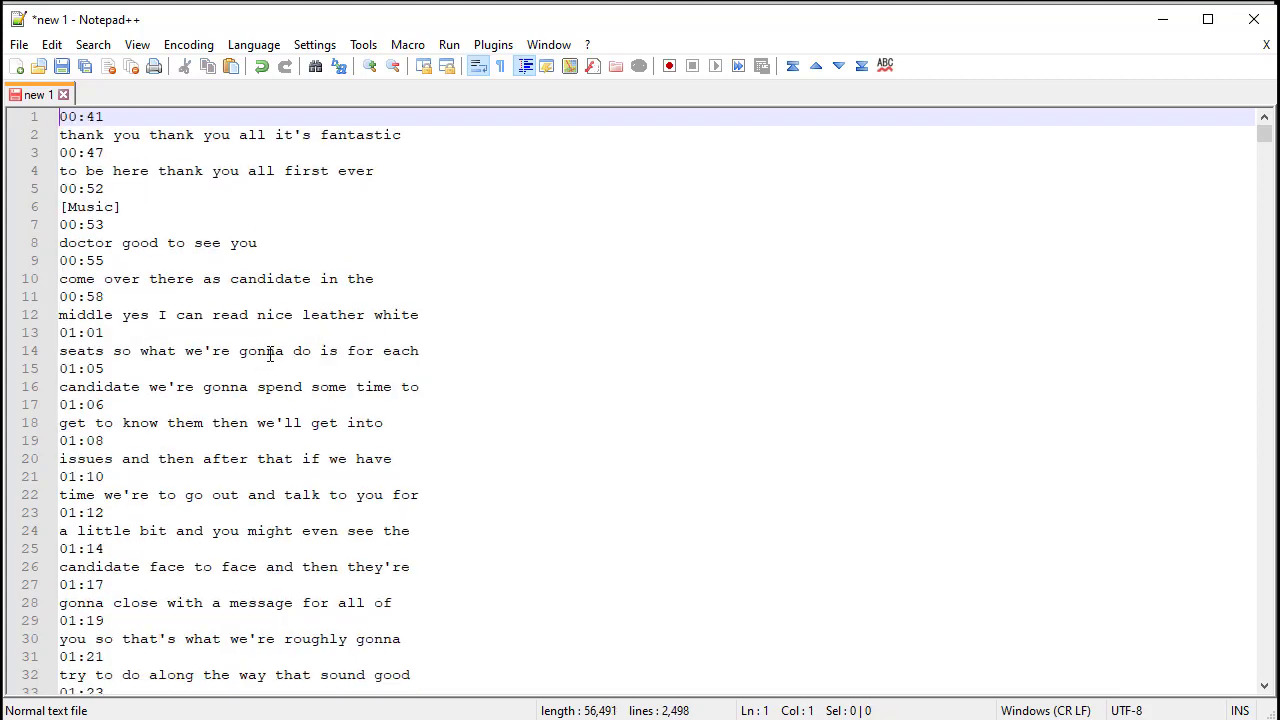
# Step: Copy the whole trimmed transcript and paste it into the blank Excel workbook starting at cell A1
pyautogui.hotkey('ctrl', 'a')
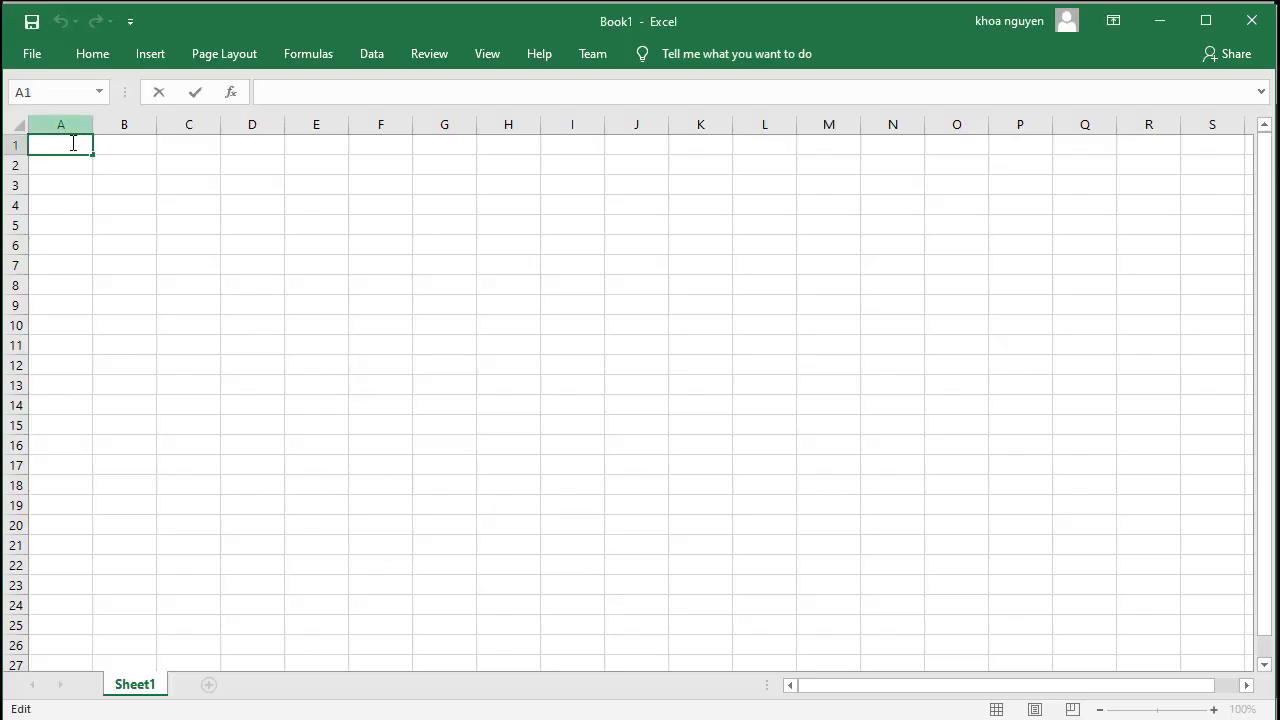
pyautogui.press('Escape')
pyautogui.hotkey('ctrl', 'v')
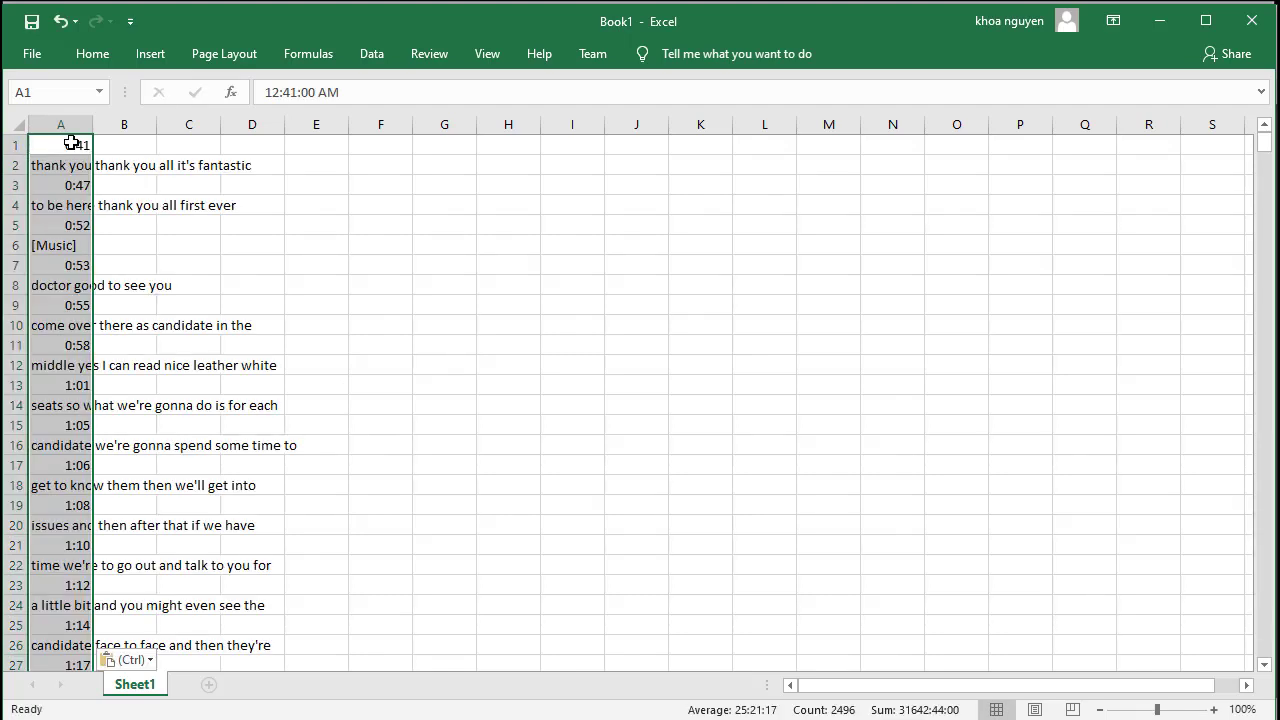
# Step: Enter the formula =MOD(ROW(),2) in cell B1
pyautogui.click(124, 149)
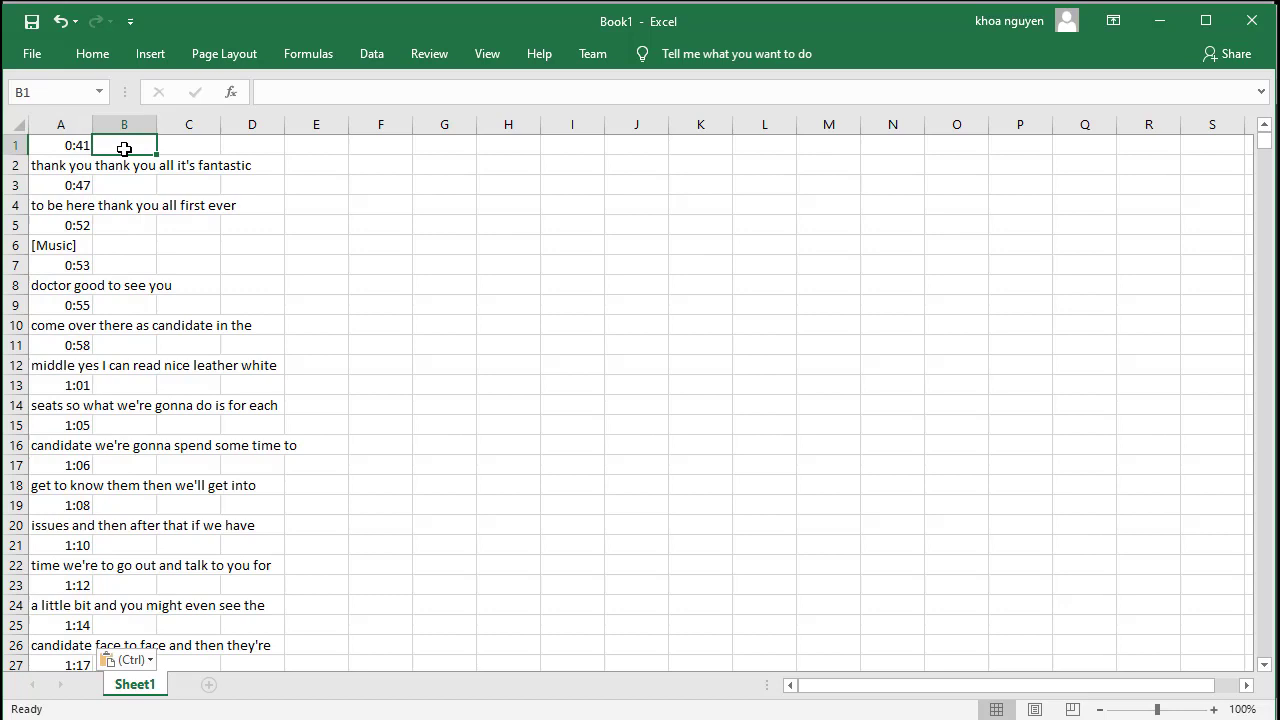
pyautogui.write('=')
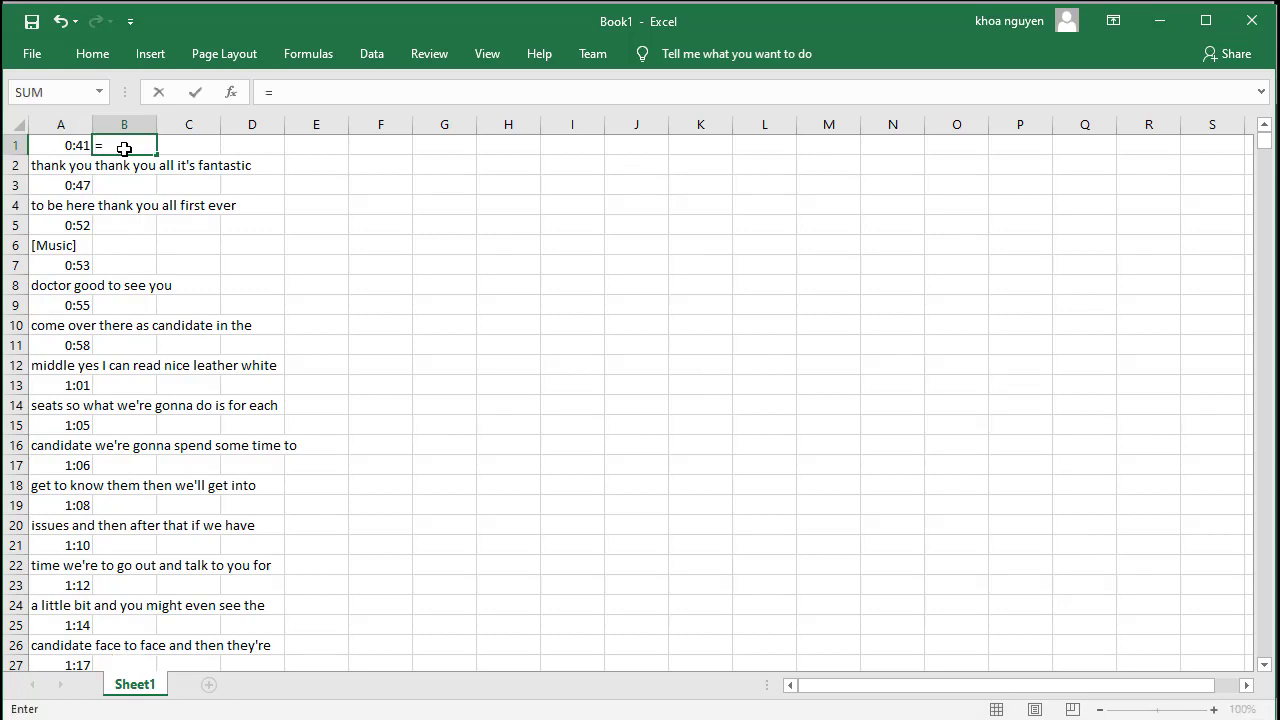
pyautogui.write('(')
pyautogui.press('BackSpace')
pyautogui.write('MOD')
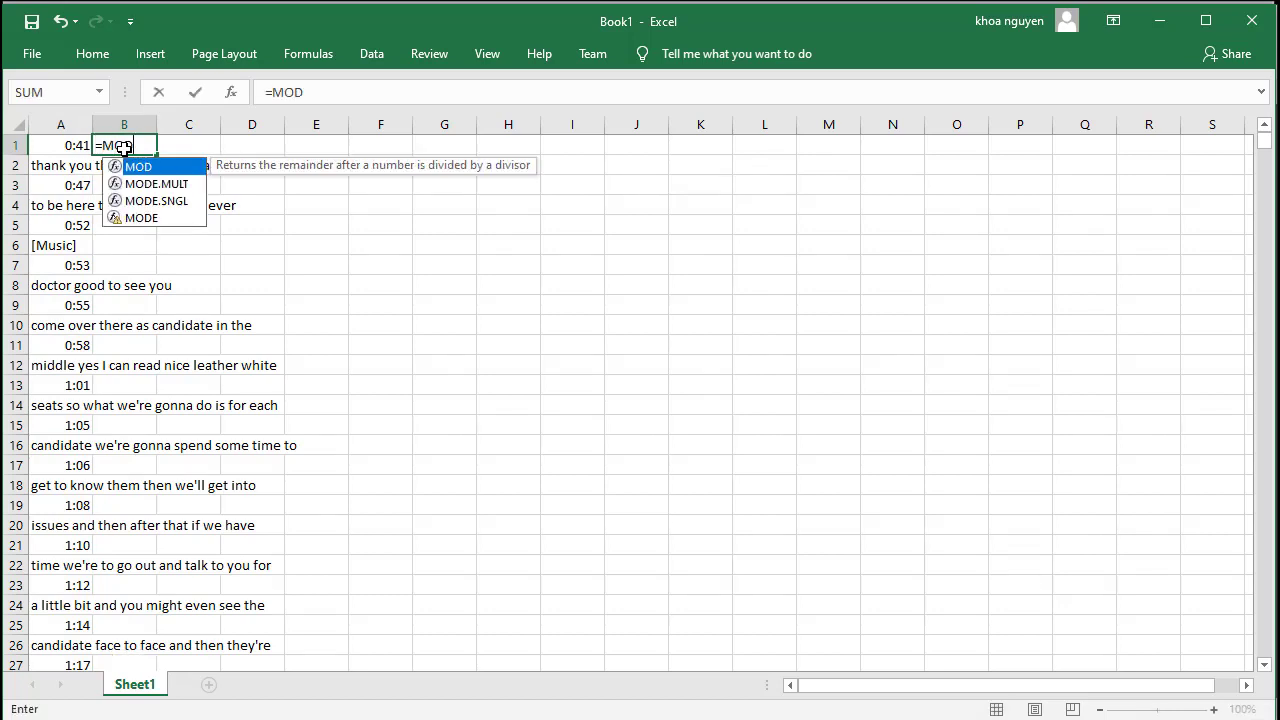
pyautogui.press('BackSpace')
pyautogui.press('BackSpace')
pyautogui.press('BackSpace')
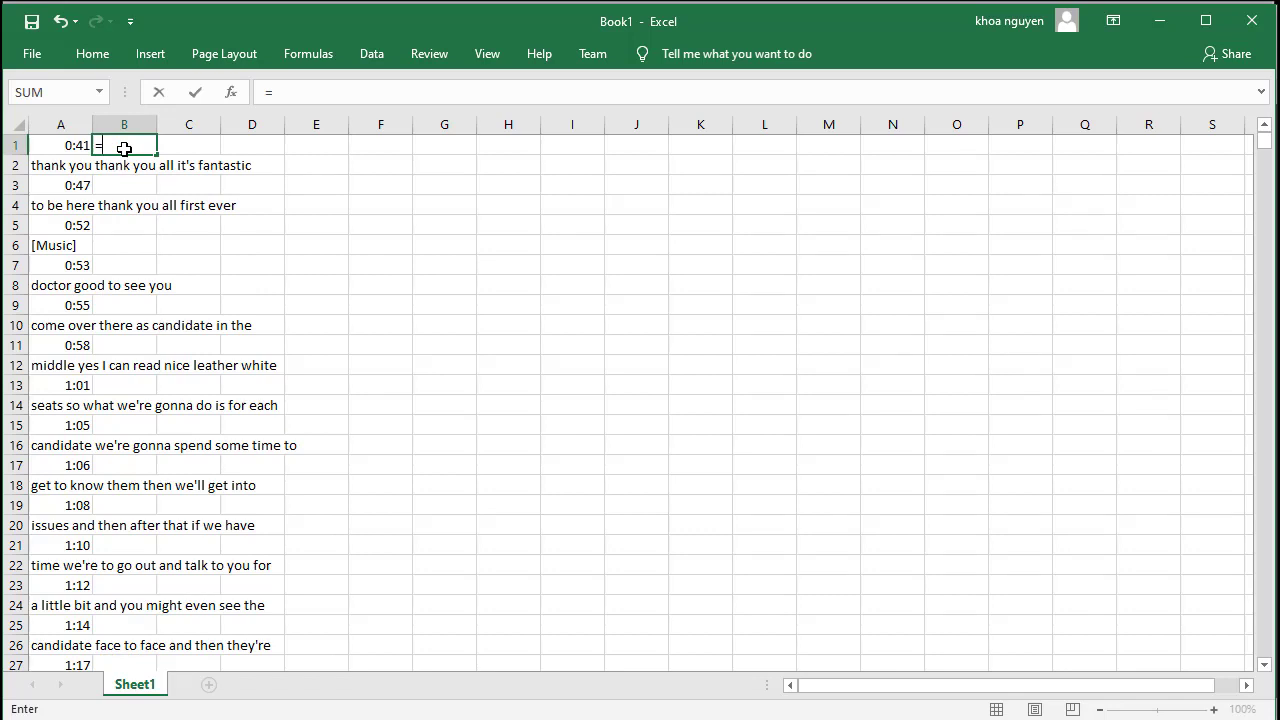
pyautogui.press('BackSpace')
pyautogui.write('MO')
pyautogui.press('BackSpace')
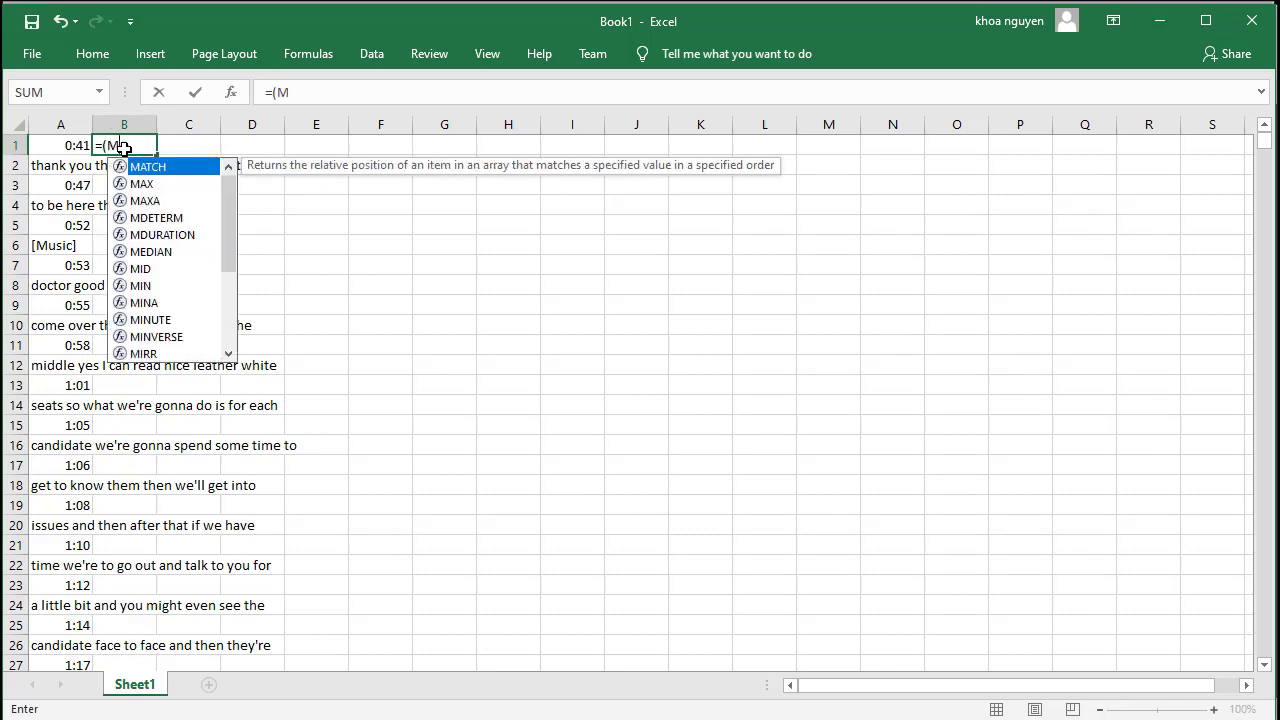
pyautogui.write('OD(ROW')
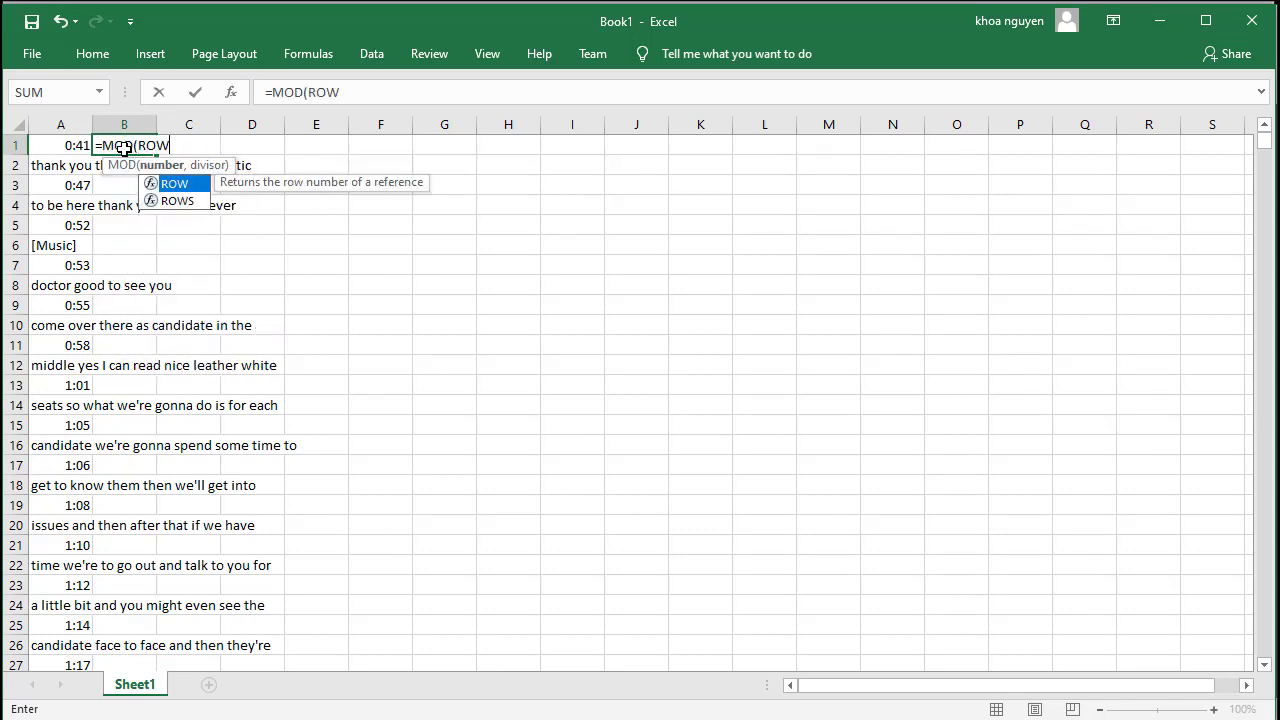
pyautogui.write('(),2')
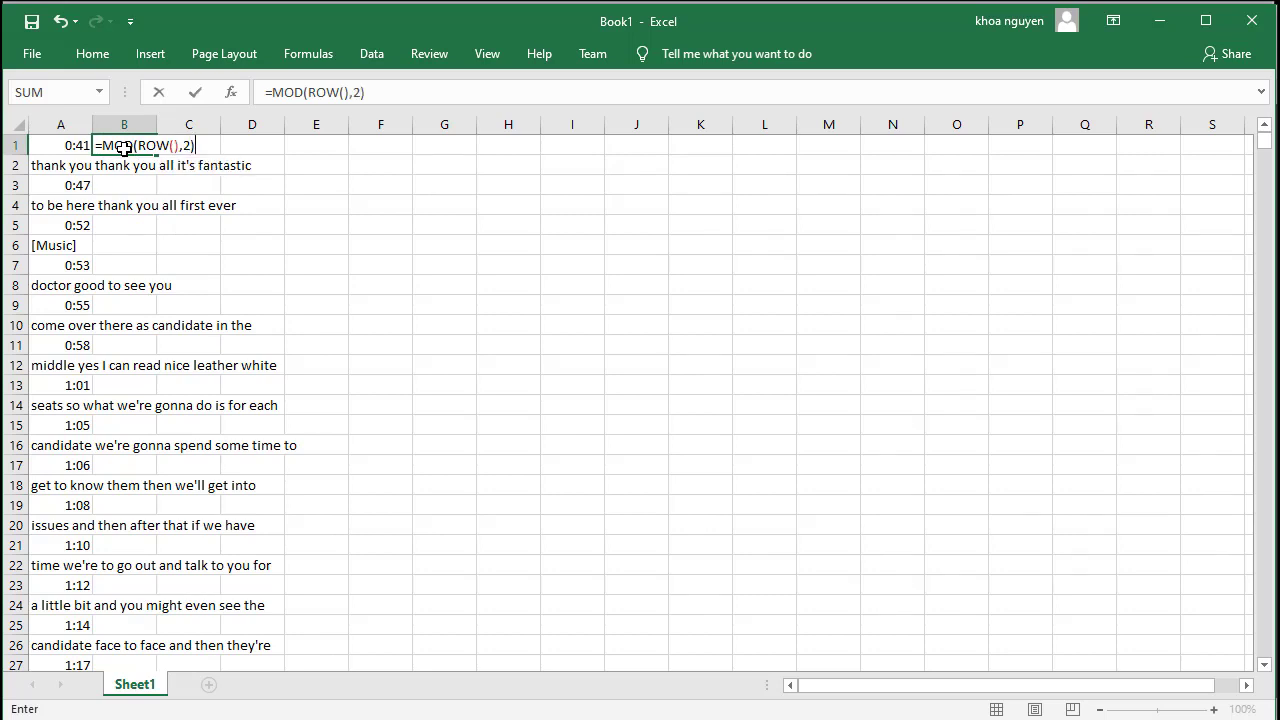
pyautogui.press('Return')
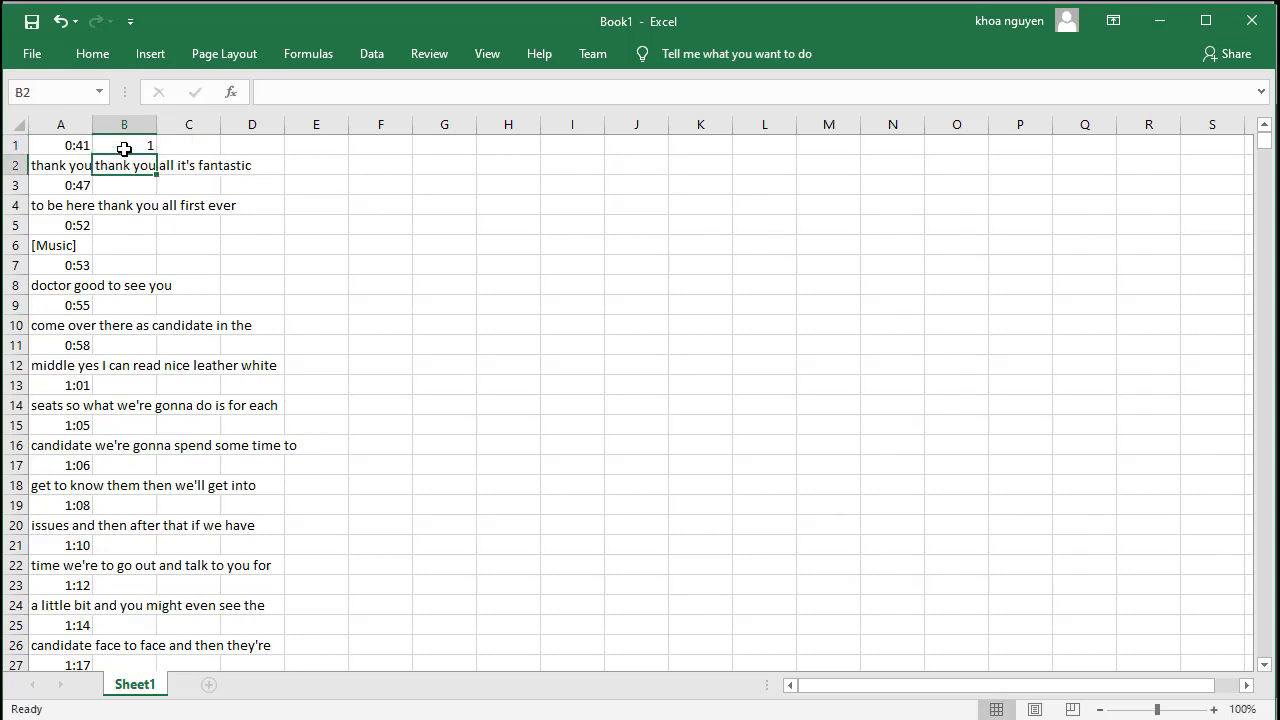
# Step: Copy the formula from B1 down column B to the last transcript row, B2496
pyautogui.click(124, 148)
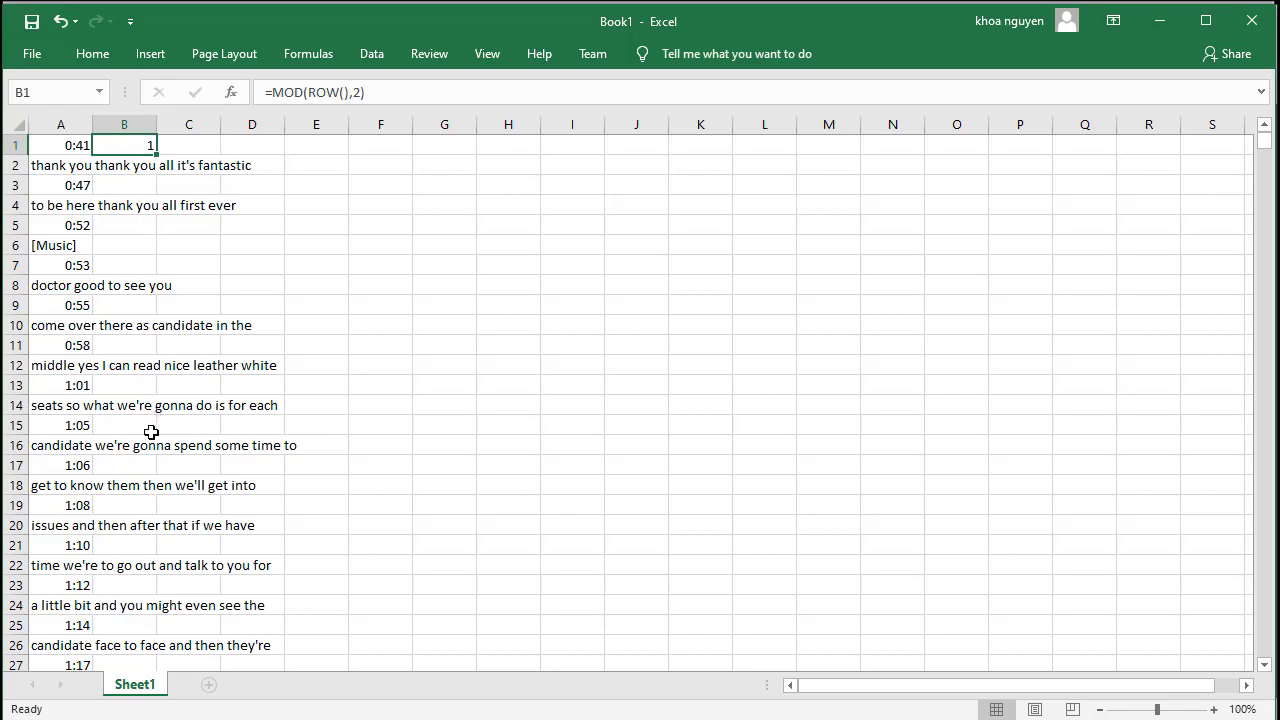
pyautogui.scroll(-10, 145, 517)
pyautogui.scroll(-11, 145, 517)
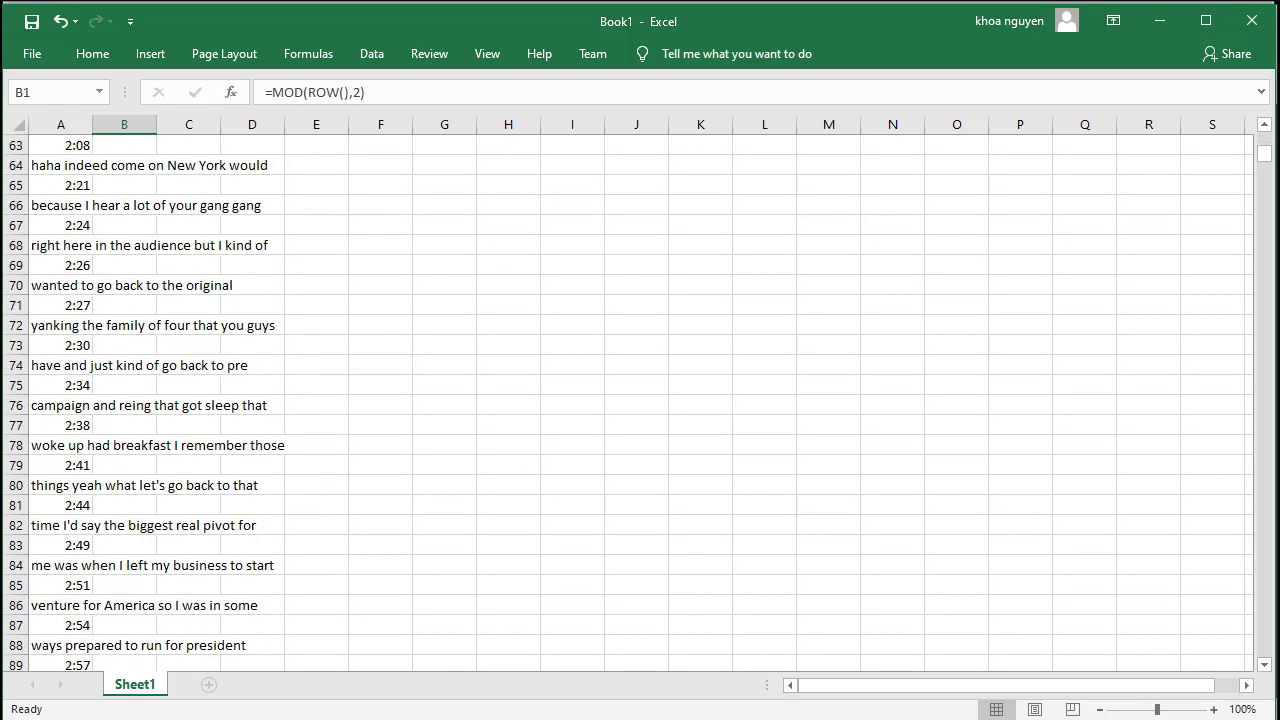
pyautogui.moveTo(1272, 149); pyautogui.dragTo(1210, 668)
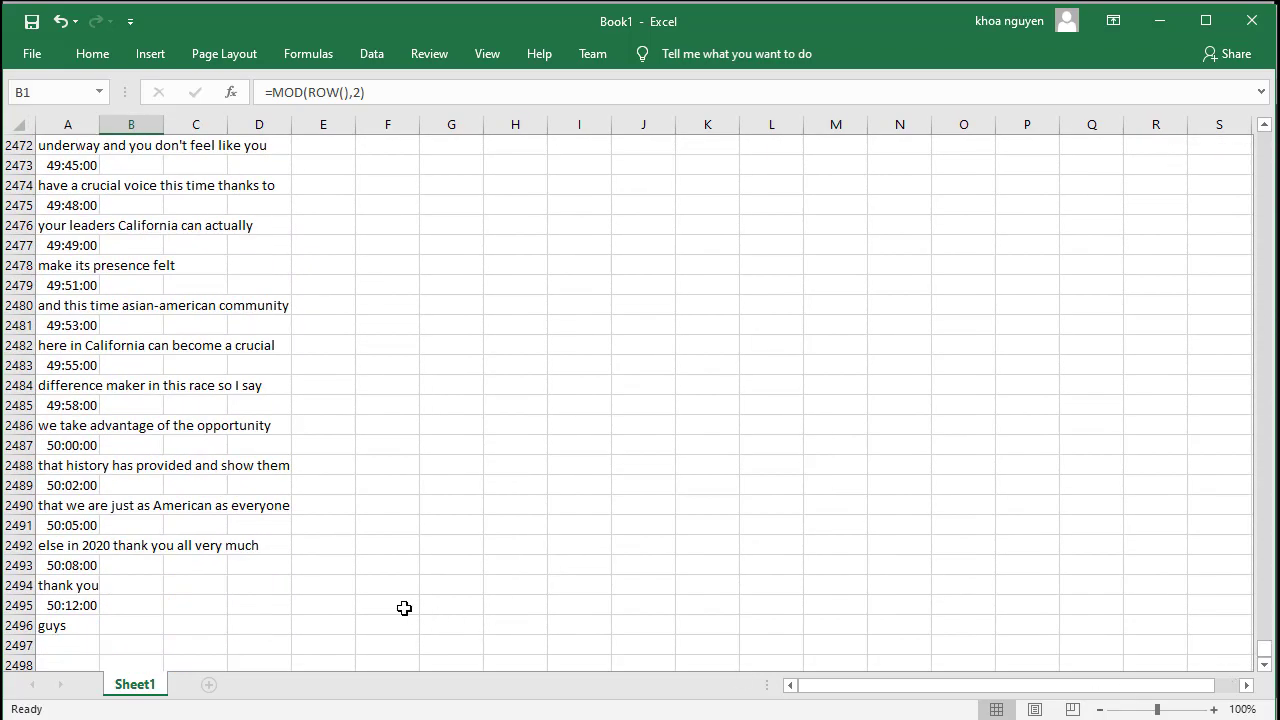
pyautogui.keyDown('shift'); pyautogui.click(126, 623); pyautogui.keyUp('shift')
pyautogui.hotkey('ctrl', 'v')
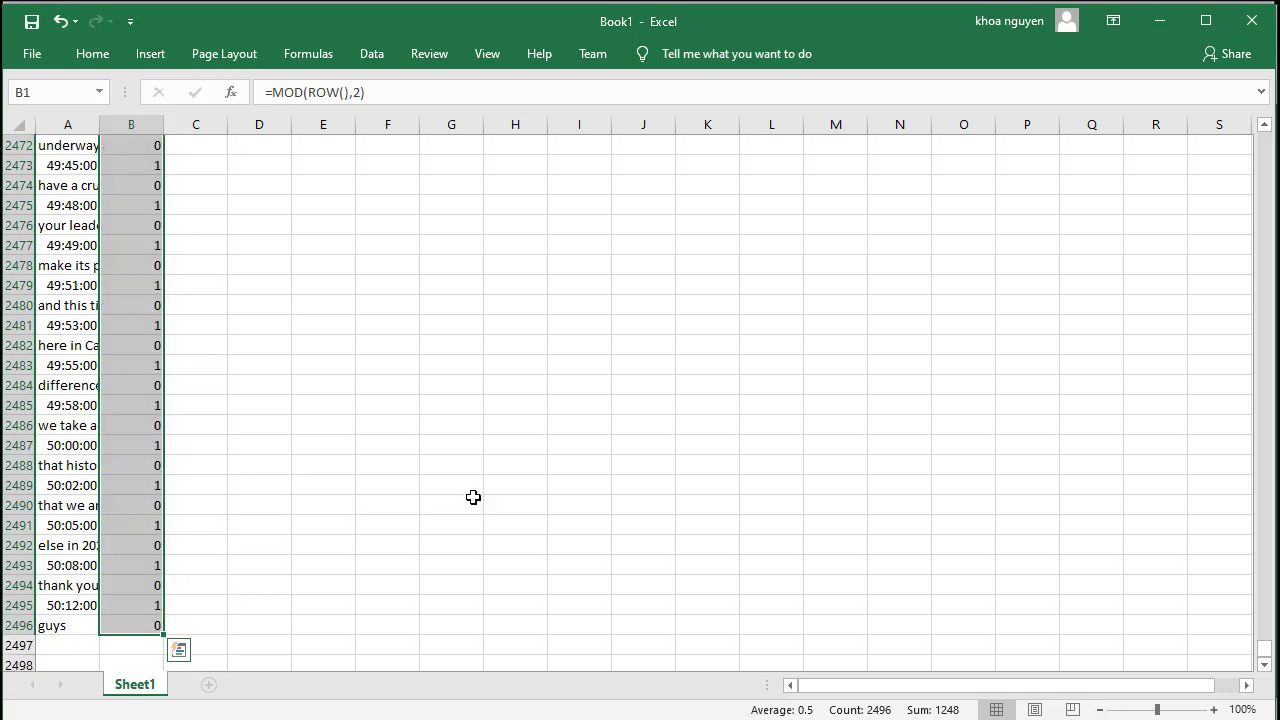
pyautogui.press('Escape')
# Step: Format the whole of column A, which holds the timestamps and transcript lines, as Text
pyautogui.moveTo(1264, 652); pyautogui.dragTo(1260, 122)
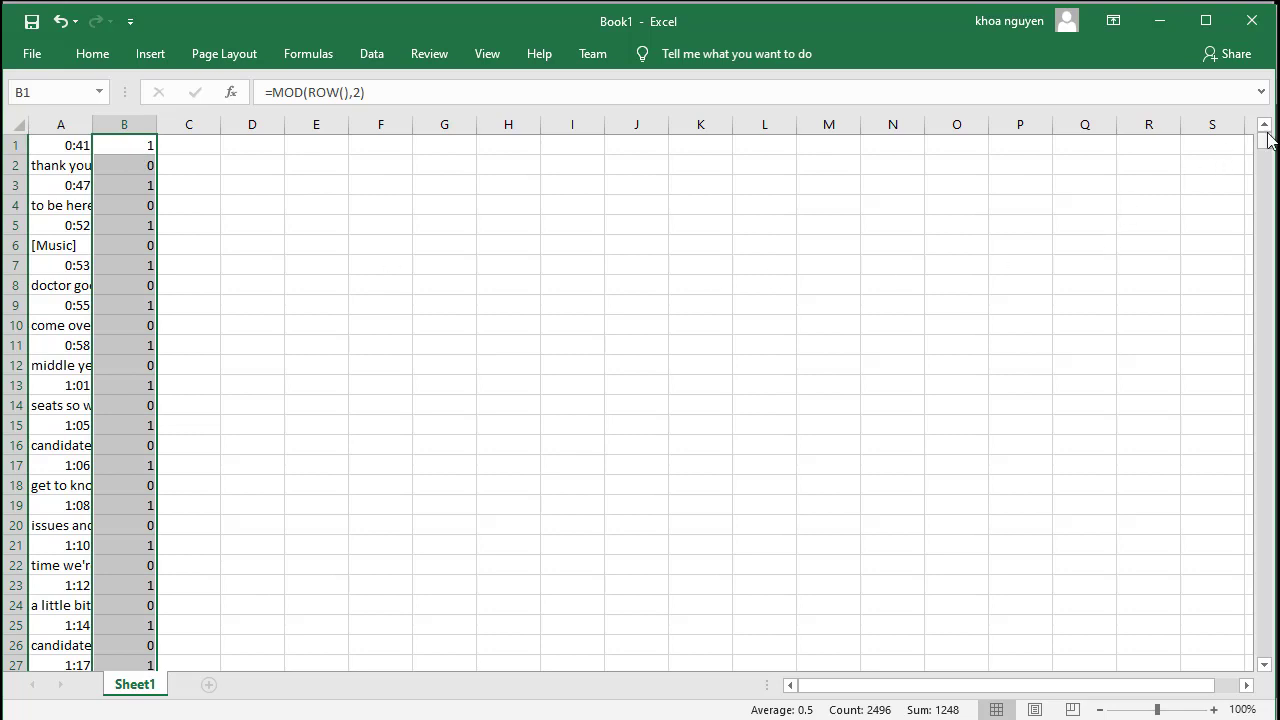
pyautogui.moveTo(1268, 140); pyautogui.dragTo(1266, 605)
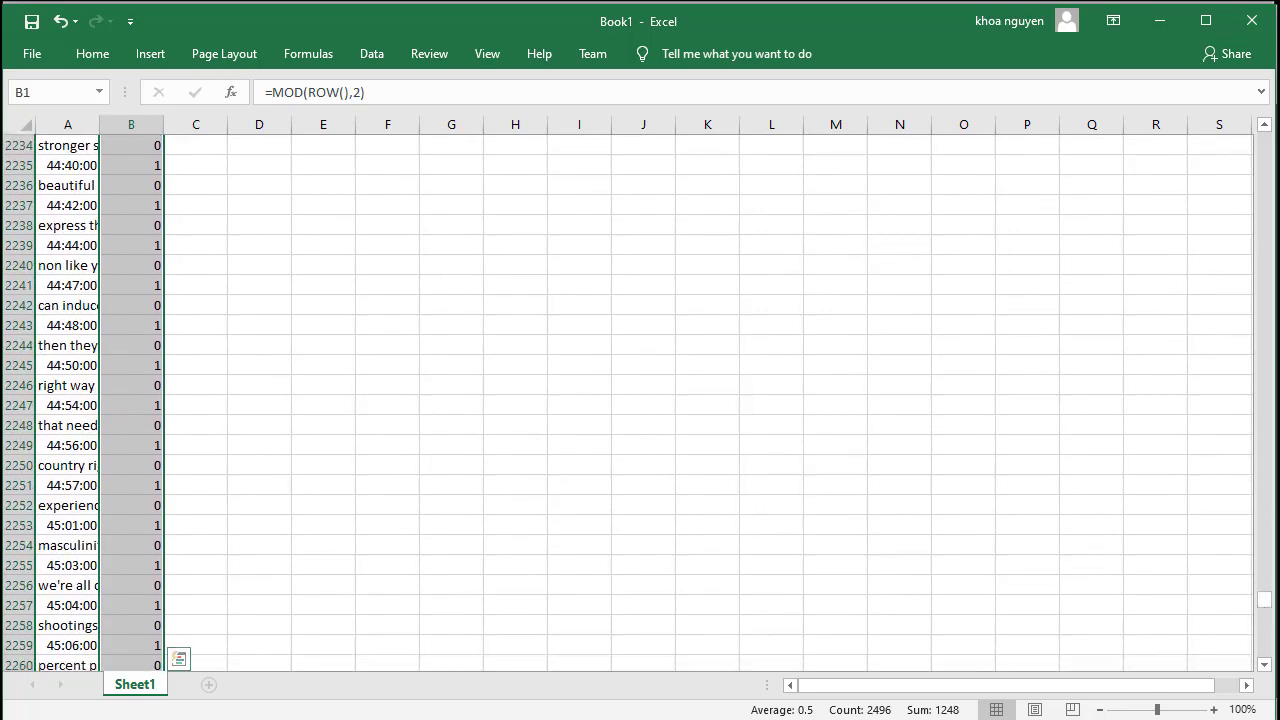
pyautogui.click(73, 566)
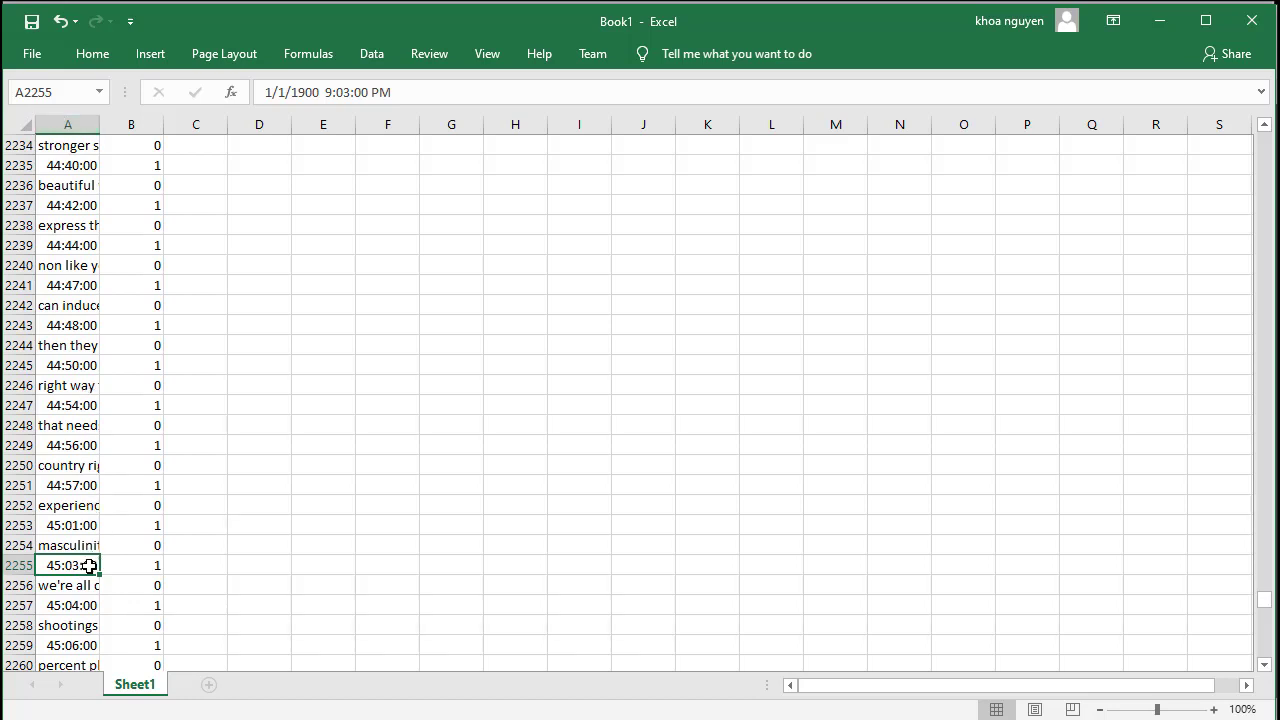
pyautogui.click(64, 123)
pyautogui.rightClick(64, 123)
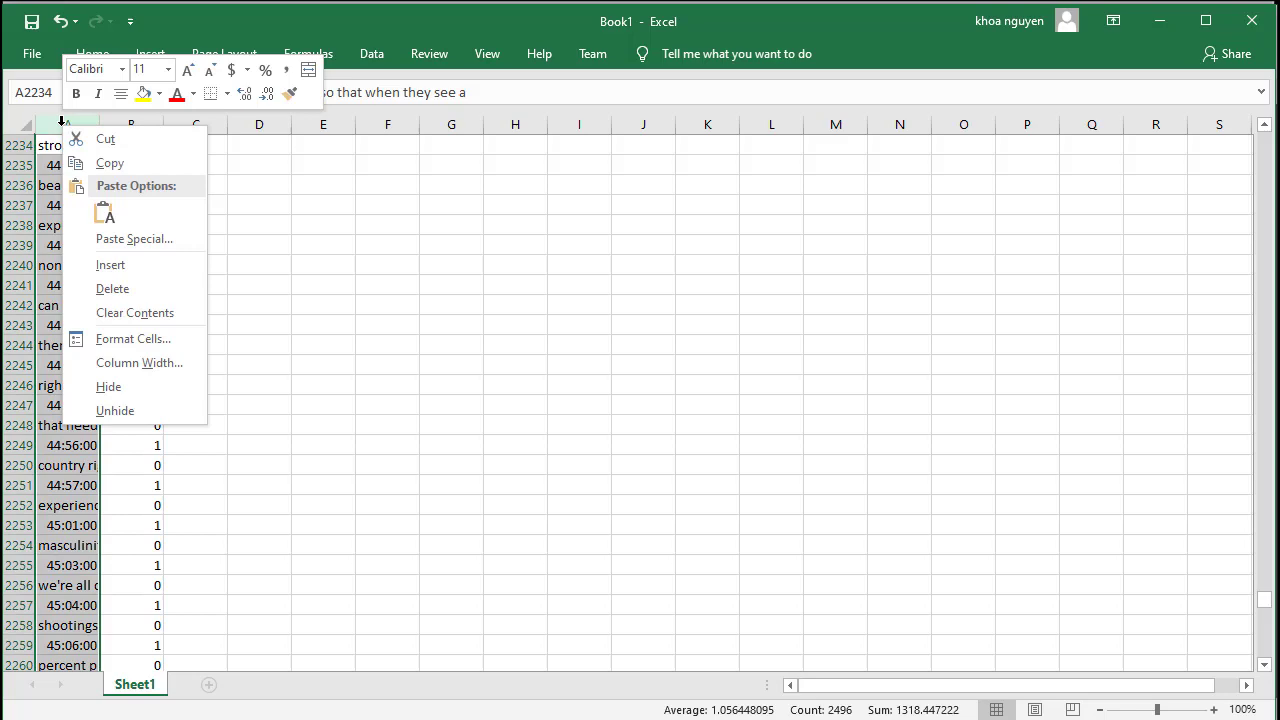
pyautogui.click(133, 344)
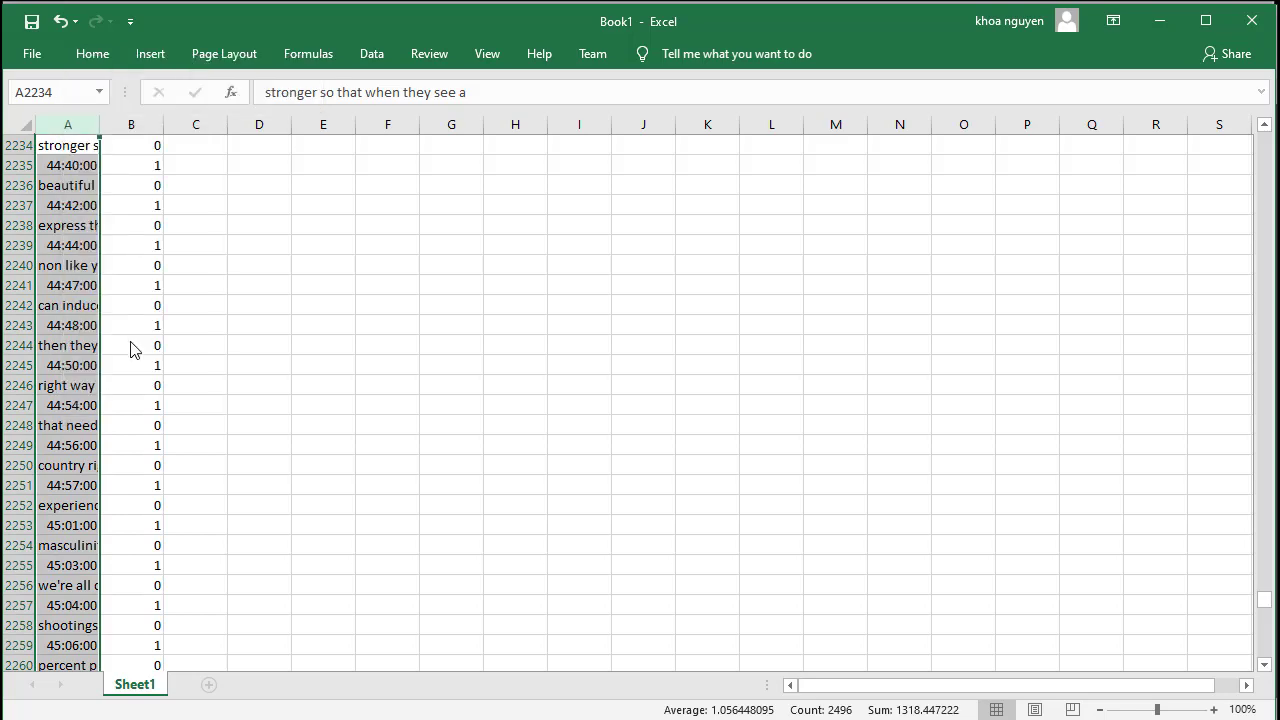
pyautogui.moveTo(72, 93); pyautogui.dragTo(373, 158)
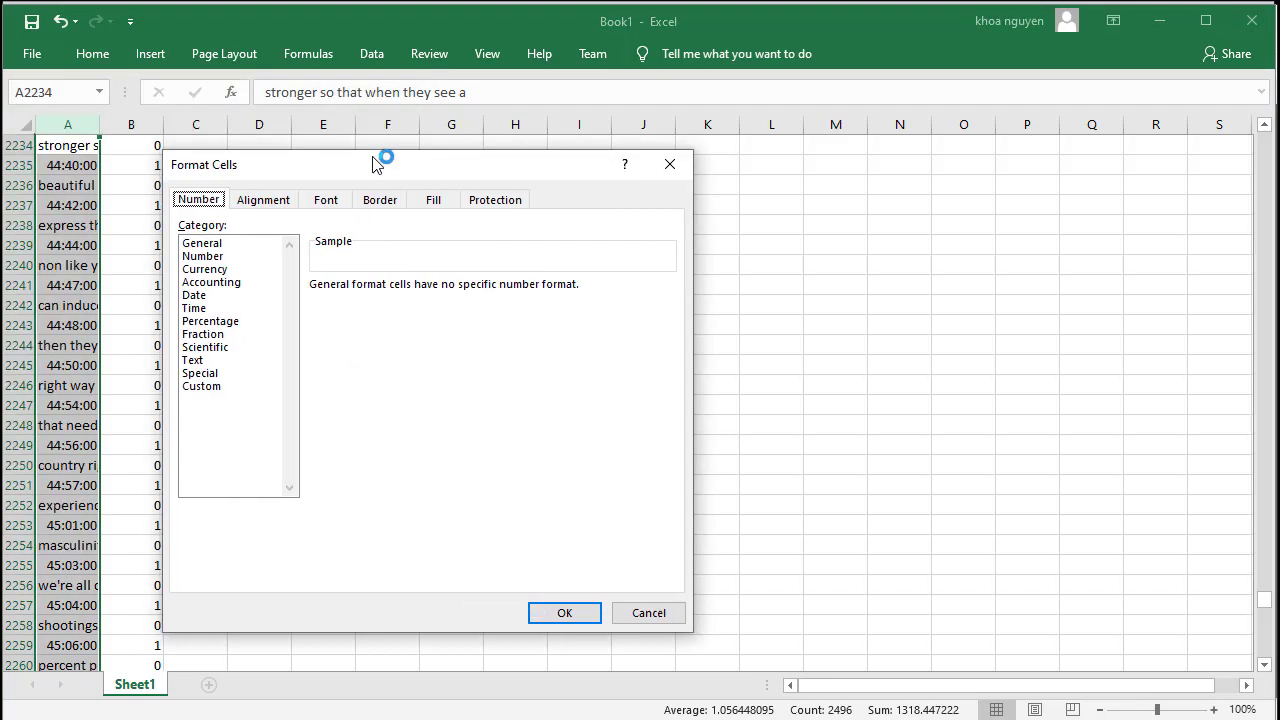
pyautogui.click(192, 360)
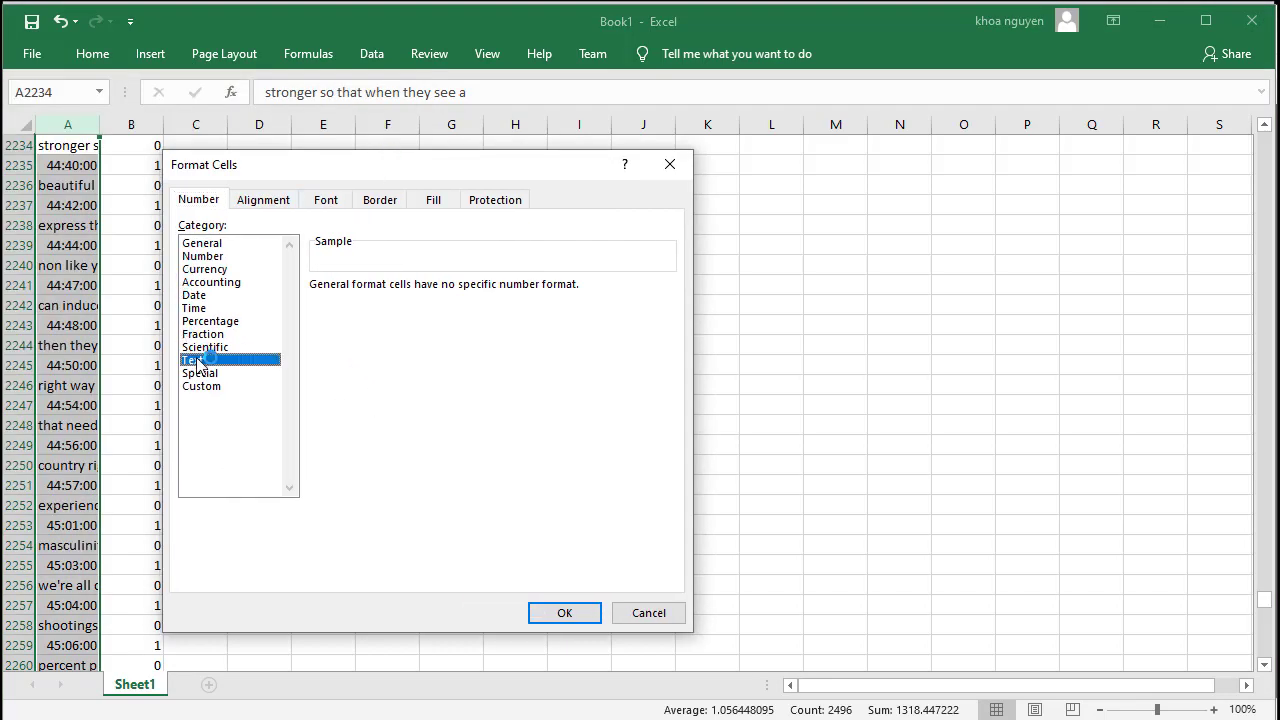
pyautogui.click(555, 615)
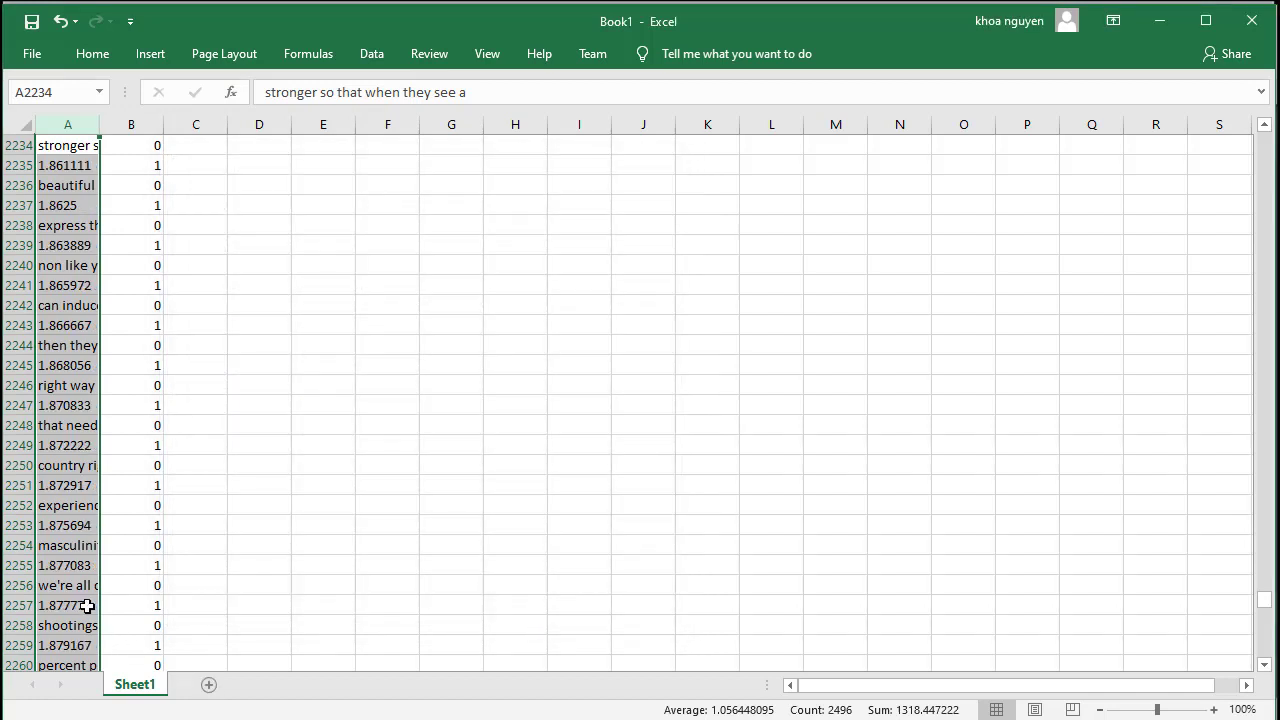
# Step: Copy the full transcript again from Notepad++ and paste it over column A in Excel, starting at A1
pyautogui.hotkey('alt', 'Tab')
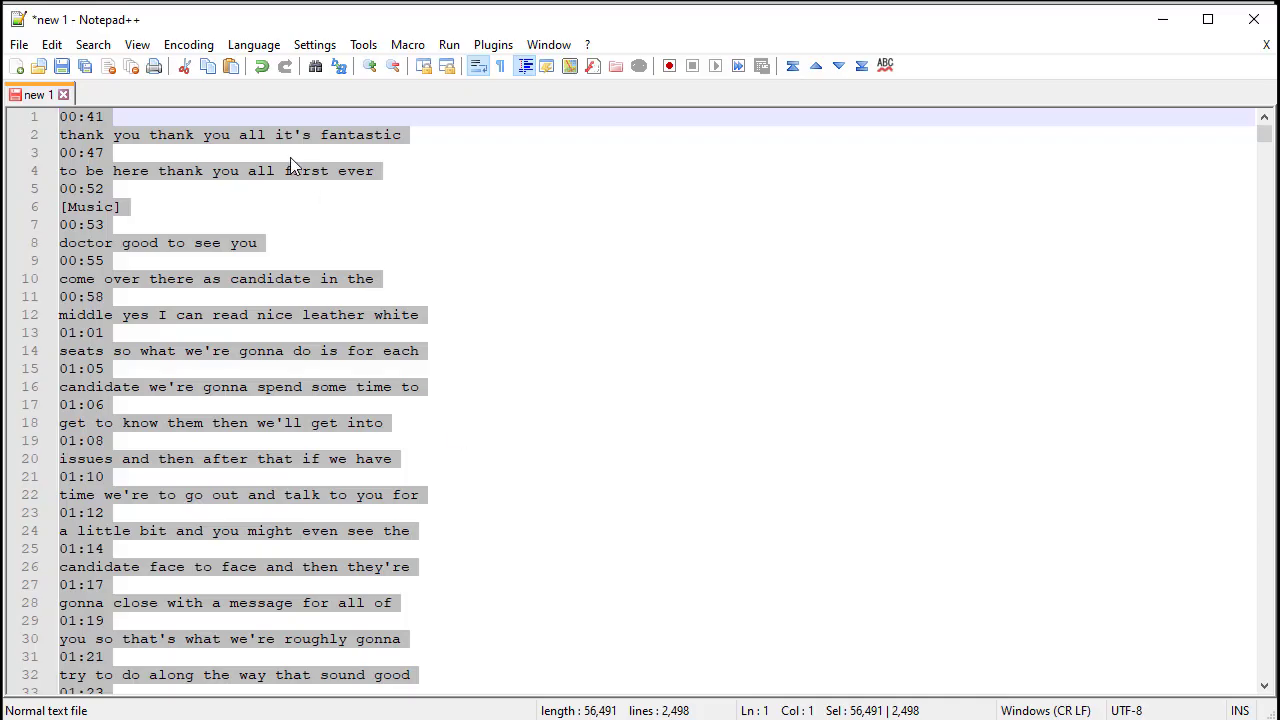
pyautogui.click(290, 165)
pyautogui.hotkey('ctrl', 'a')
pyautogui.hotkey('alt', 'Tab')
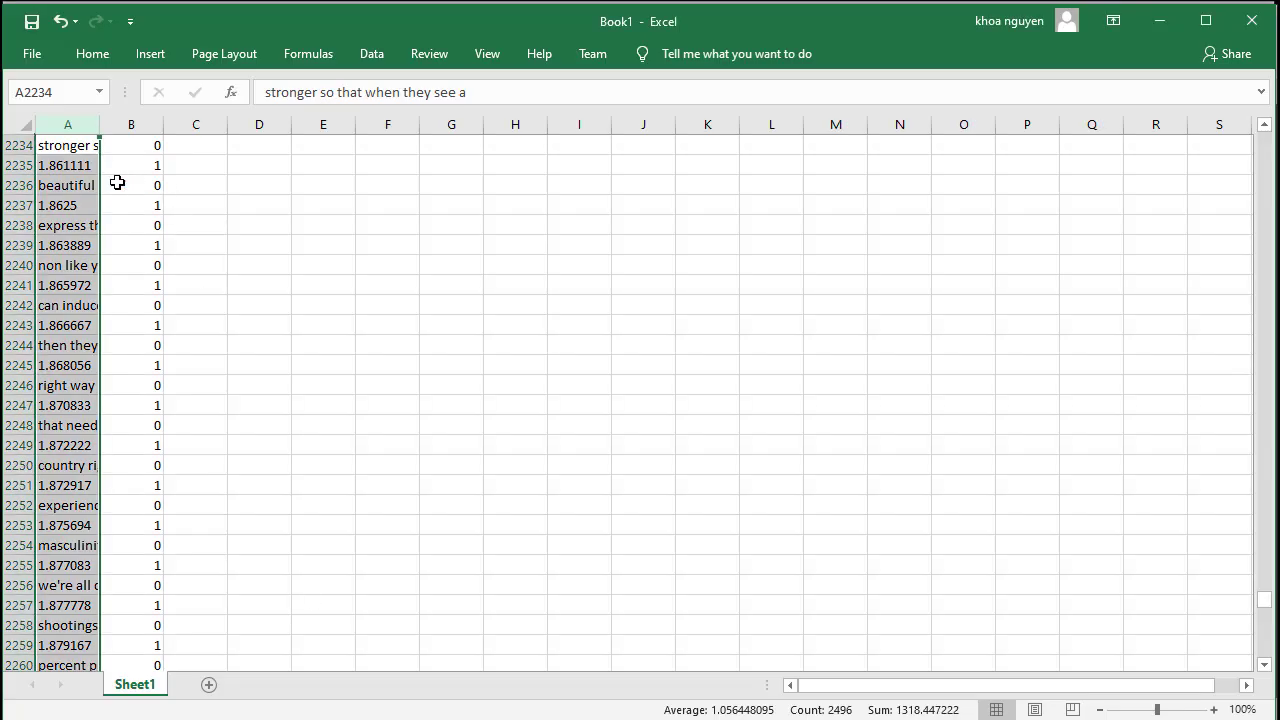
pyautogui.click(68, 145)
pyautogui.moveTo(1264, 600); pyautogui.dragTo(1255, 138)
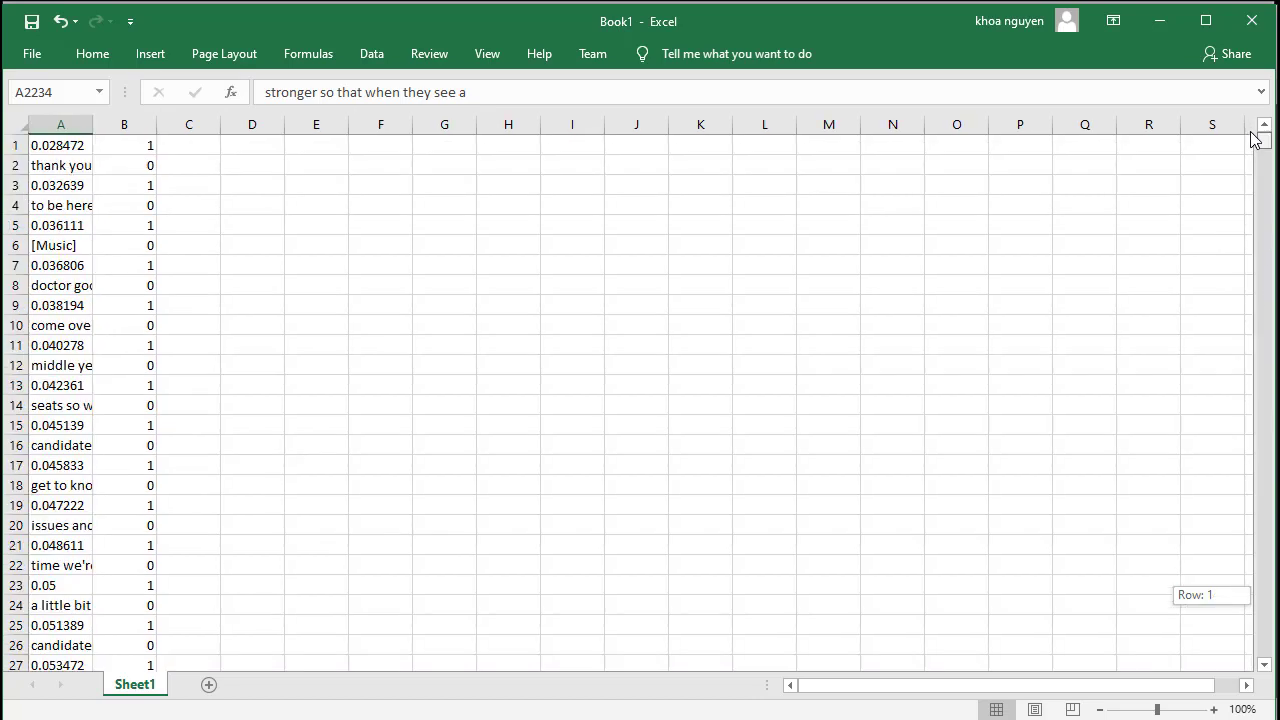
pyautogui.click(75, 145)
pyautogui.hotkey('ctrl', 'v')
pyautogui.click(80, 125)
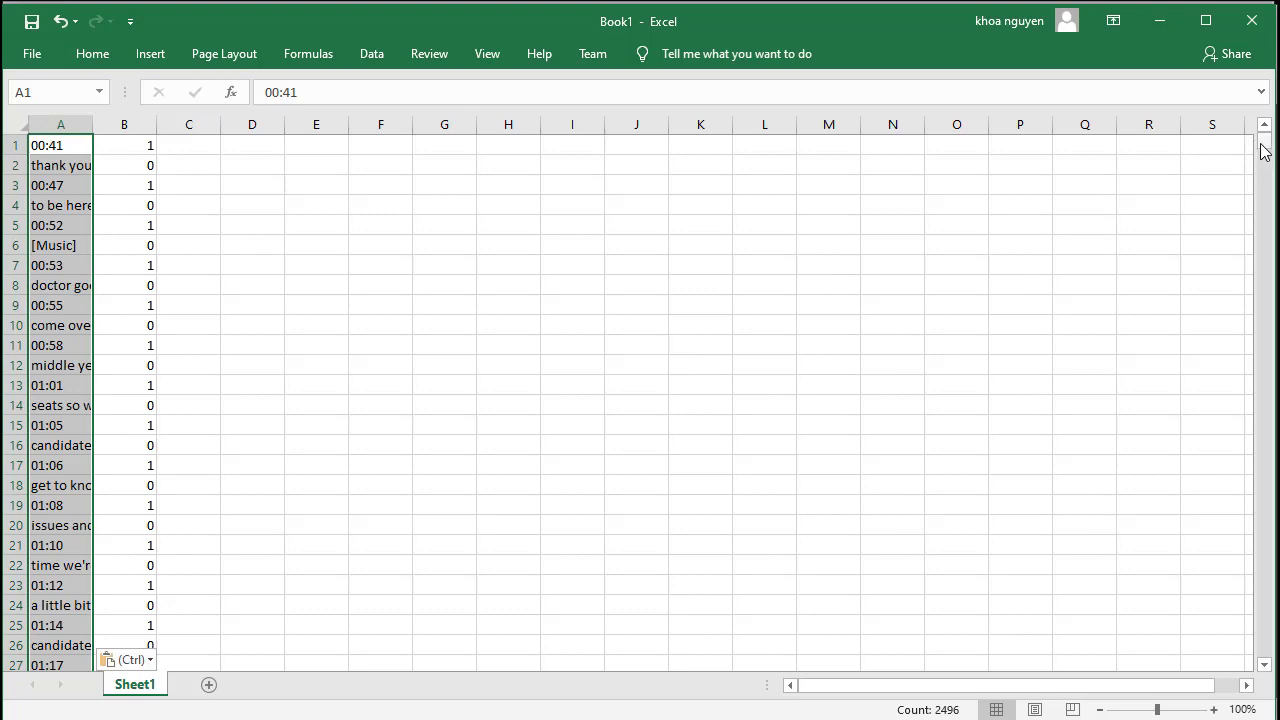
# Step: Check the pasted timestamps down column A and turn on filtering for columns A and B from A1:B1
pyautogui.moveTo(1263, 150); pyautogui.dragTo(1243, 565)
pyautogui.moveTo(1260, 634); pyautogui.dragTo(1220, 120)
pyautogui.moveTo(100, 162)
pyautogui.mouseDown()
pyautogui.moveTo(100, 148)
pyautogui.moveTo(63, 143)
pyautogui.moveTo(110, 145)
pyautogui.mouseUp()
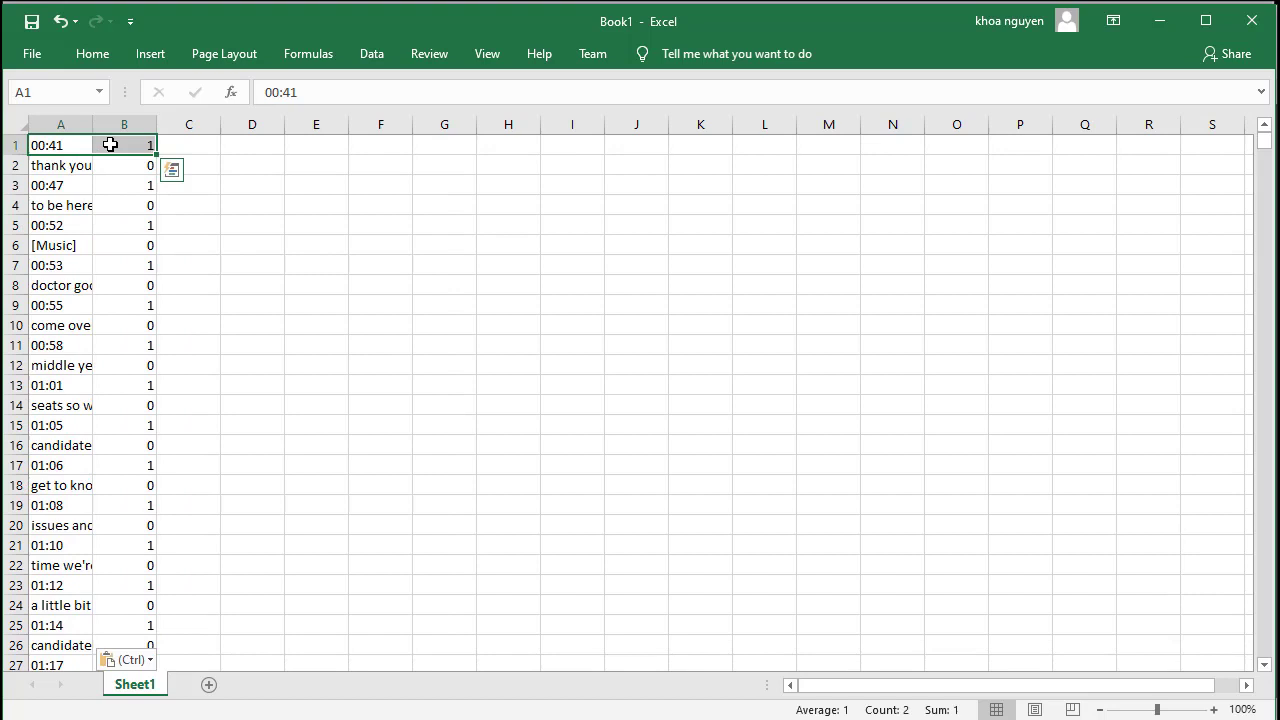
pyautogui.hotkey('ctrl', 'shift', 'l')
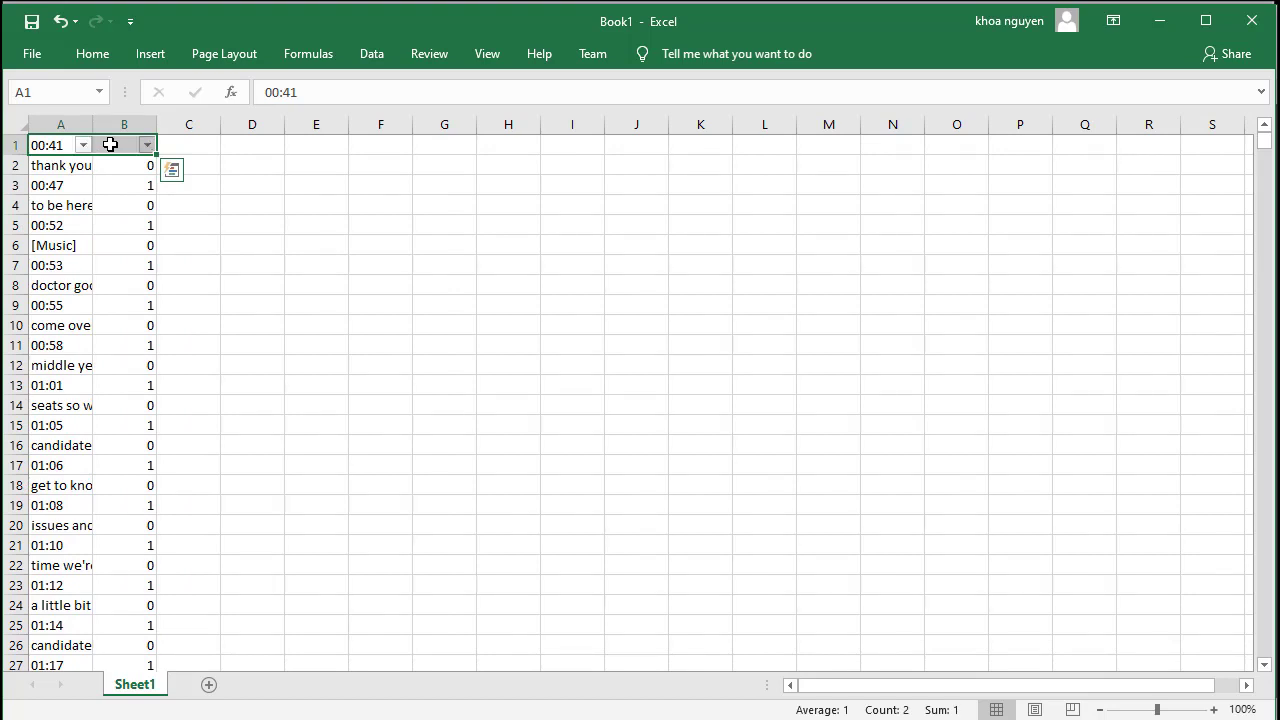
# Step: Filter column B to show only the rows marked 1, moving the Excel window so the whole filter list is visible
pyautogui.click(147, 145)
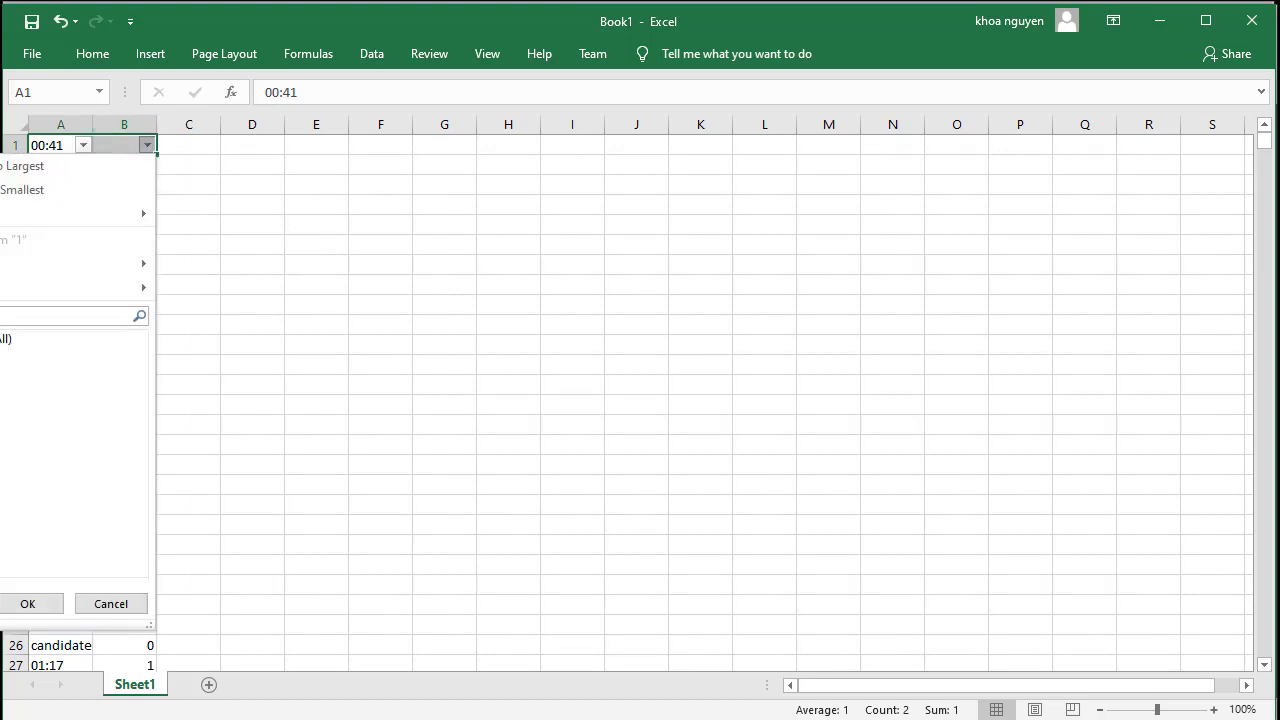
pyautogui.moveTo(225, 33); pyautogui.dragTo(268, 37)
pyautogui.click(192, 150)
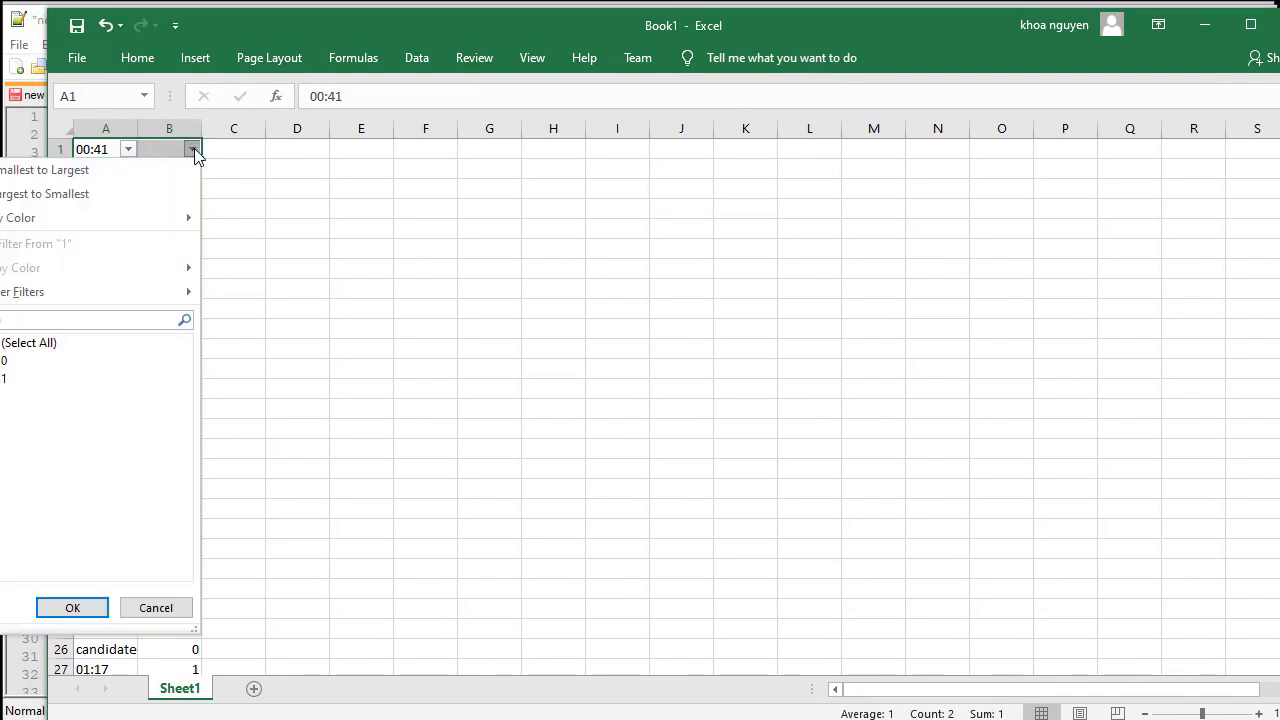
pyautogui.click(251, 14)
pyautogui.moveTo(251, 14); pyautogui.dragTo(326, 25)
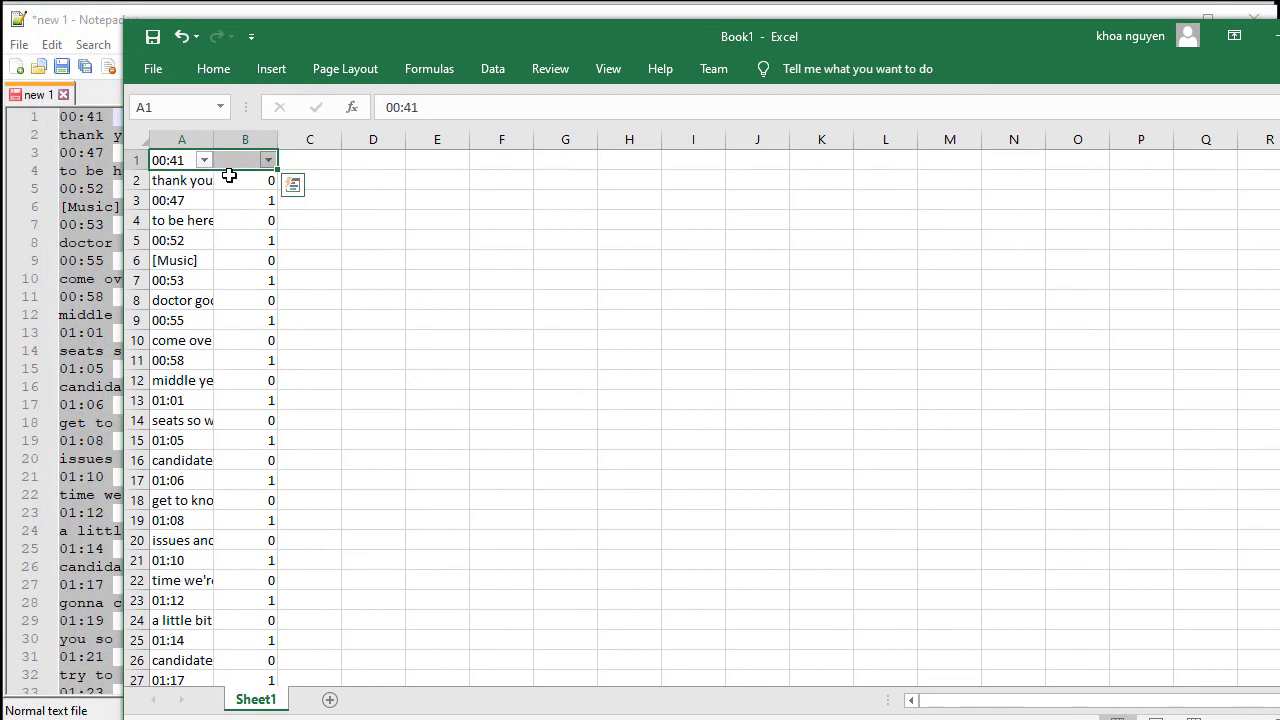
pyautogui.click(268, 160)
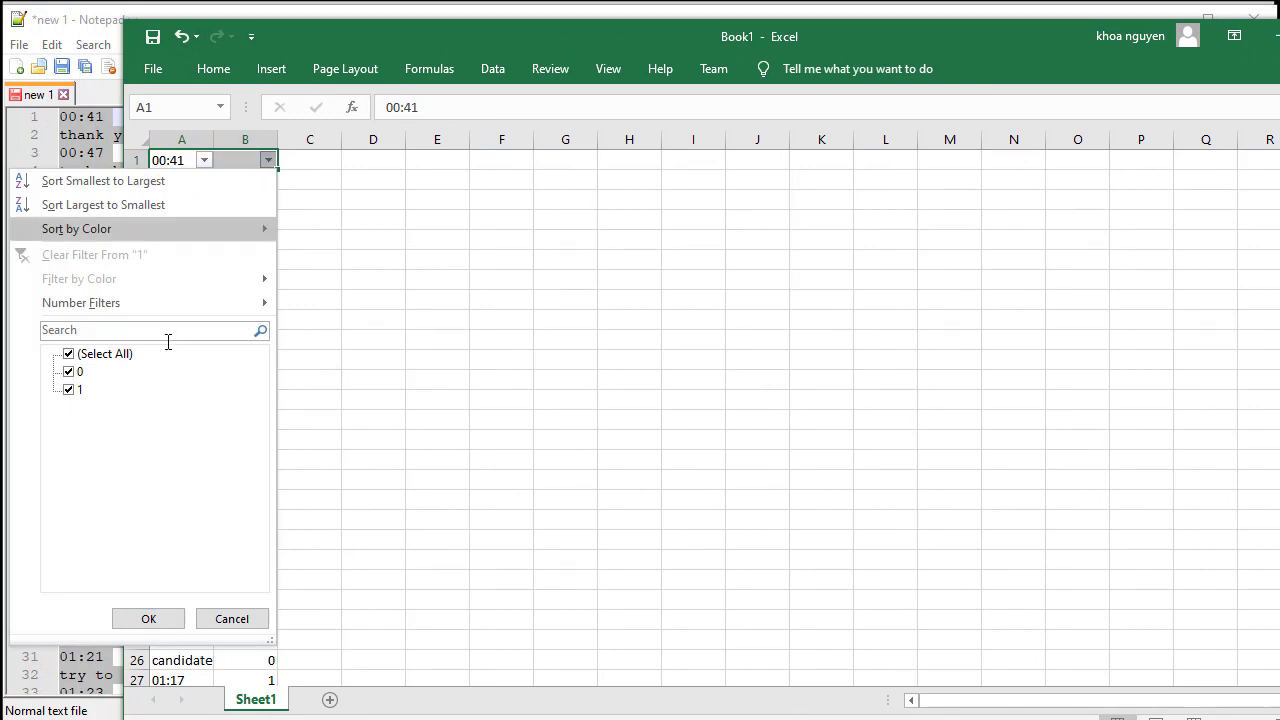
pyautogui.click(68, 371)
pyautogui.click(148, 618)
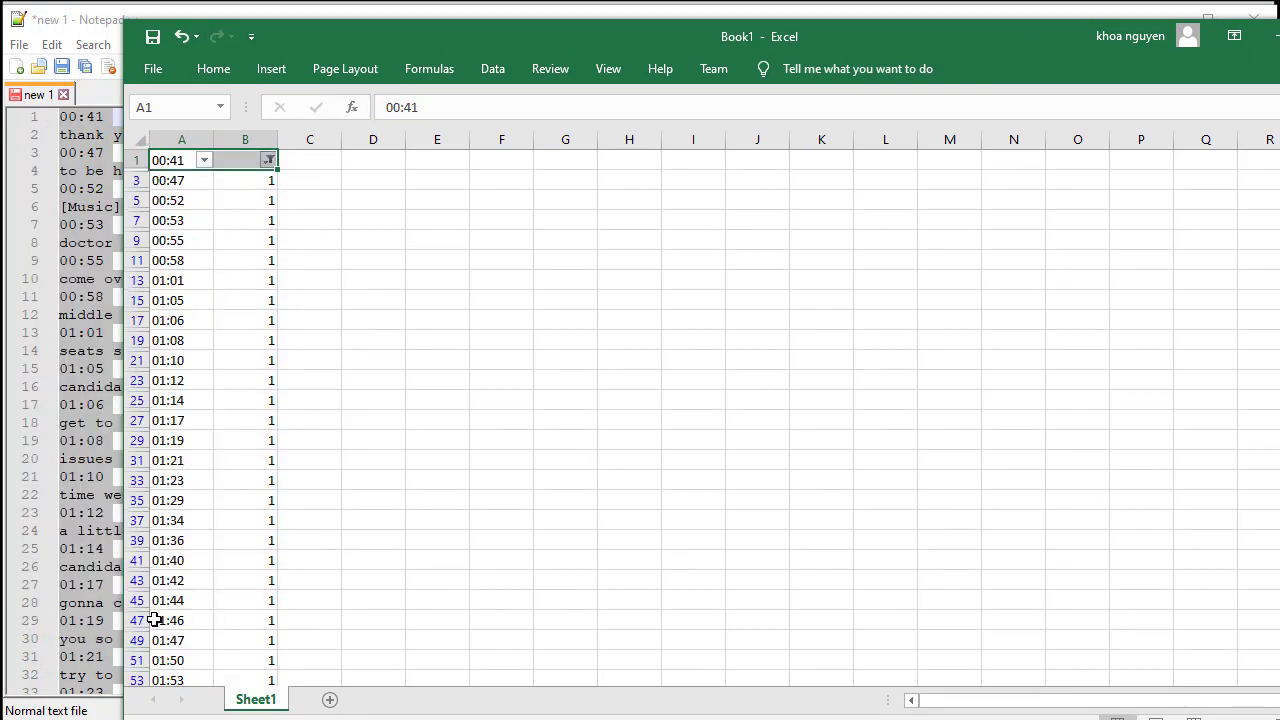
# Step: Copy the filtered timestamps from A1 to A2495 and paste them into a new Notepad++ document
pyautogui.click(162, 160)
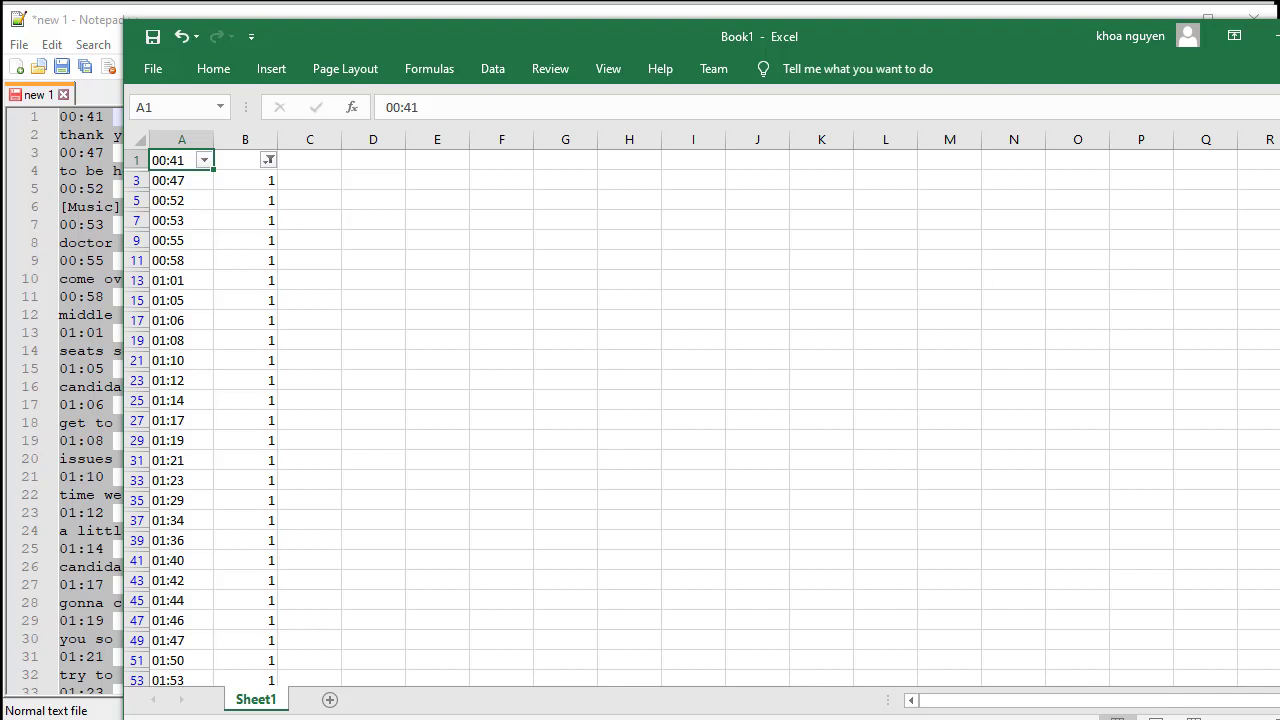
pyautogui.scroll(-20, 700, 409)
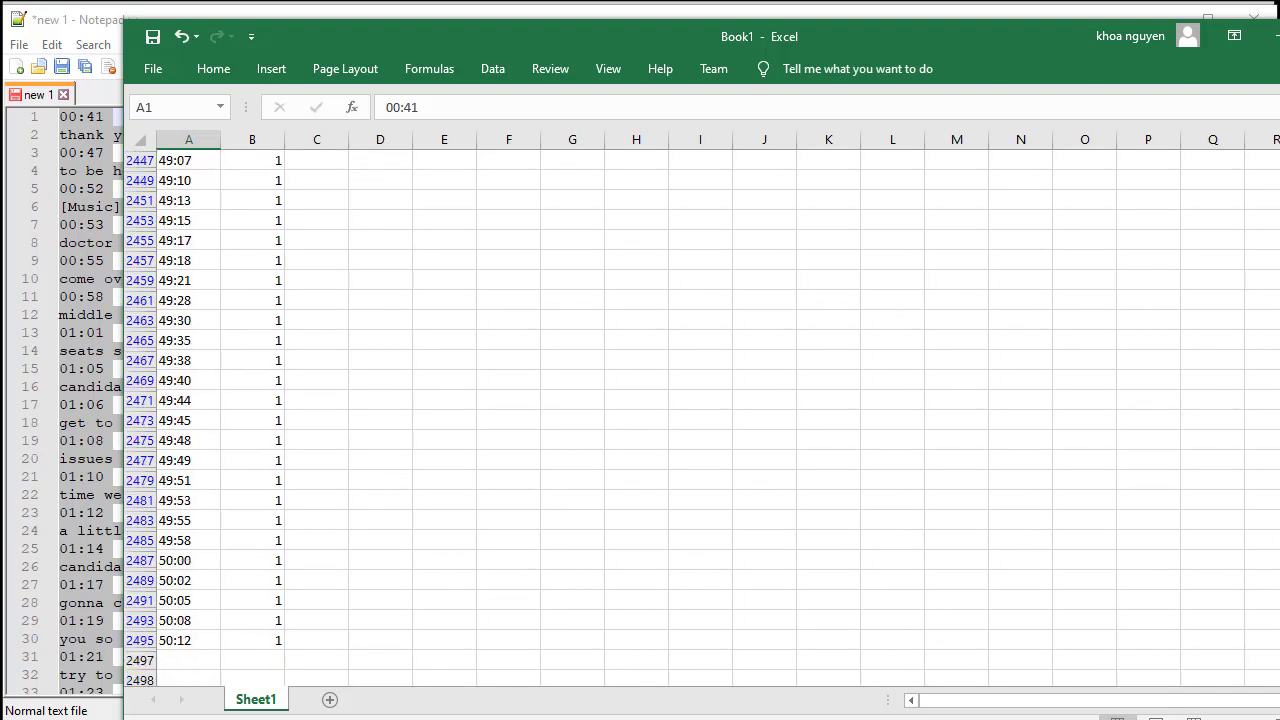
pyautogui.keyDown('shift'); pyautogui.click(192, 640); pyautogui.keyUp('shift')
pyautogui.hotkey('ctrl', 'c')
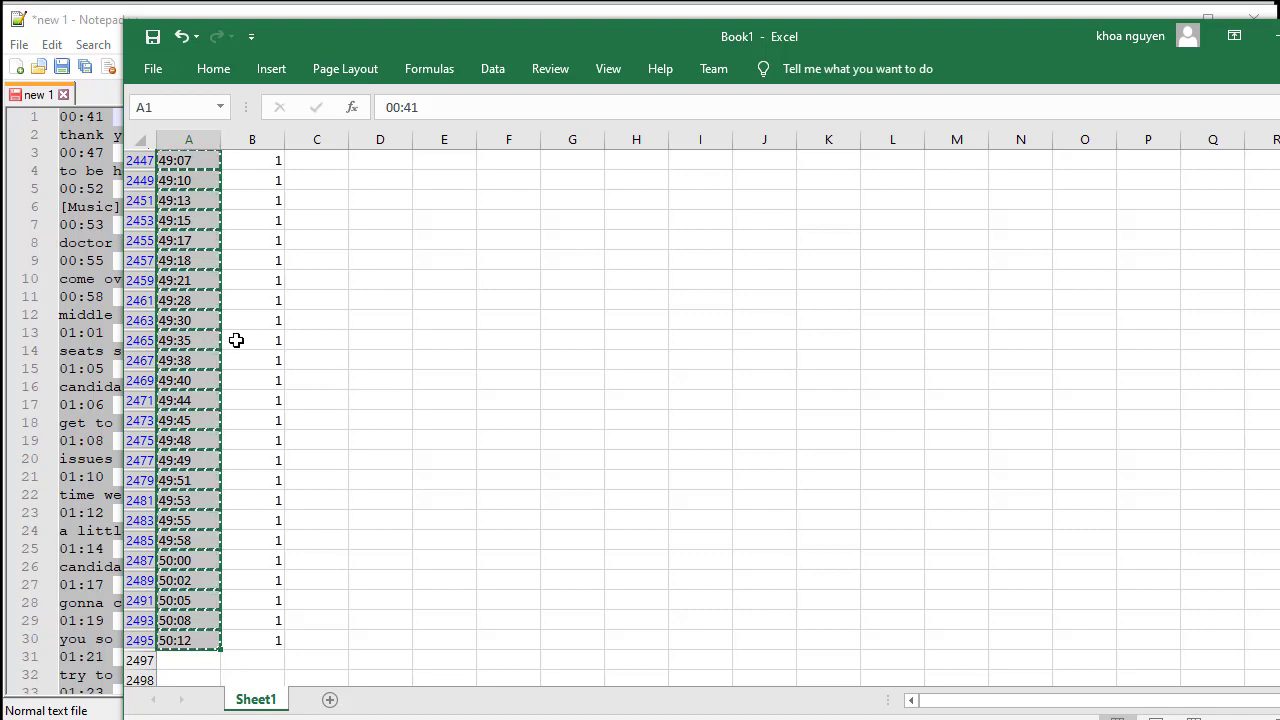
pyautogui.click(78, 245)
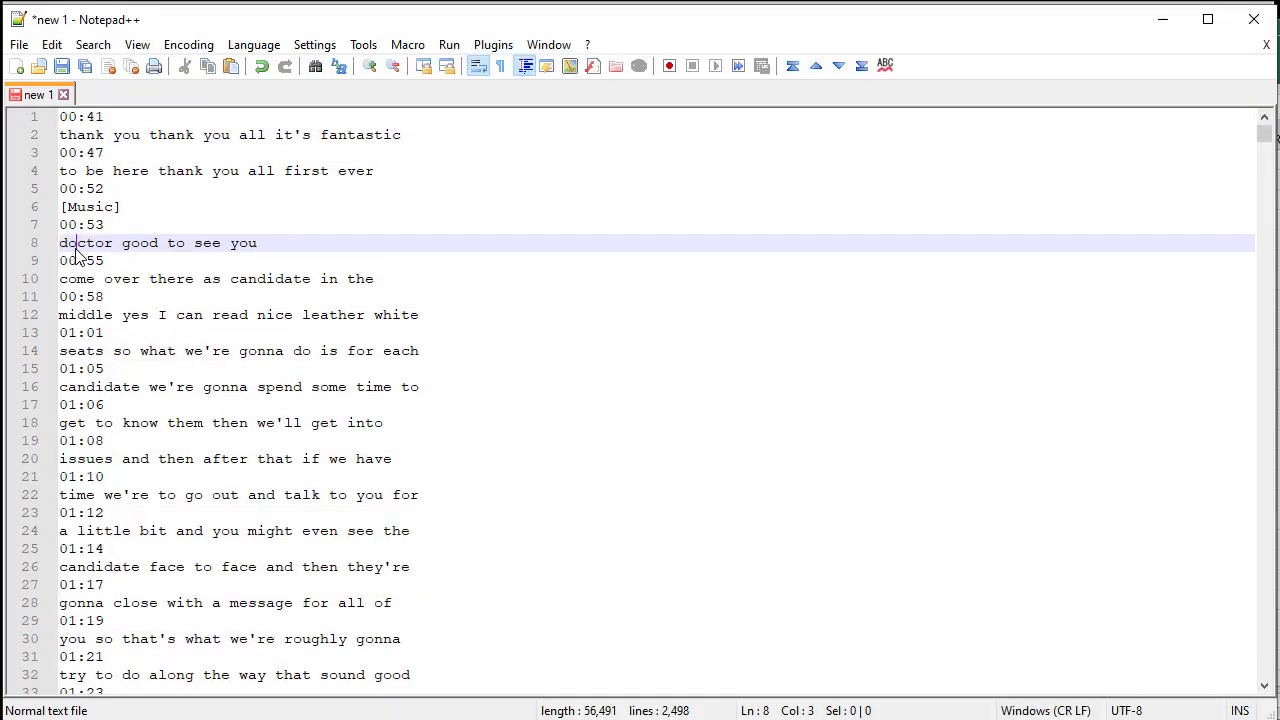
pyautogui.click(16, 66)
pyautogui.hotkey('ctrl', 'v')
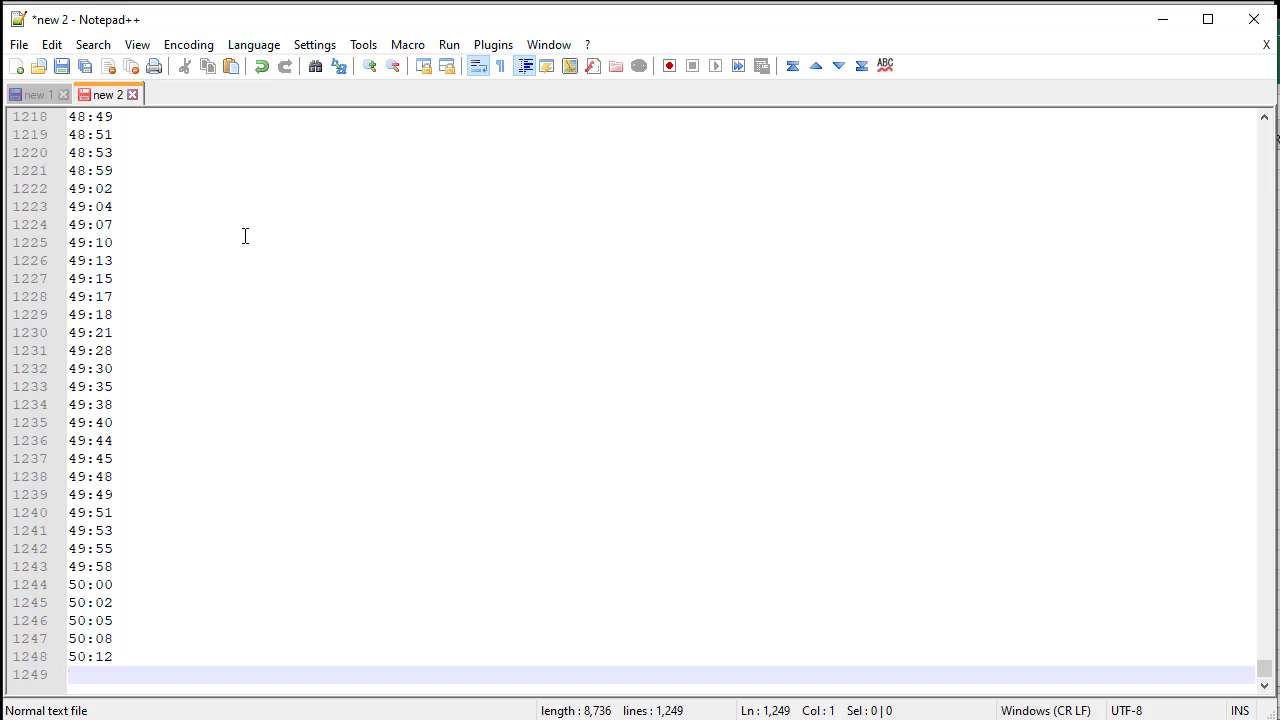
# Step: Replace every ":" with "m" in the pasted timestamps
pyautogui.hotkey('ctrl', 'h')
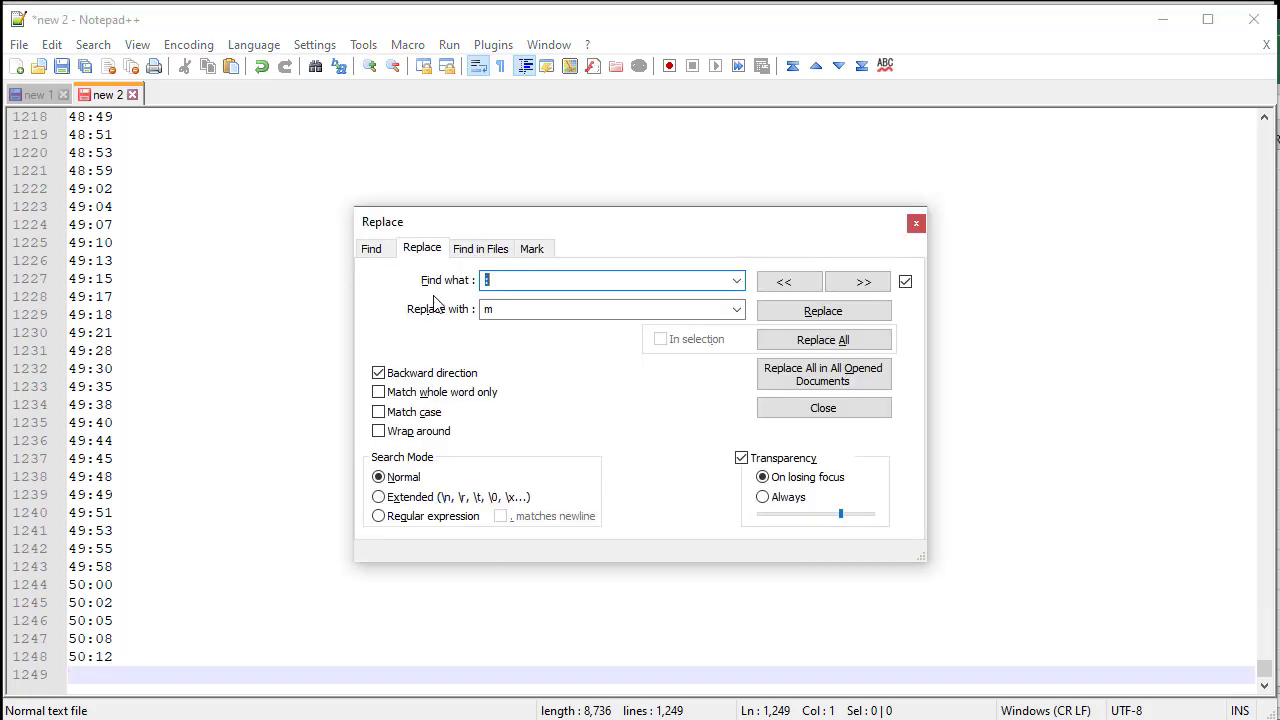
pyautogui.click(494, 281)
pyautogui.doubleClick(518, 311)
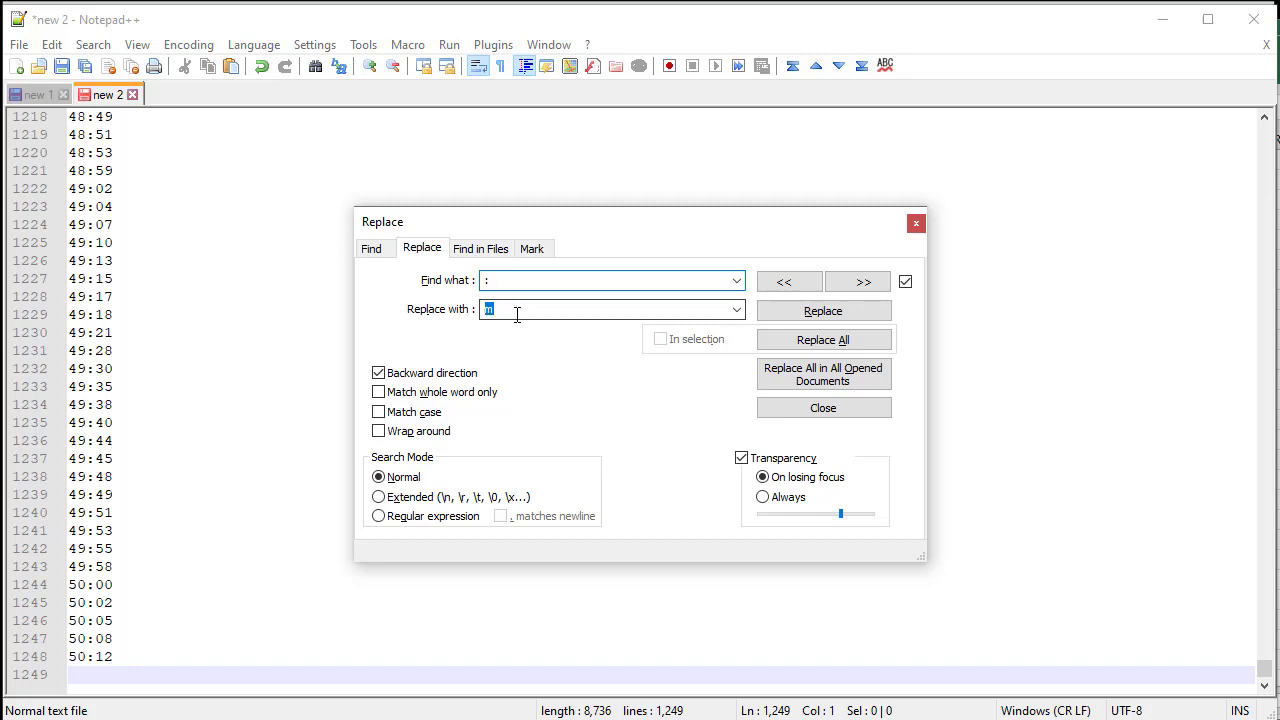
pyautogui.click(820, 342)
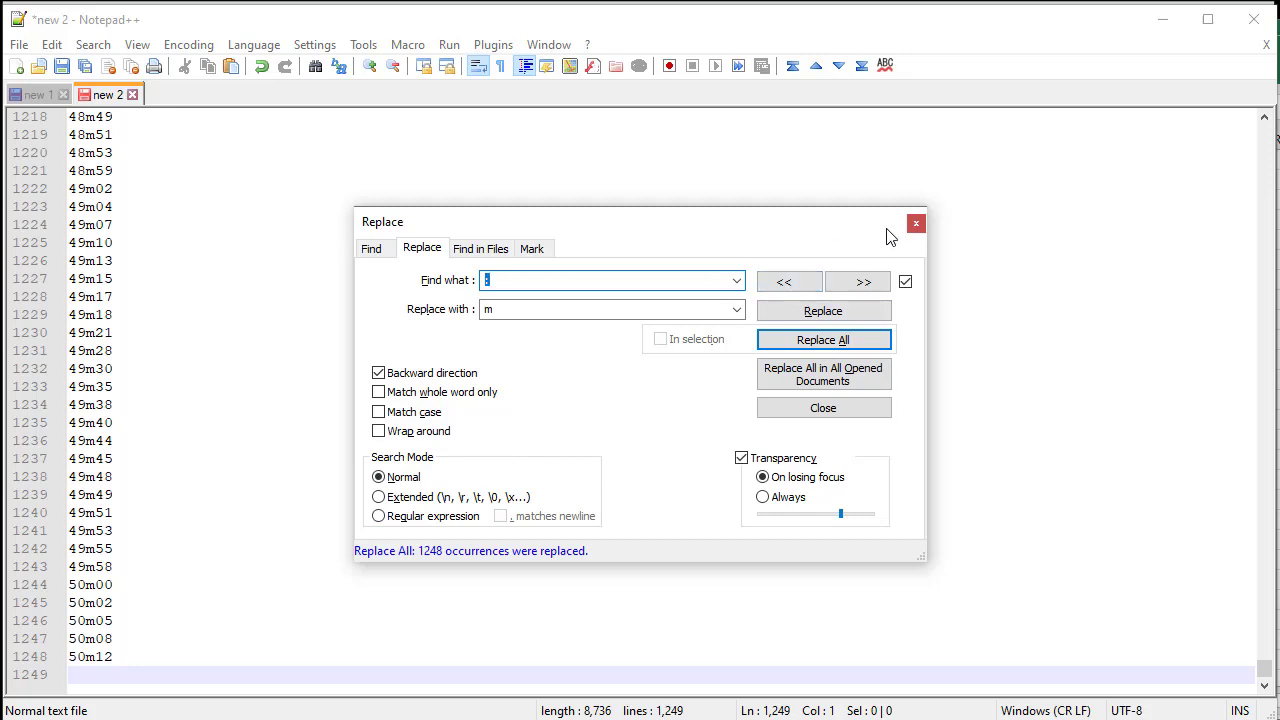
pyautogui.click(916, 224)
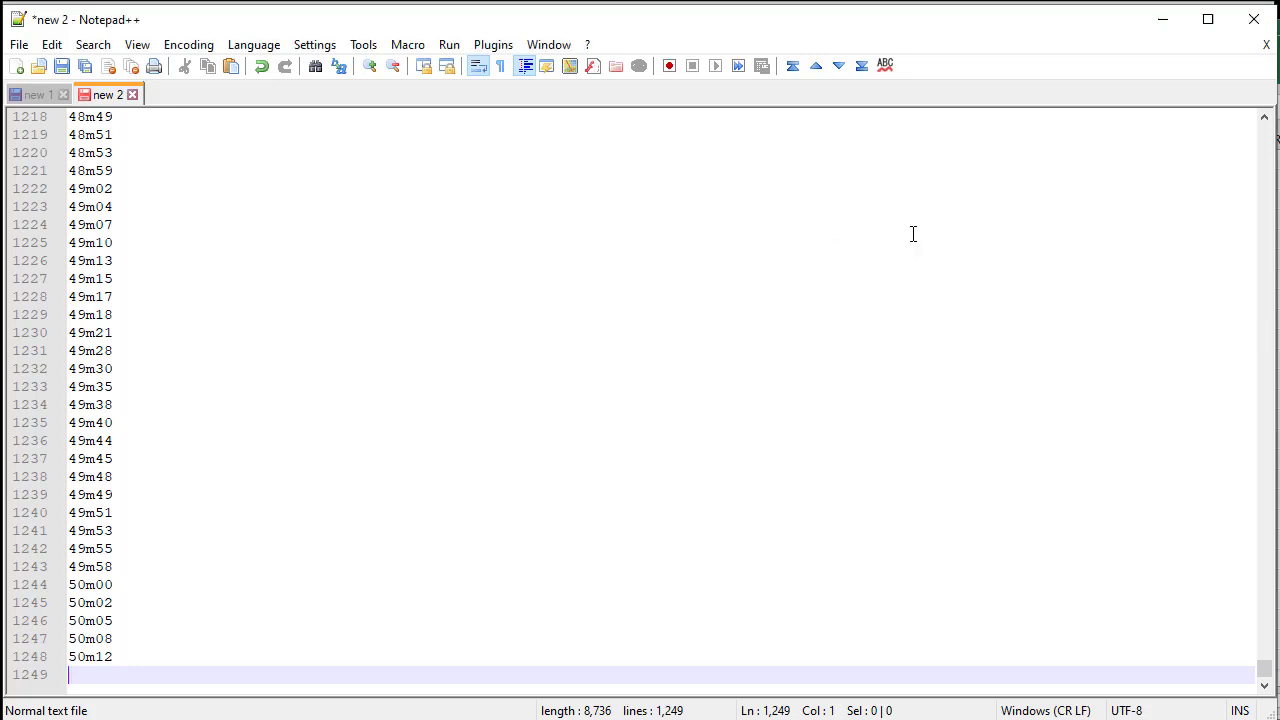
# Step: Append "s" to the end of every timestamp from line 1248 up to line 1 with a column selection
pyautogui.moveTo(81, 657); pyautogui.dragTo(95, 658)
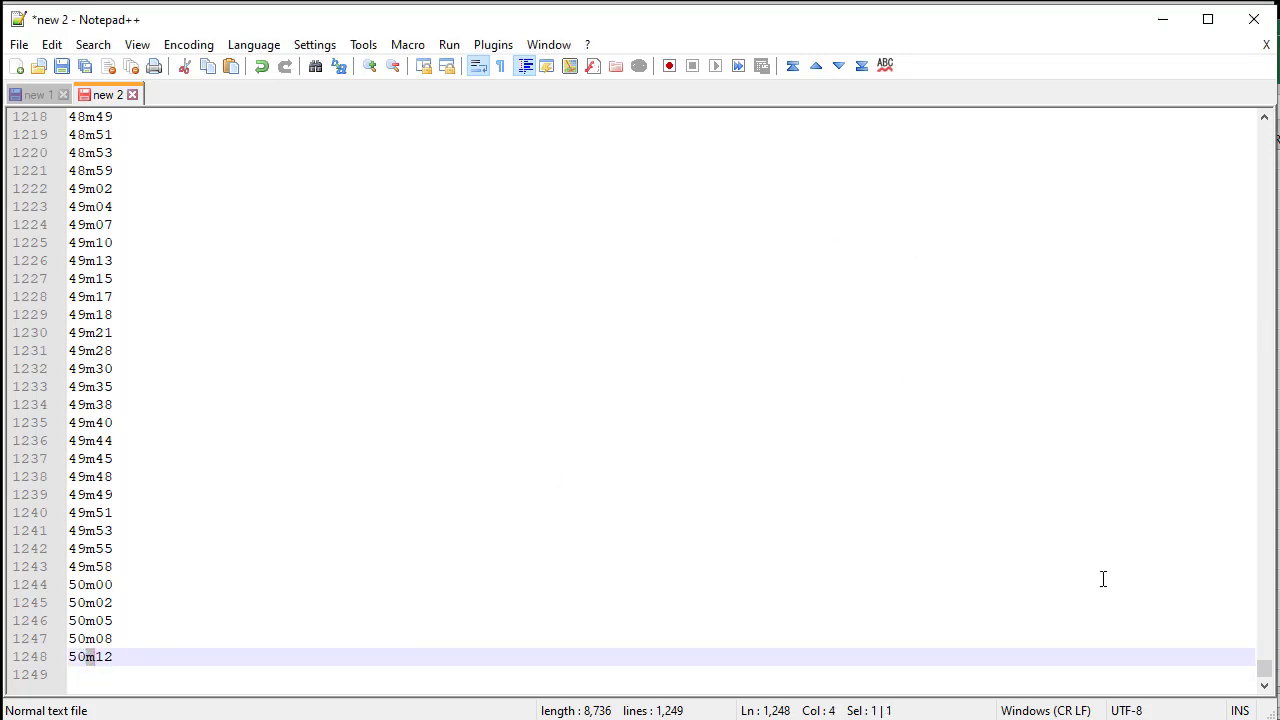
pyautogui.moveTo(1265, 665)
pyautogui.mouseDown()
pyautogui.moveTo(1264, 125)
pyautogui.moveTo(1264, 668)
pyautogui.mouseUp()
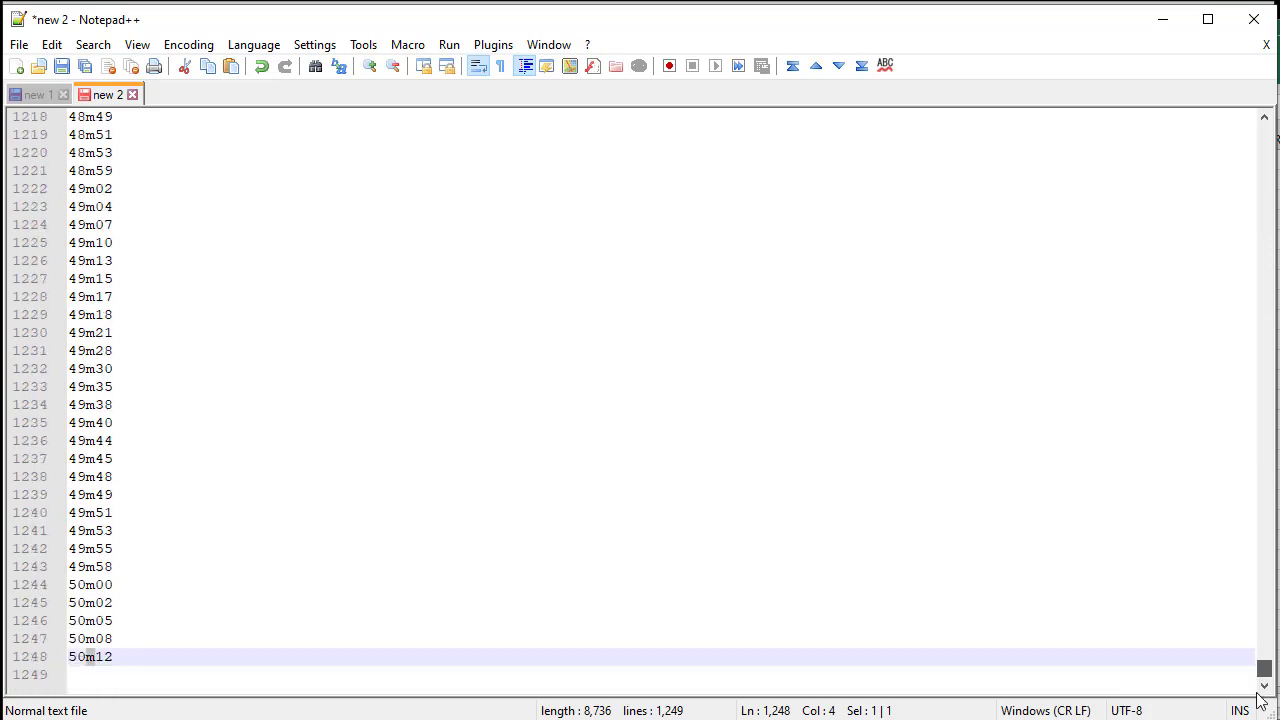
pyautogui.click(113, 657)
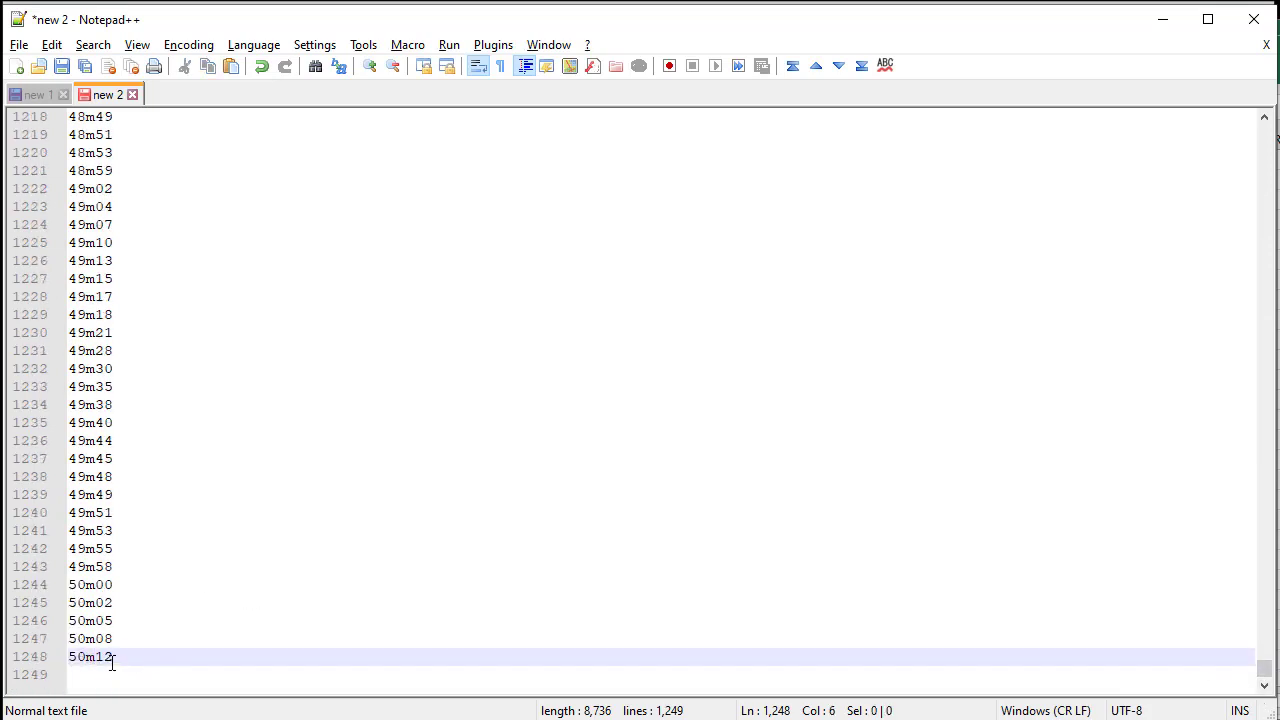
pyautogui.press('Up')
pyautogui.press('Up')
pyautogui.press('Up')
pyautogui.press('Up')
pyautogui.press('Up')
pyautogui.press('Up')
pyautogui.press('Up')
pyautogui.press('Up')
pyautogui.press('Up')
pyautogui.press('Up')
pyautogui.press('Up')
pyautogui.press('Up')
pyautogui.press('Up')
pyautogui.press('Up')
pyautogui.press('Up')
pyautogui.press('Up')
pyautogui.press('Up')
pyautogui.press('Up')
pyautogui.press('Up')
pyautogui.press('Up')
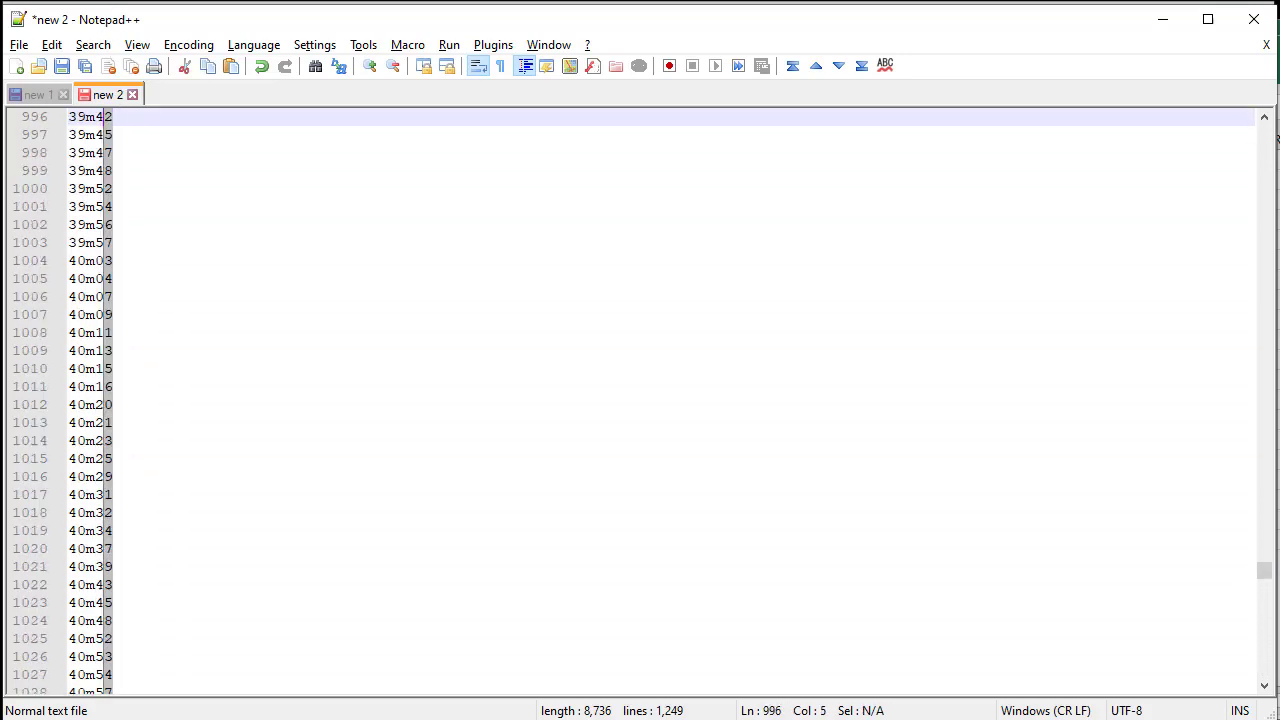
pyautogui.press('pageup')
pyautogui.press('pageup')
pyautogui.press('pageup')
pyautogui.press('pageup')
pyautogui.press('pageup')
pyautogui.press('pageup')
pyautogui.press('pageup')
pyautogui.press('pageup')
pyautogui.press('pageup')
pyautogui.press('pageup')
pyautogui.press('pageup')
pyautogui.press('pageup')
pyautogui.press('pageup')
pyautogui.press('pageup')
pyautogui.press('pageup')
pyautogui.press('pageup')
pyautogui.press('pageup')
pyautogui.press('pageup')
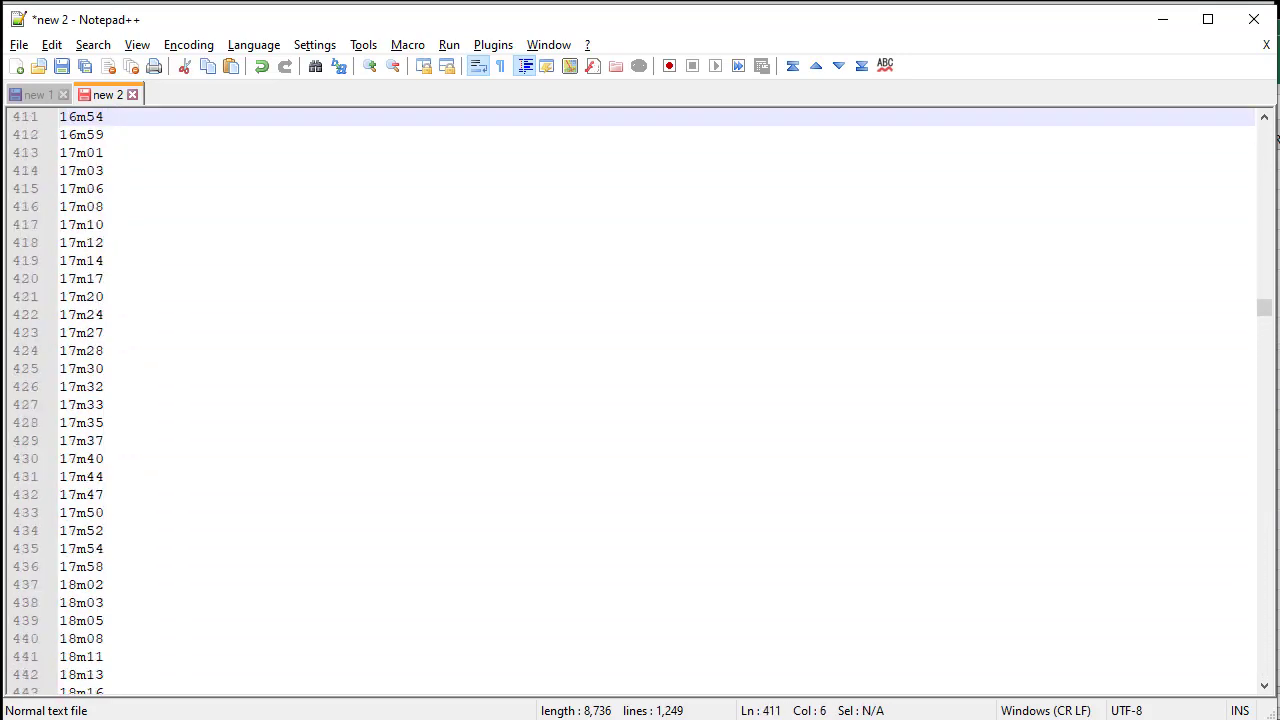
pyautogui.hotkey('shift', 'alt', 'Left')
pyautogui.hotkey('shift', 'alt', 'pageup')
pyautogui.hotkey('shift', 'alt', 'pageup')
pyautogui.hotkey('shift', 'alt', 'pageup')
pyautogui.hotkey('shift', 'alt', 'pageup')
pyautogui.hotkey('shift', 'alt', 'pageup')
pyautogui.hotkey('shift', 'alt', 'pageup')
pyautogui.hotkey('shift', 'alt', 'pageup')
pyautogui.hotkey('shift', 'alt', 'pageup')
pyautogui.hotkey('shift', 'alt', 'pageup')
pyautogui.hotkey('shift', 'alt', 'pageup')
pyautogui.hotkey('shift', 'alt', 'pageup')
pyautogui.hotkey('shift', 'alt', 'pageup')
pyautogui.hotkey('shift', 'alt', 'pageup')
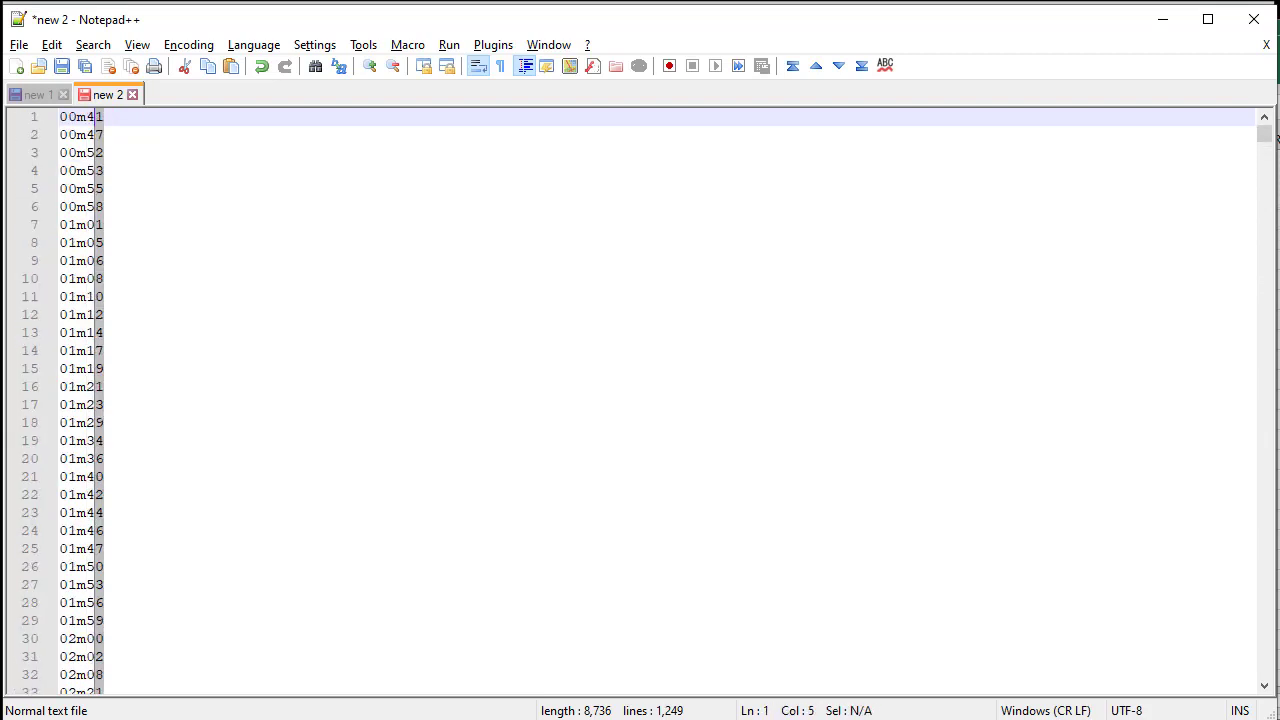
pyautogui.press('Right')
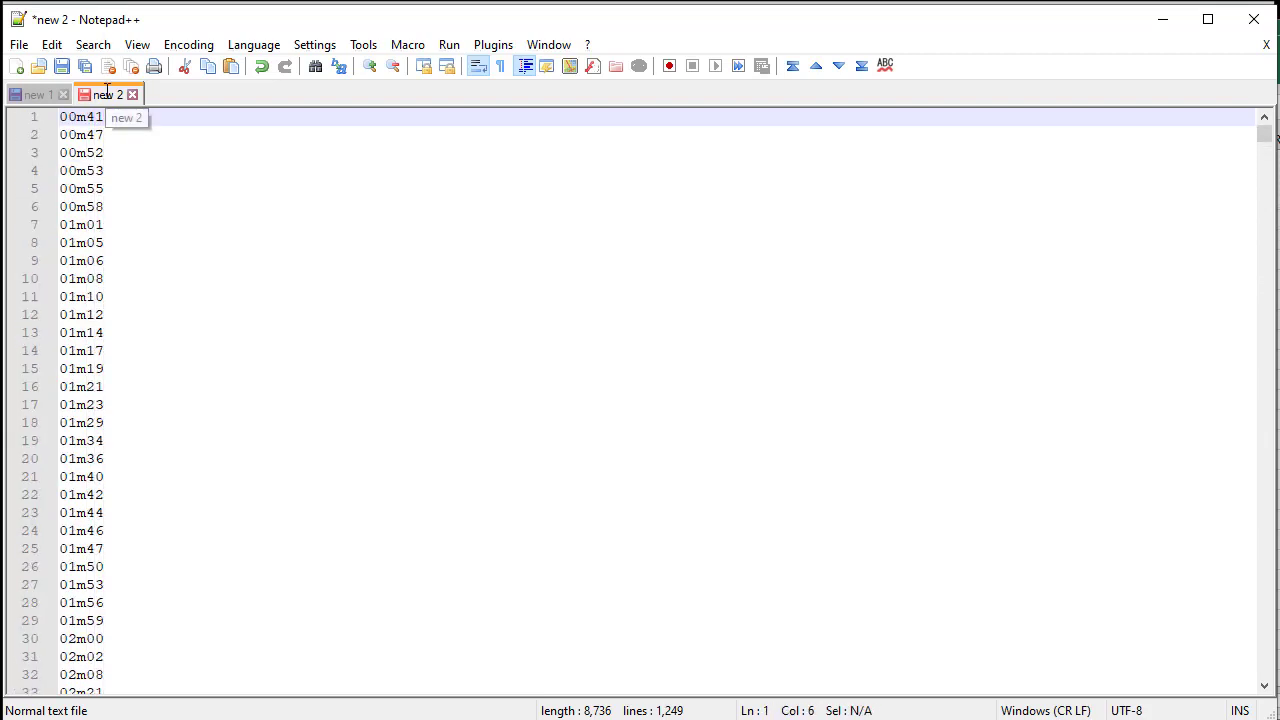
pyautogui.write('s')
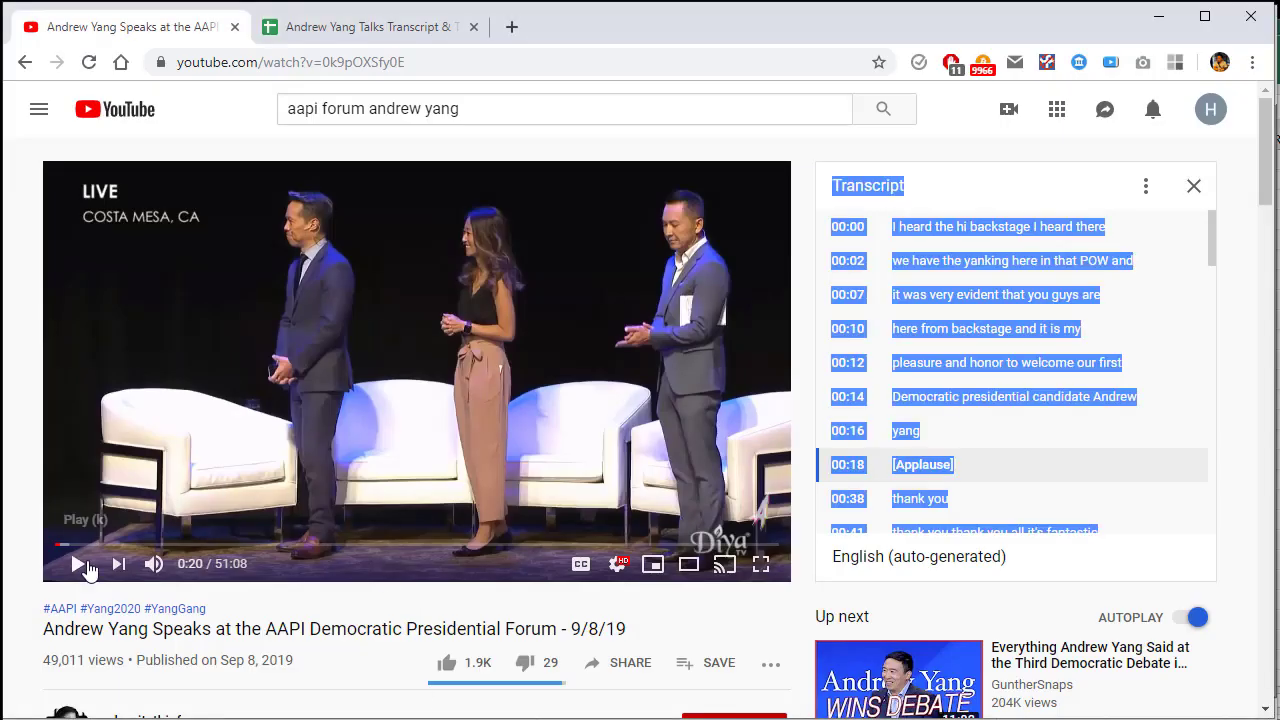
# Step: Copy the YouTube video's URL at its current time and paste it into another new Notepad++ document
pyautogui.rightClick(62, 550)
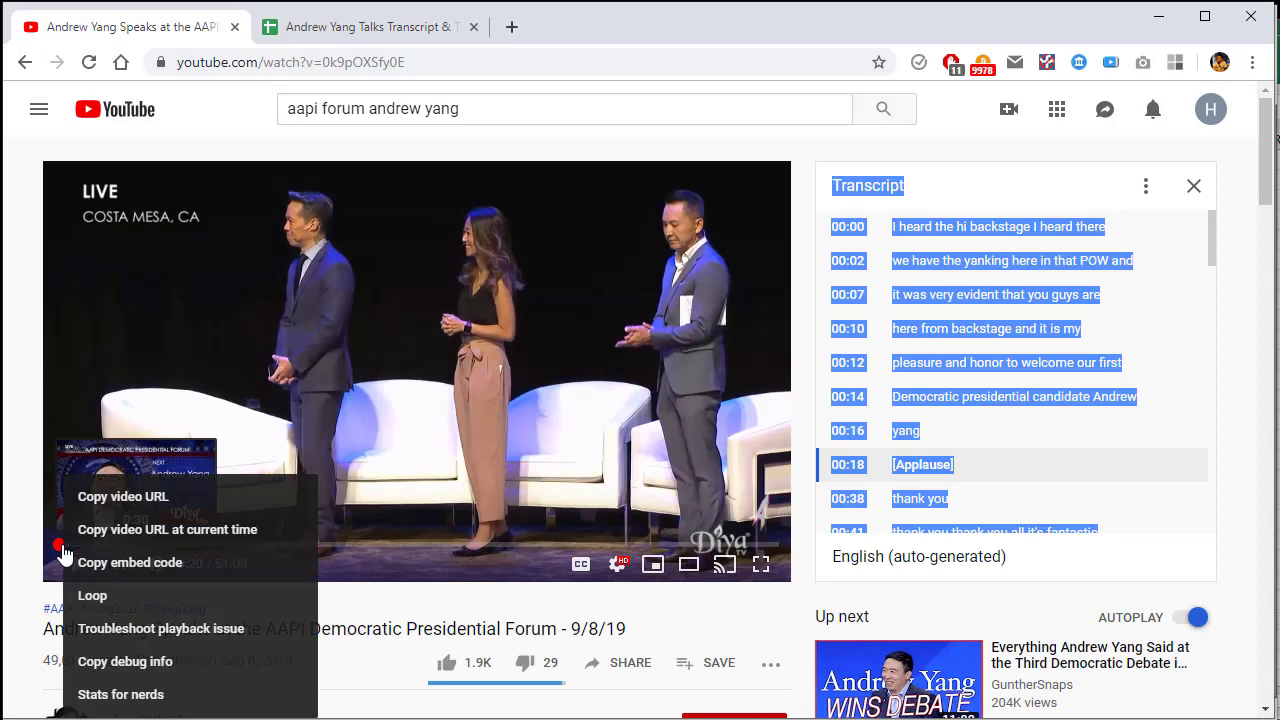
pyautogui.click(116, 538)
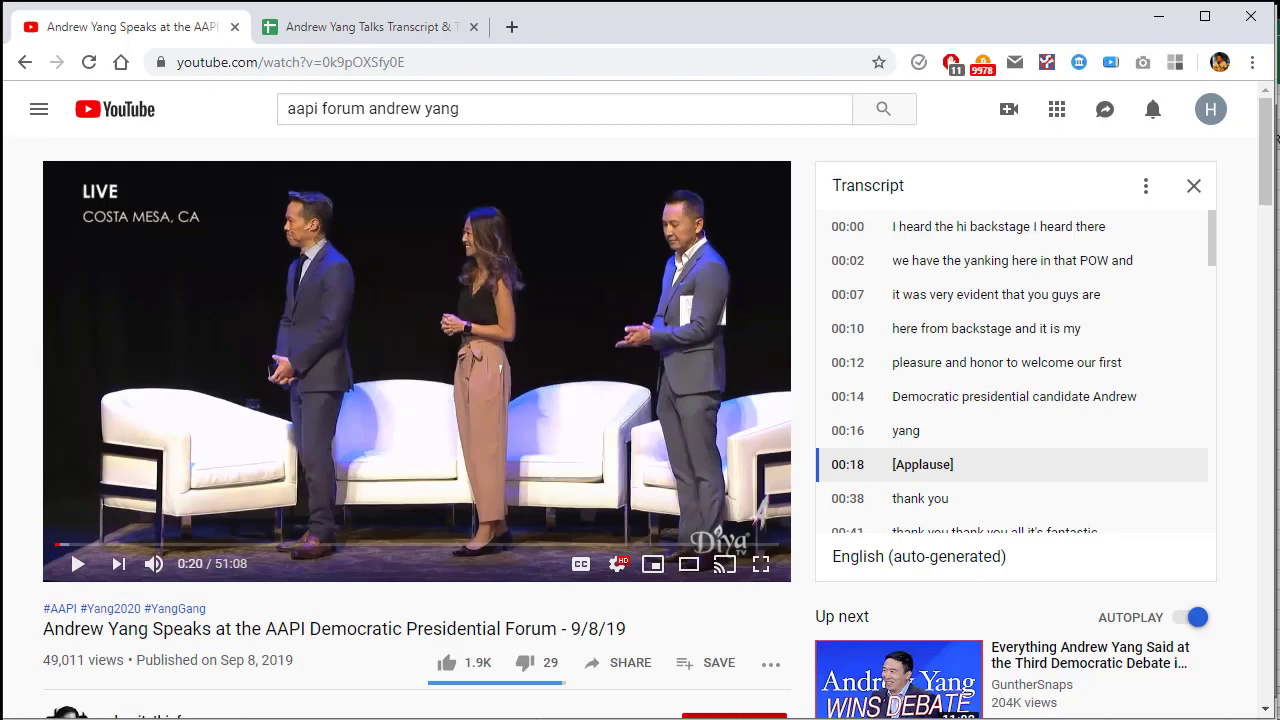
pyautogui.hotkey('alt', 'Tab')
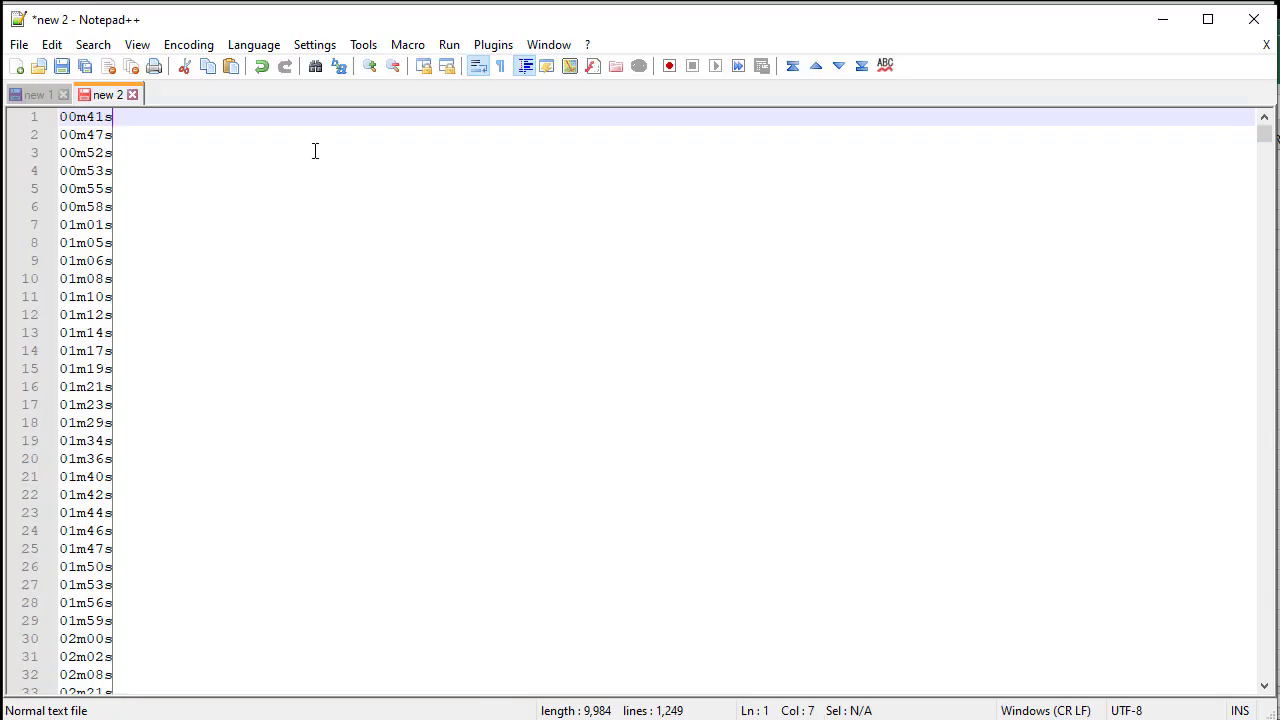
pyautogui.click(316, 150)
pyautogui.click(40, 94)
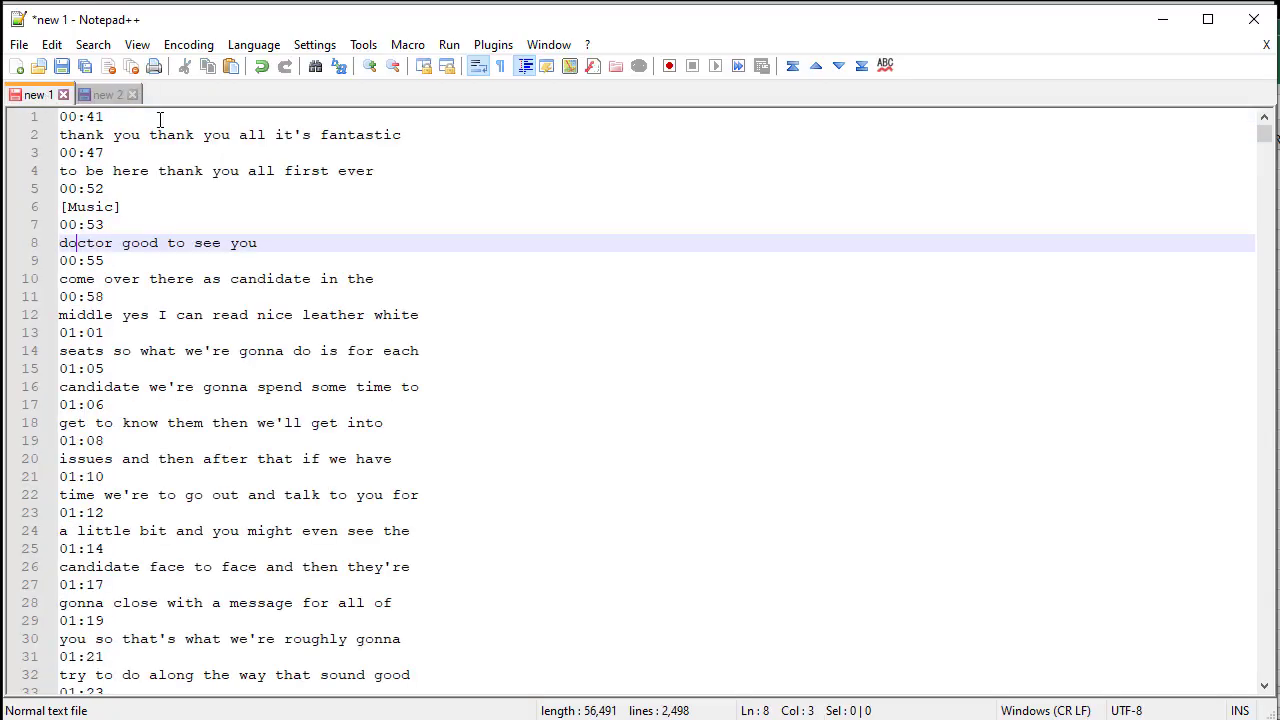
pyautogui.click(94, 95)
pyautogui.click(16, 65)
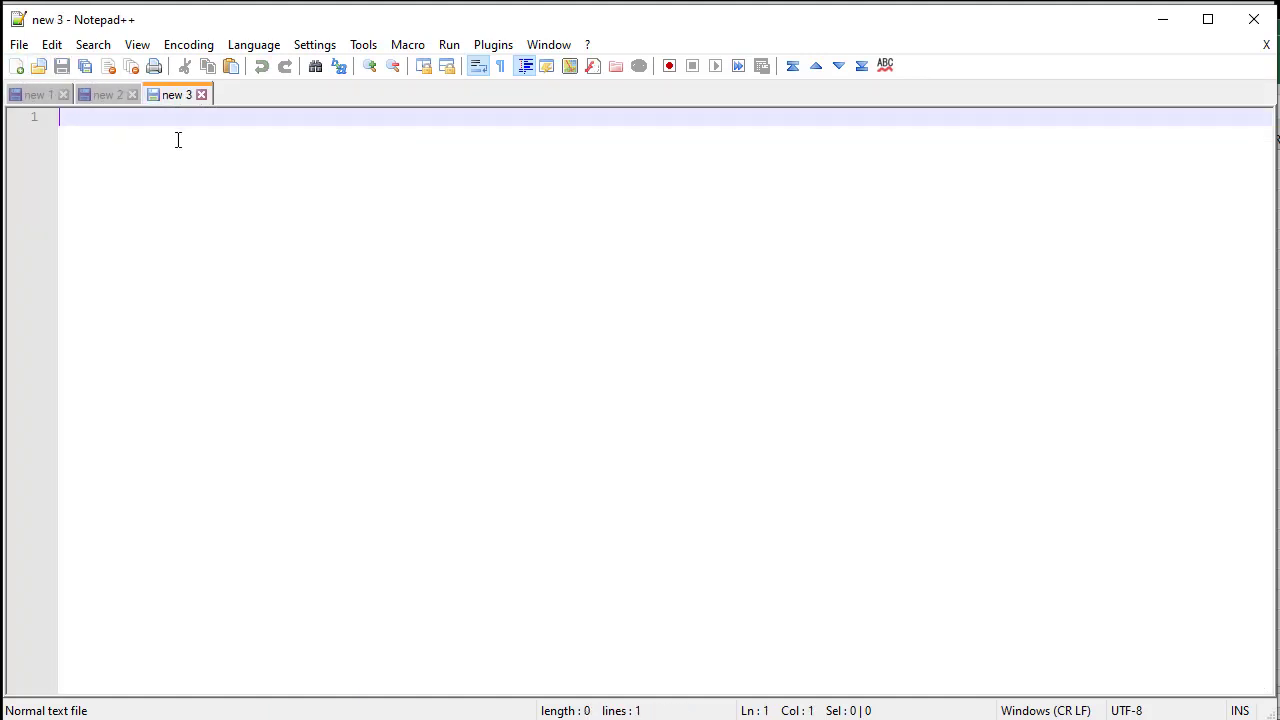
pyautogui.write('https://youtu.be/0k9pOXSfy0E?t=20')
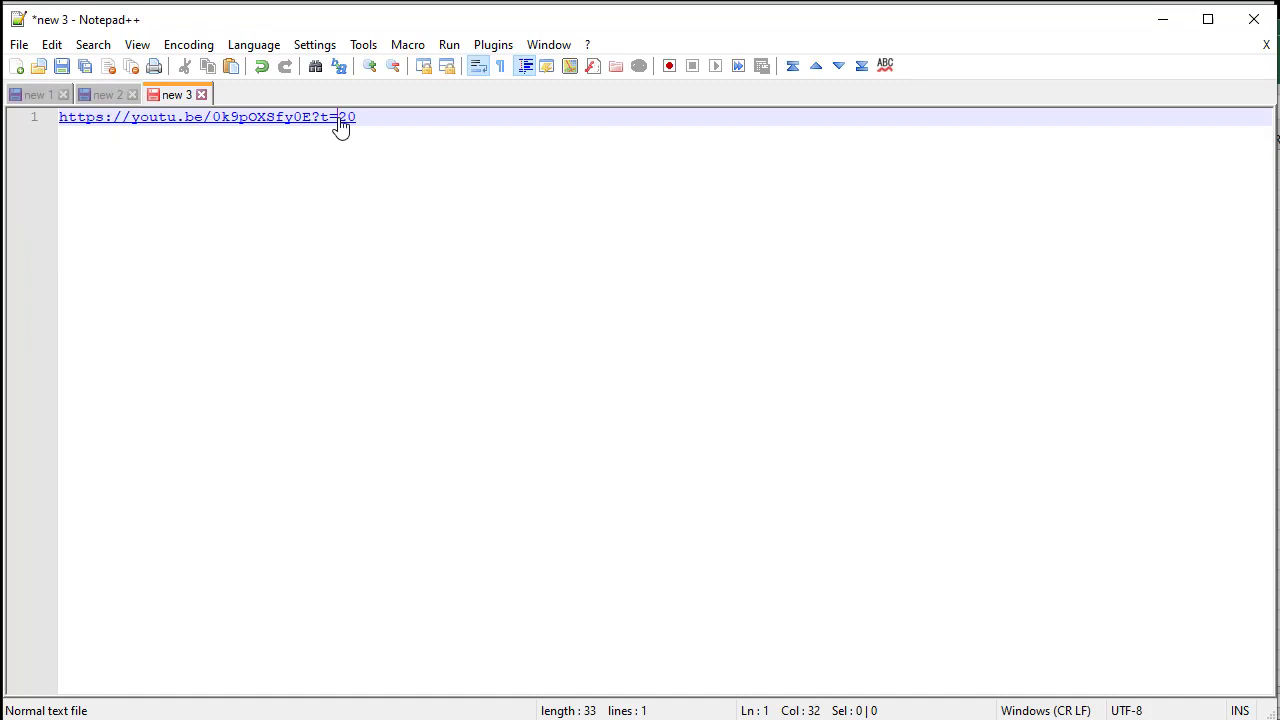
# Step: Copy the video URL up to "?t=" and insert it before every timestamp from line 1 to line 1248 with a column selection
pyautogui.moveTo(340, 125); pyautogui.dragTo(52, 101)
pyautogui.hotkey('ctrl', 'c')
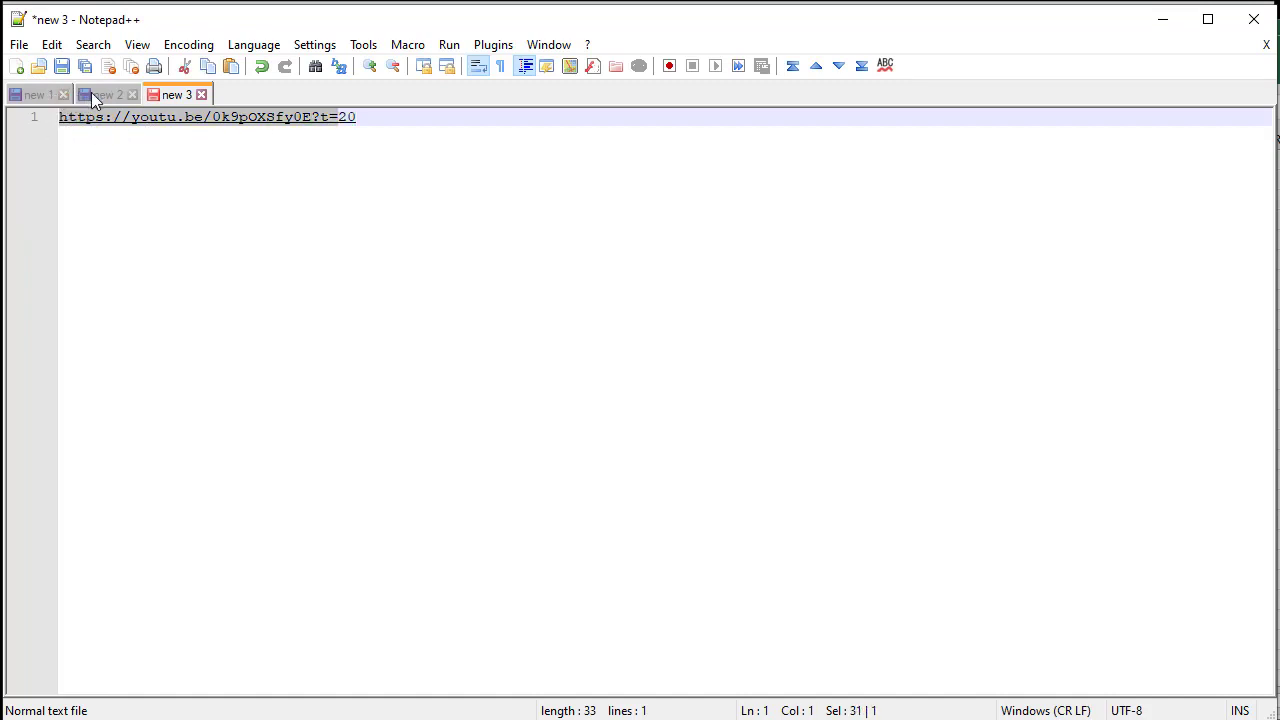
pyautogui.click(100, 96)
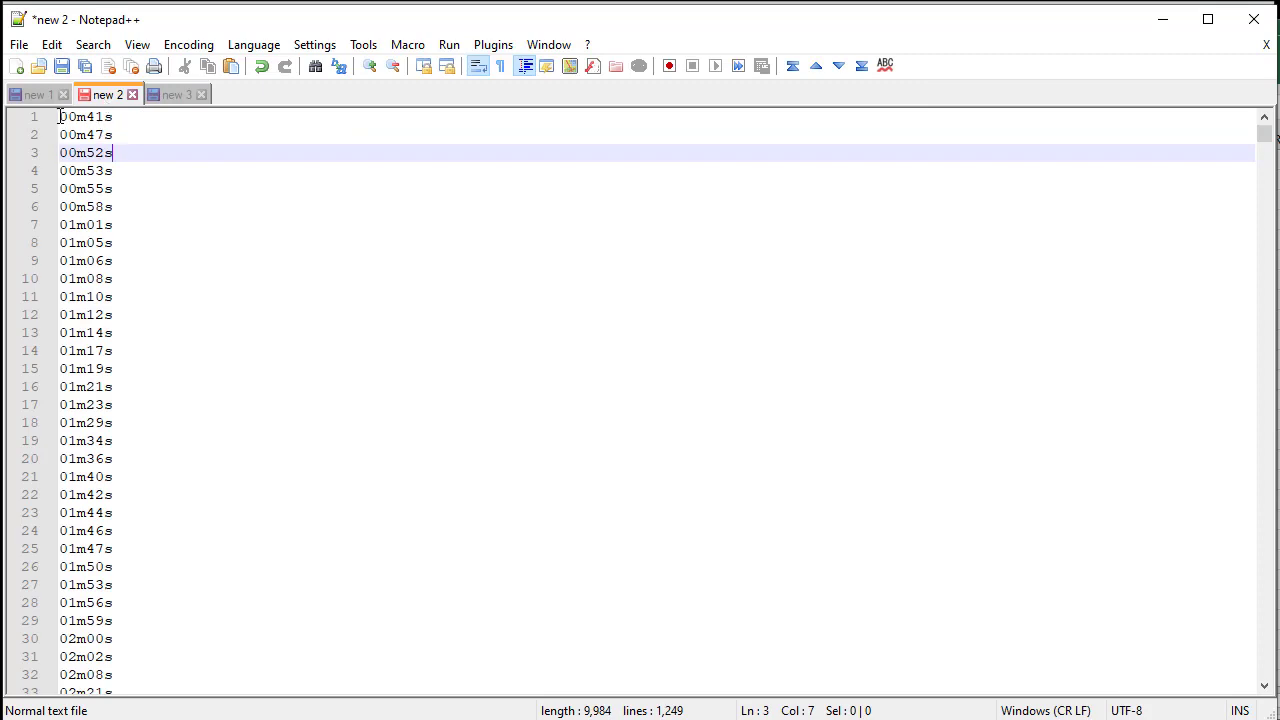
pyautogui.click(60, 117)
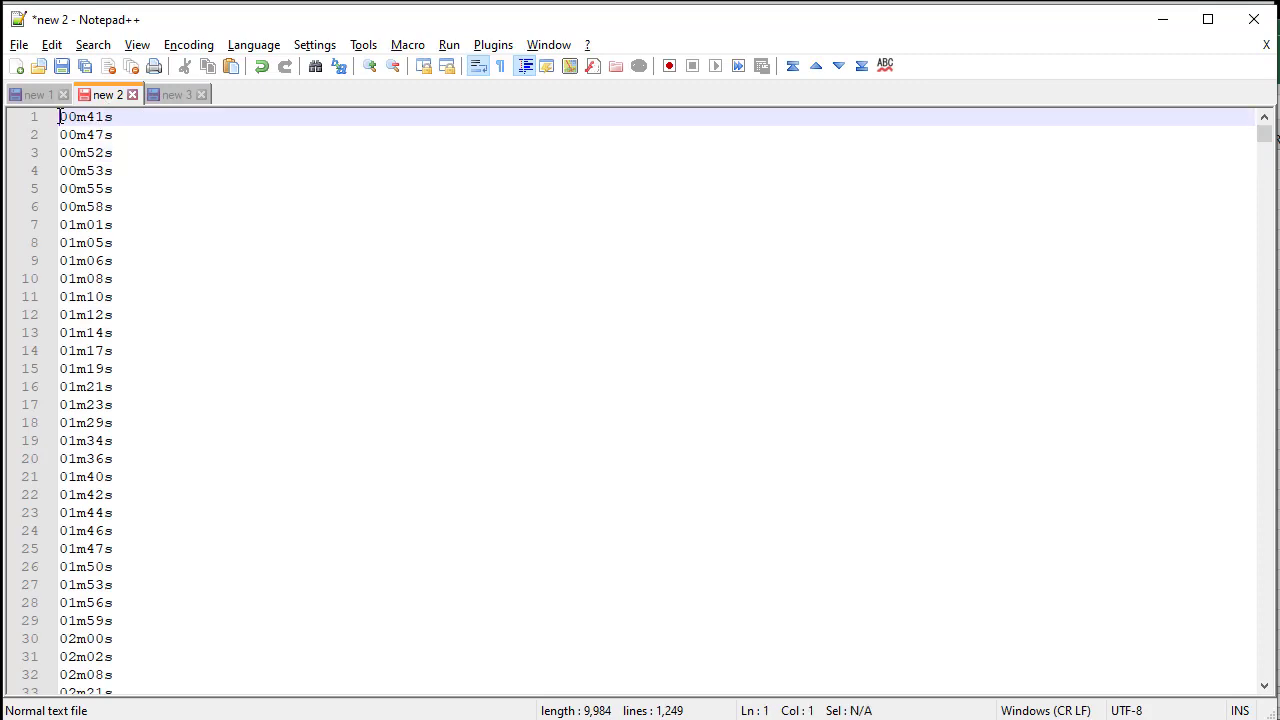
pyautogui.press('Down')
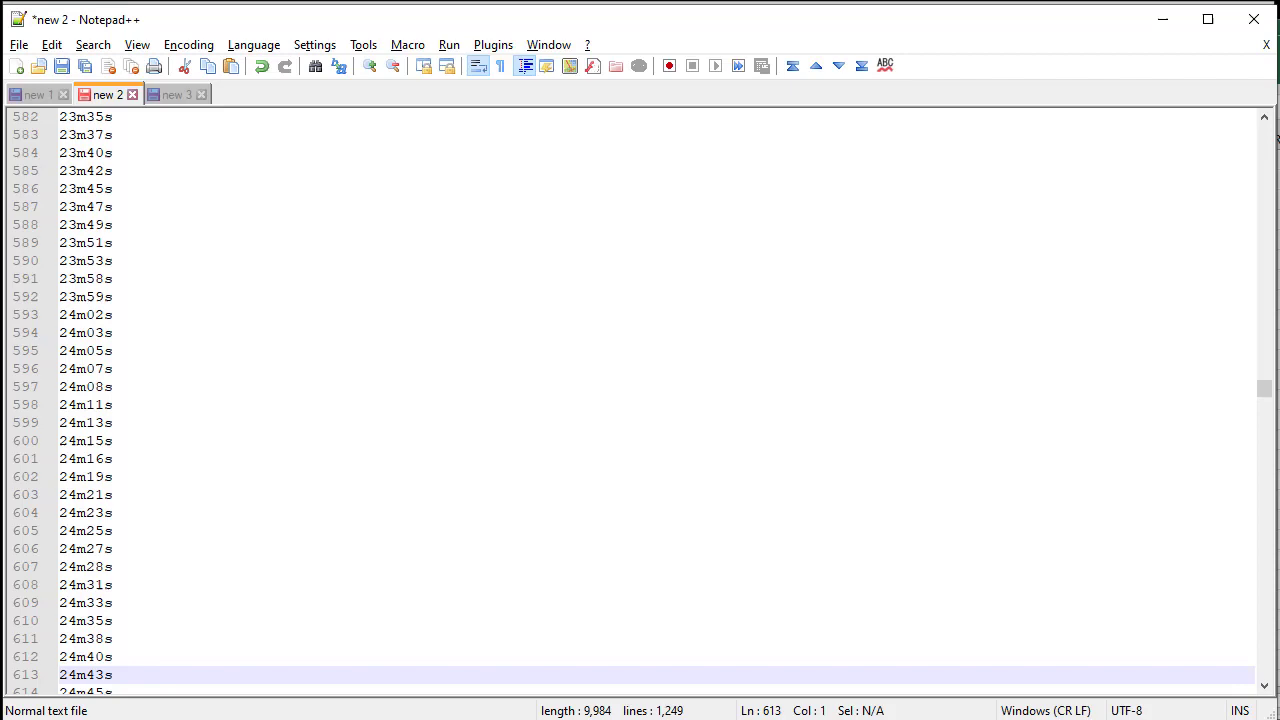
pyautogui.press('Down')
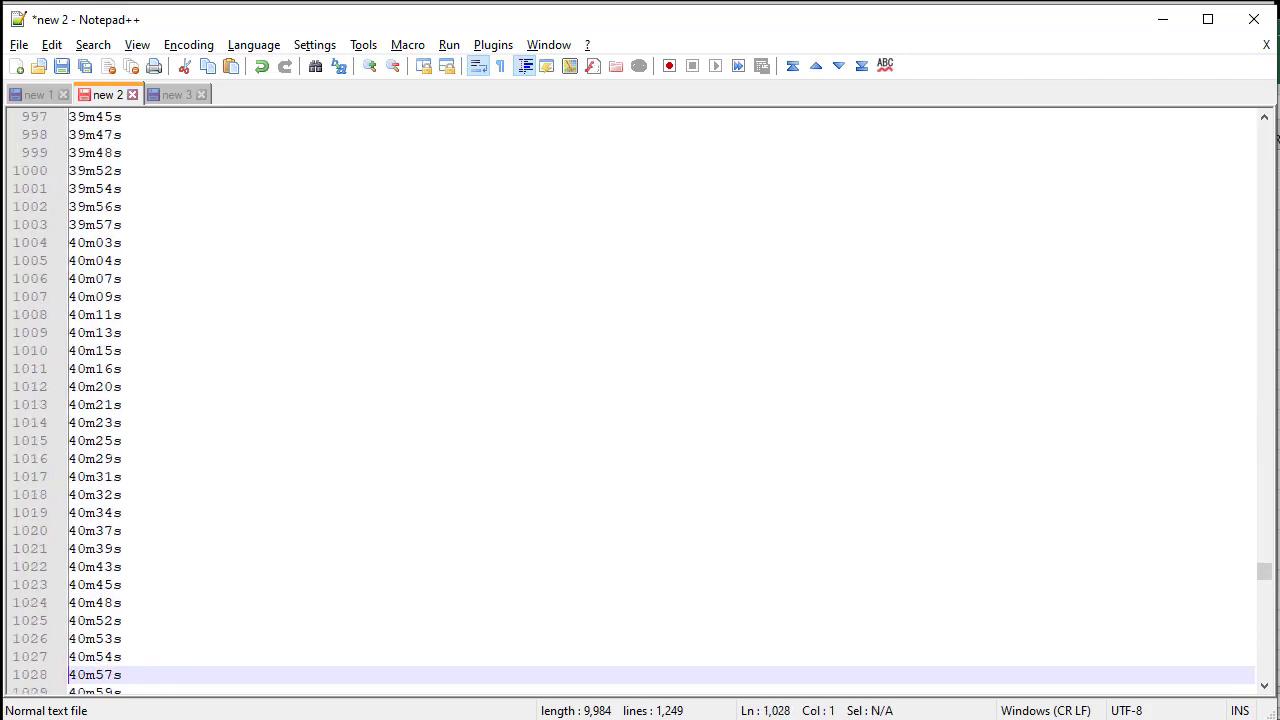
pyautogui.press('Down')
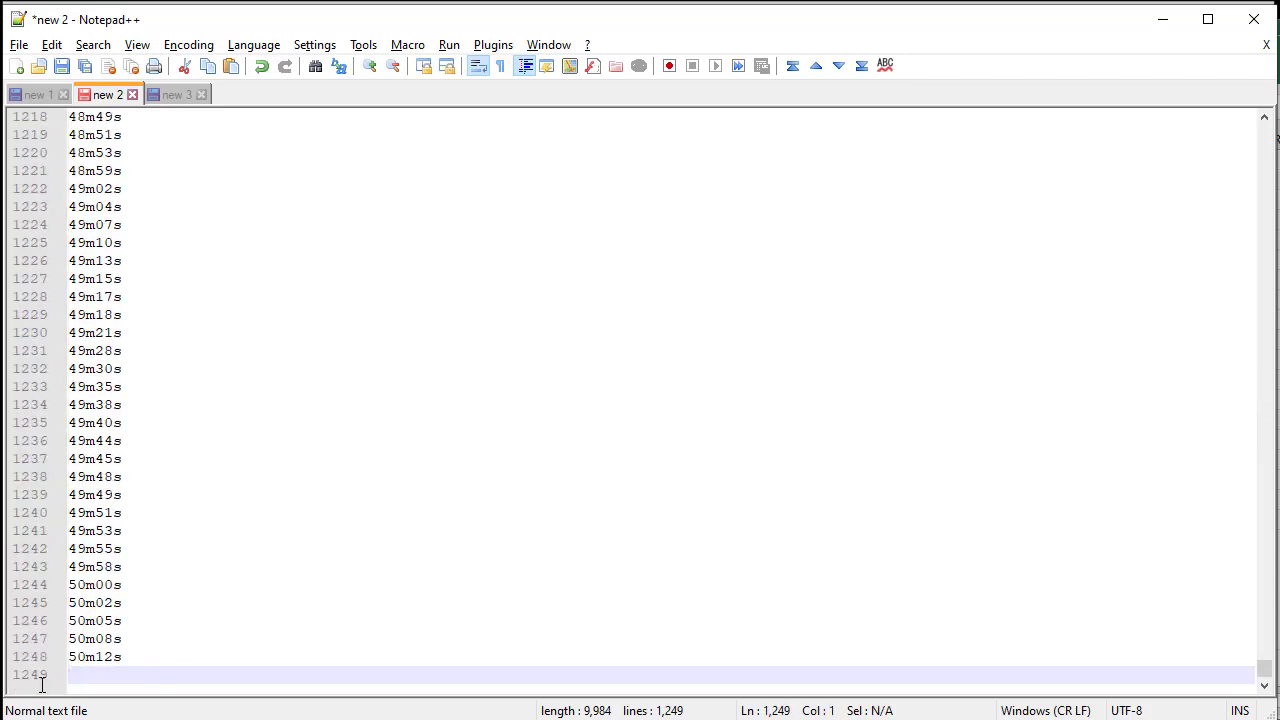
pyautogui.press('Up')
pyautogui.press('Up')
pyautogui.press('Down')
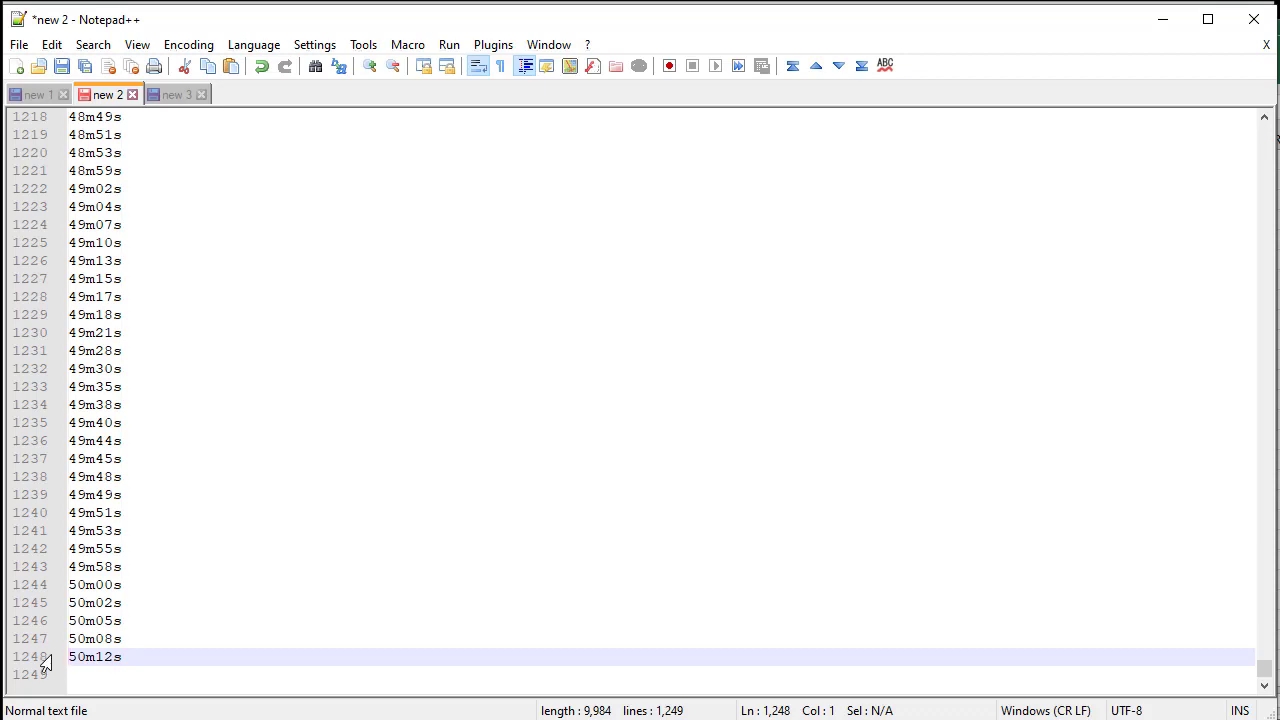
pyautogui.hotkey('ctrl', 'v')
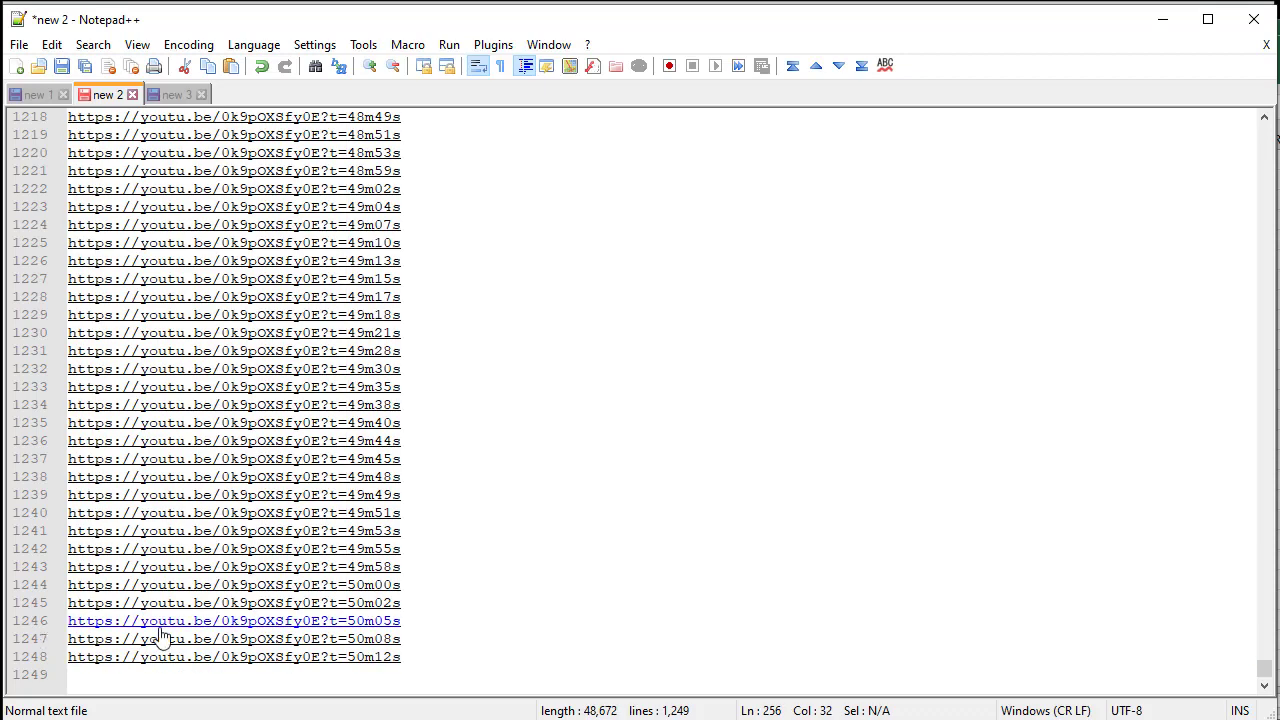
# Step: Copy all the finished timestamp links and switch to the "Andrew Yang Talks Transcript & Timestamp" spreadsheet in the browser
pyautogui.moveTo(423, 657); pyautogui.dragTo(55, 660)
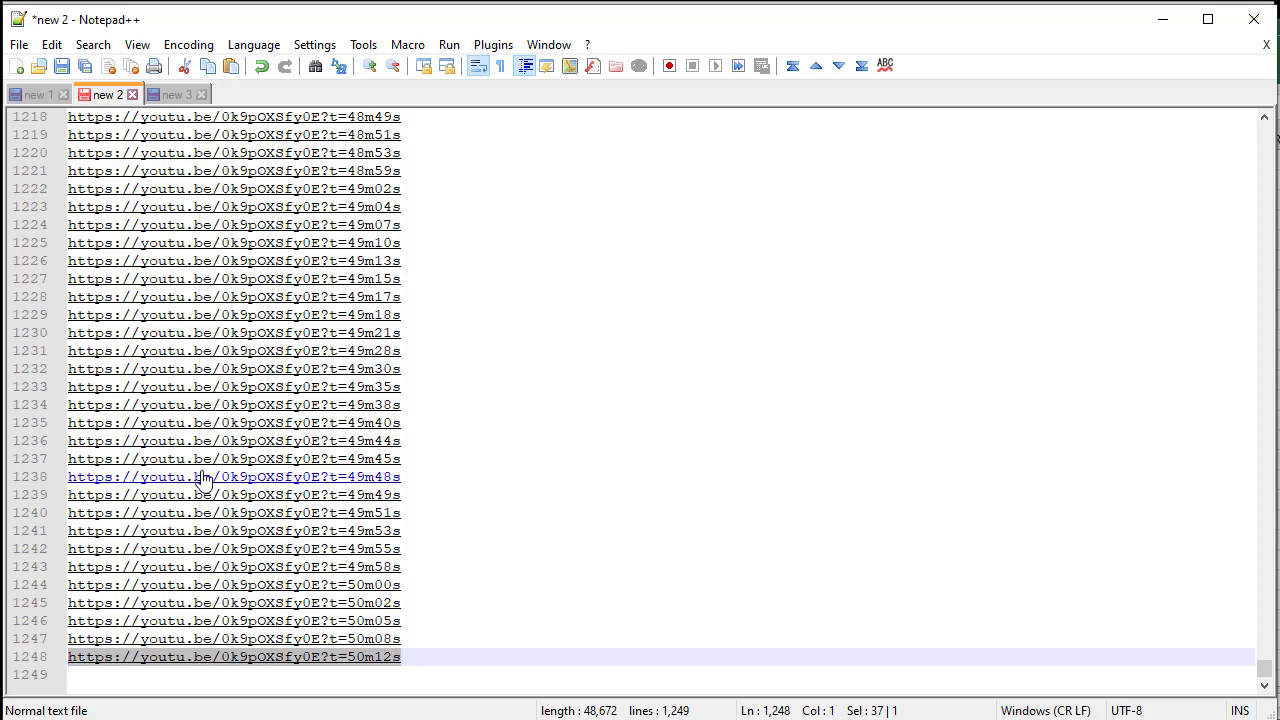
pyautogui.click(442, 584)
pyautogui.hotkey('ctrl', 'a')
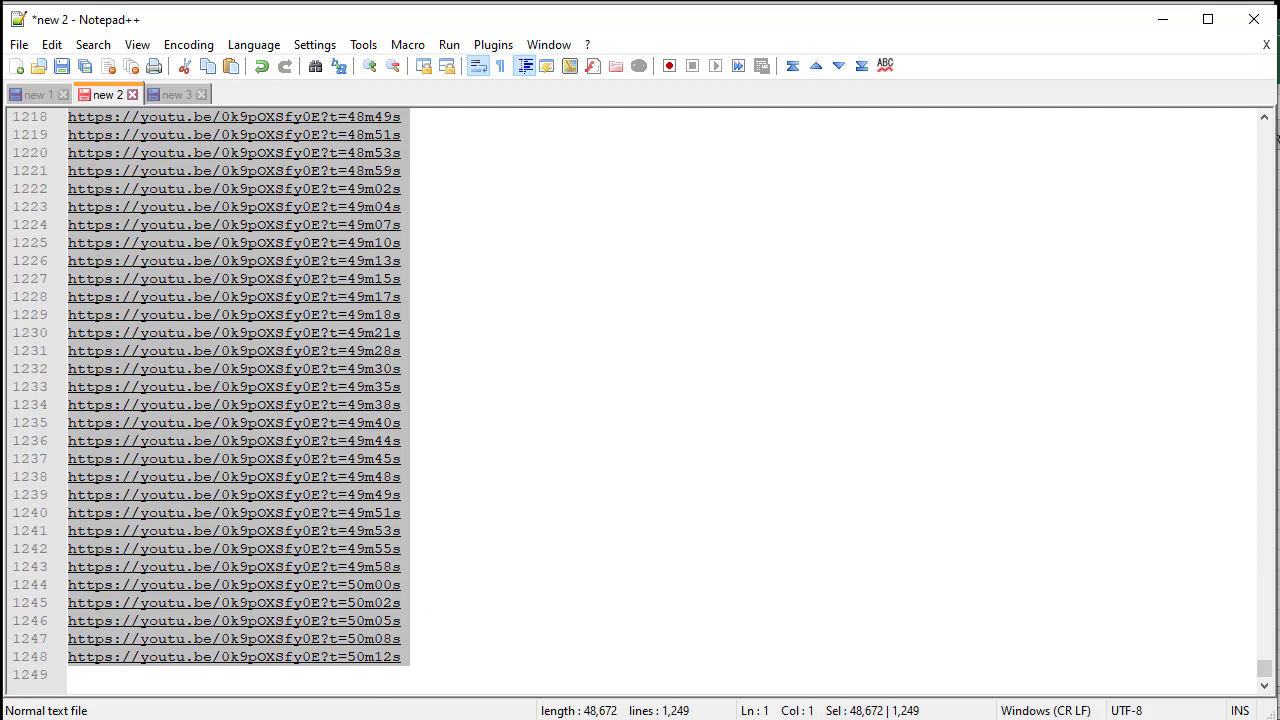
pyautogui.hotkey('alt', 'Tab')
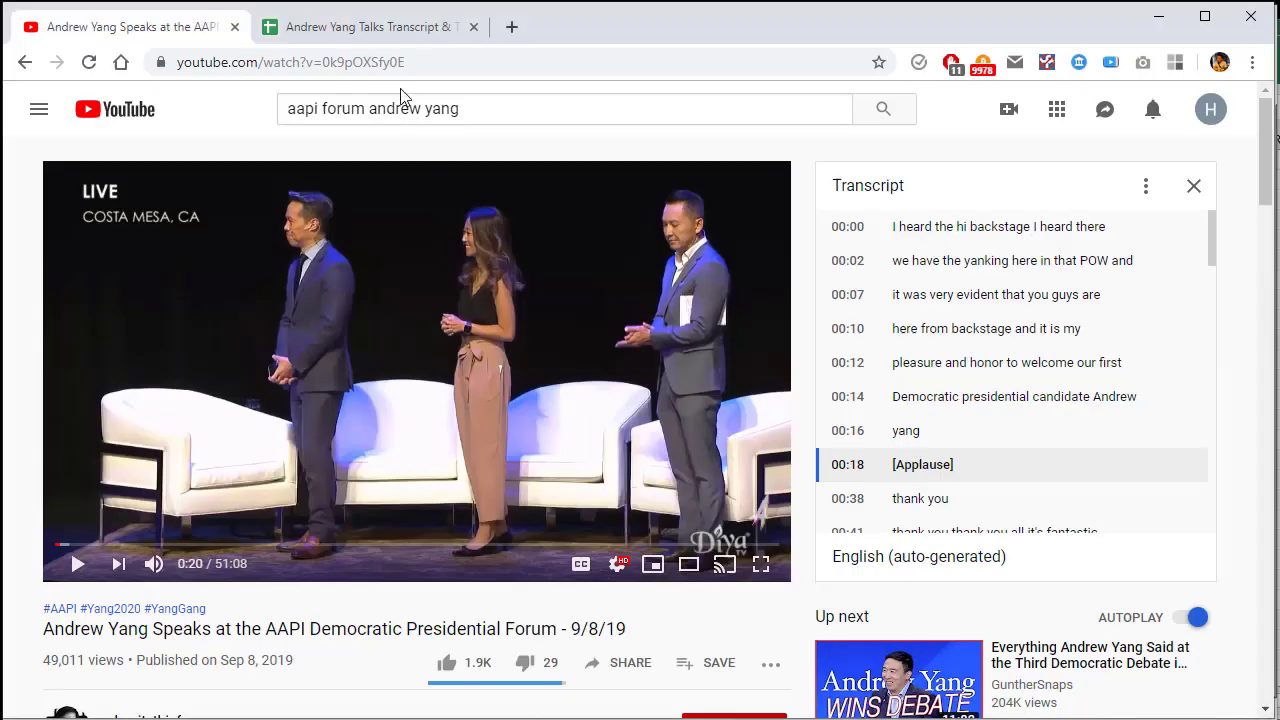
pyautogui.click(371, 32)
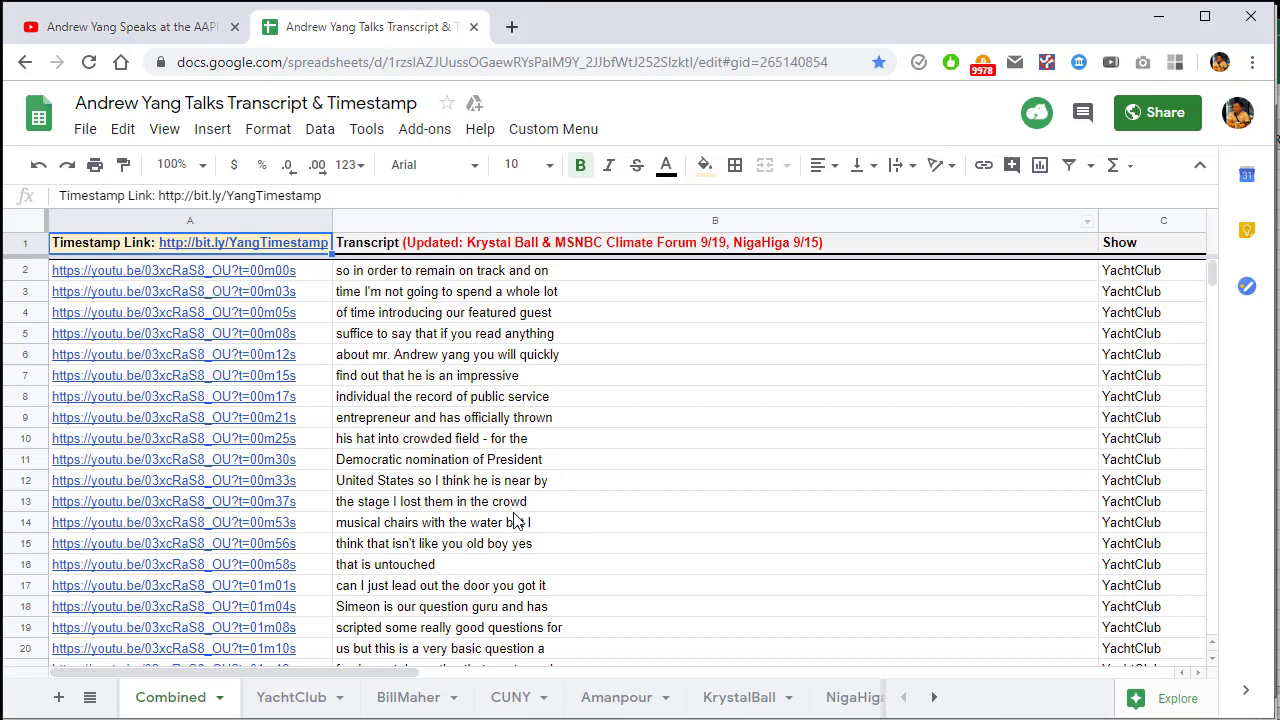
# Step: Duplicate the KrystalBall sheet and rename the copy AAPI
pyautogui.rightClick(743, 711)
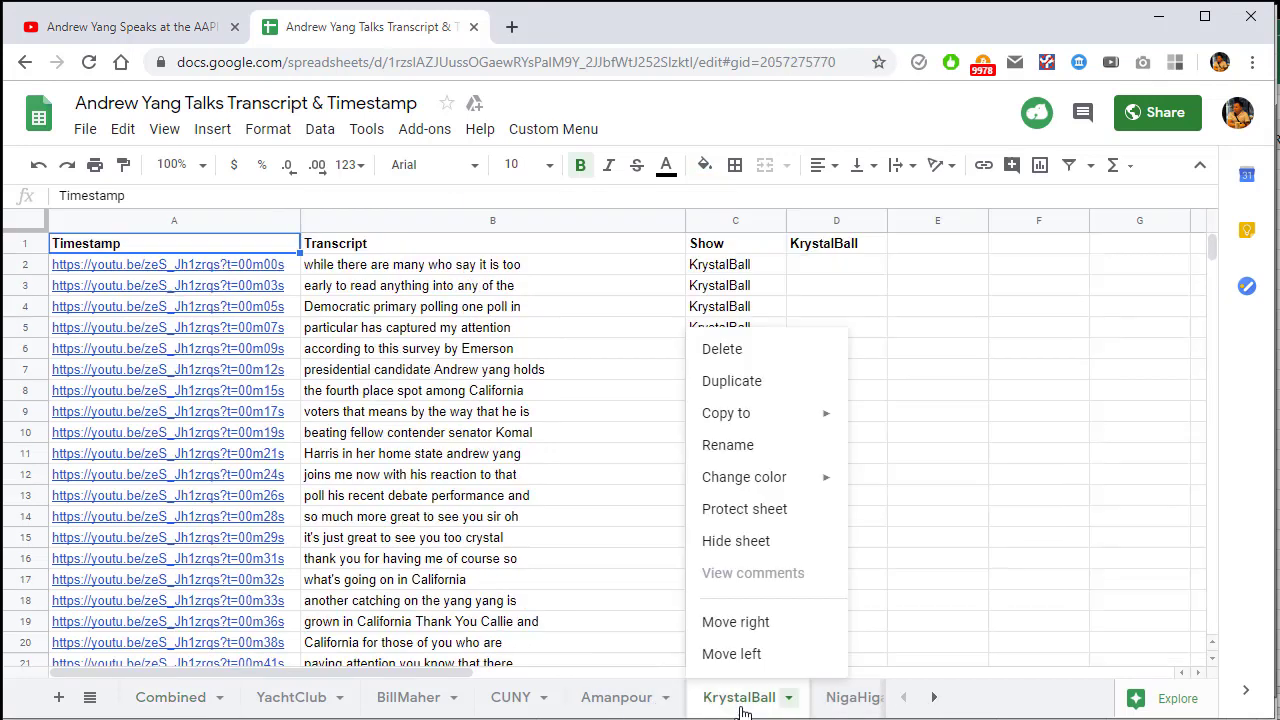
pyautogui.click(742, 388)
pyautogui.doubleClick(755, 700)
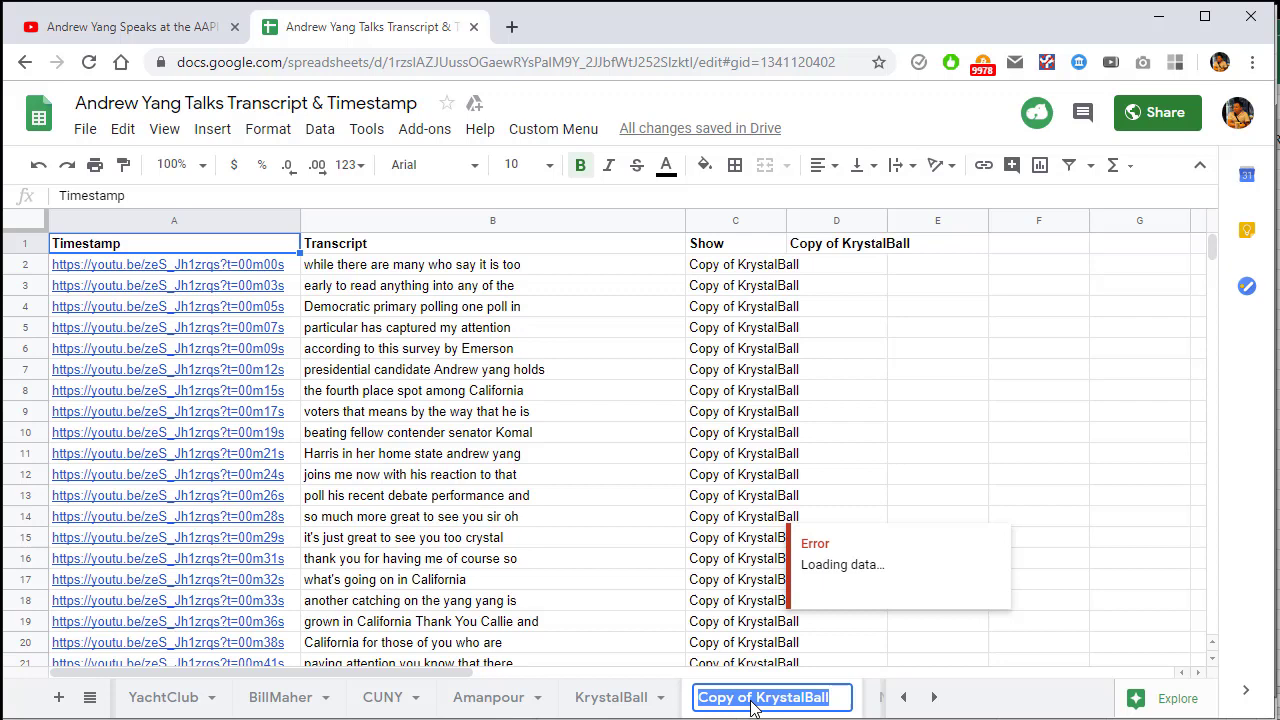
pyautogui.write('AAPI')
pyautogui.press('Return')
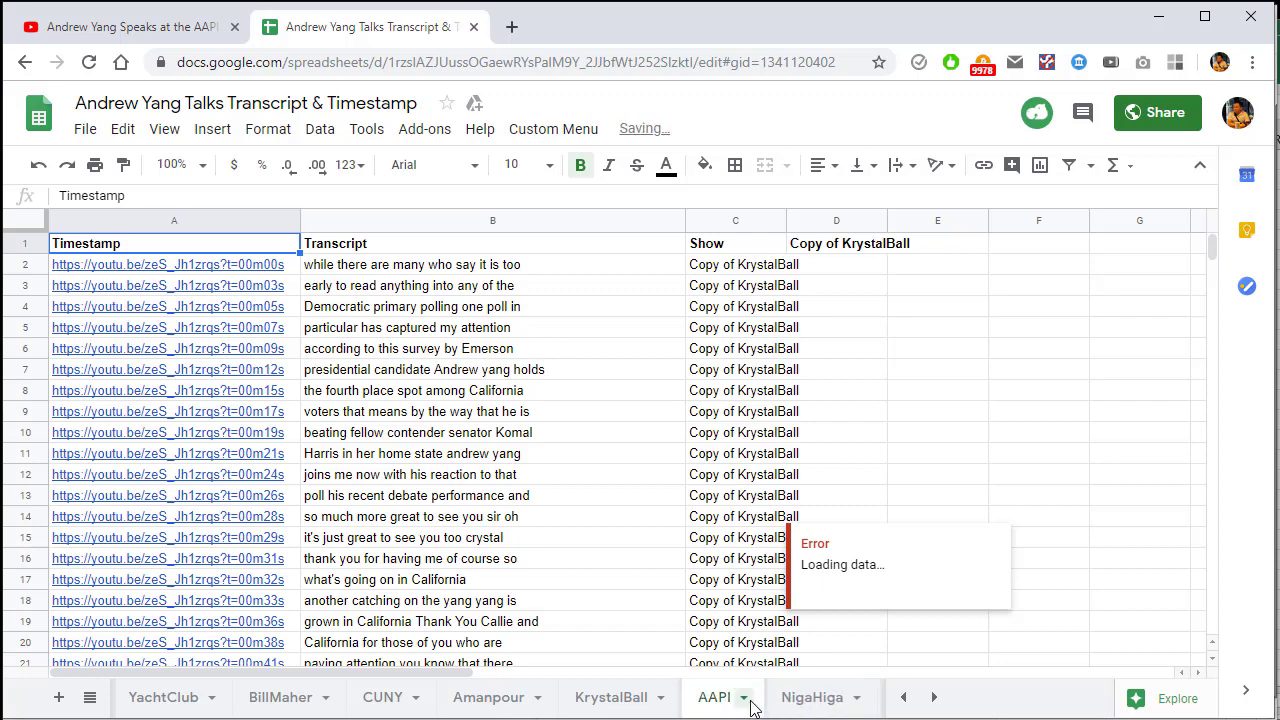
# Step: Clear the old timestamps and transcript text in A2:B288 of the AAPI sheet
pyautogui.click(288, 268)
pyautogui.moveTo(1213, 244); pyautogui.dragTo(1214, 308)
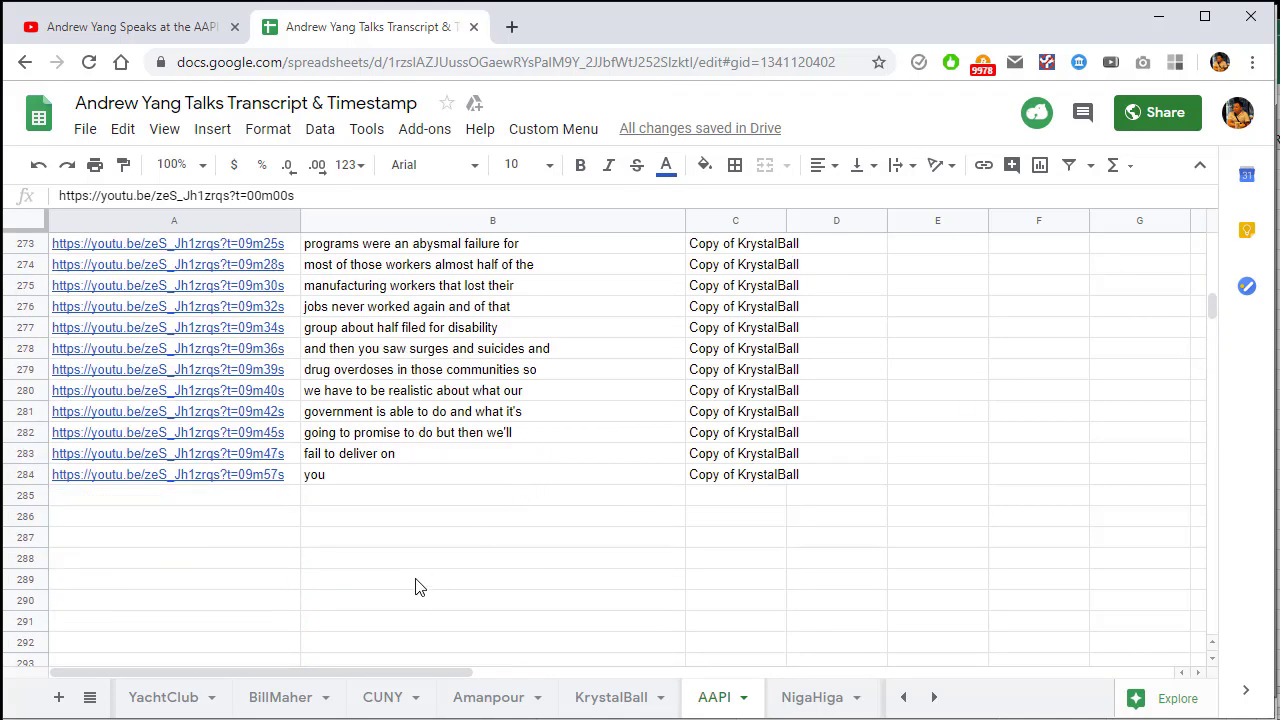
pyautogui.keyDown('shift'); pyautogui.click(477, 558); pyautogui.keyUp('shift')
pyautogui.press('Delete')
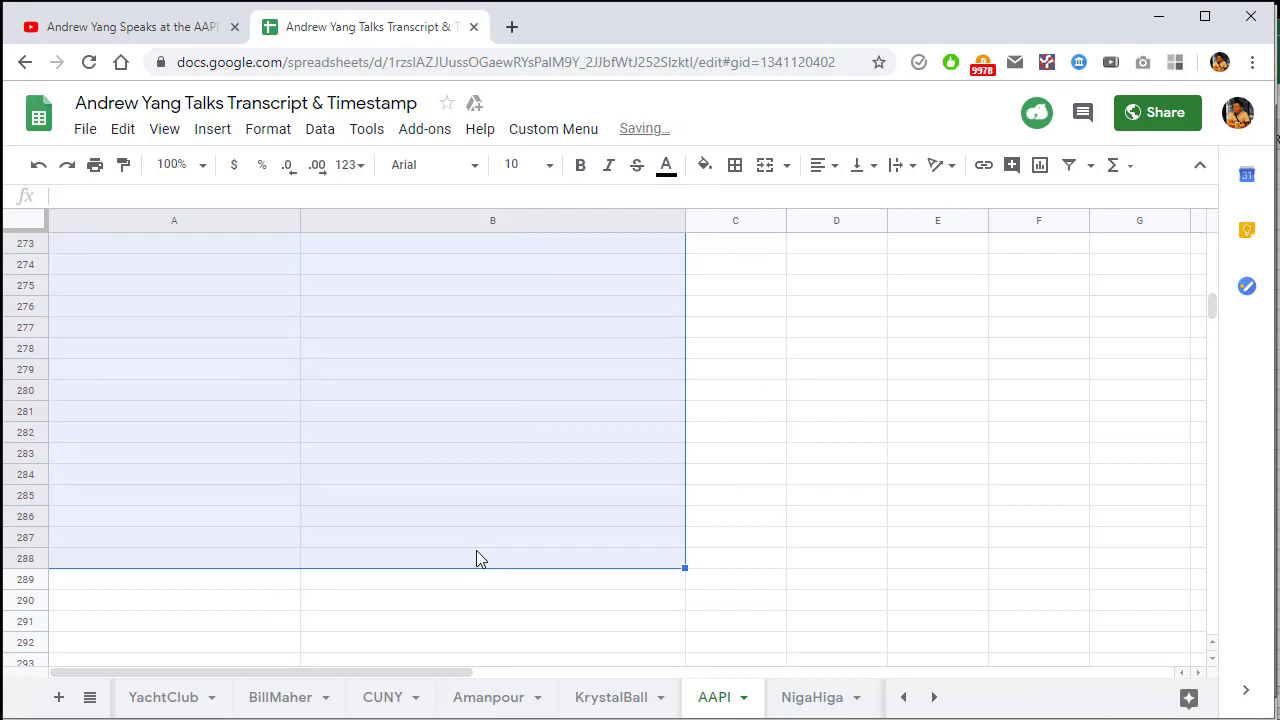
# Step: Paste the copied video links into the Timestamp column starting at A2
pyautogui.moveTo(1213, 296); pyautogui.dragTo(1214, 238)
pyautogui.click(222, 274)
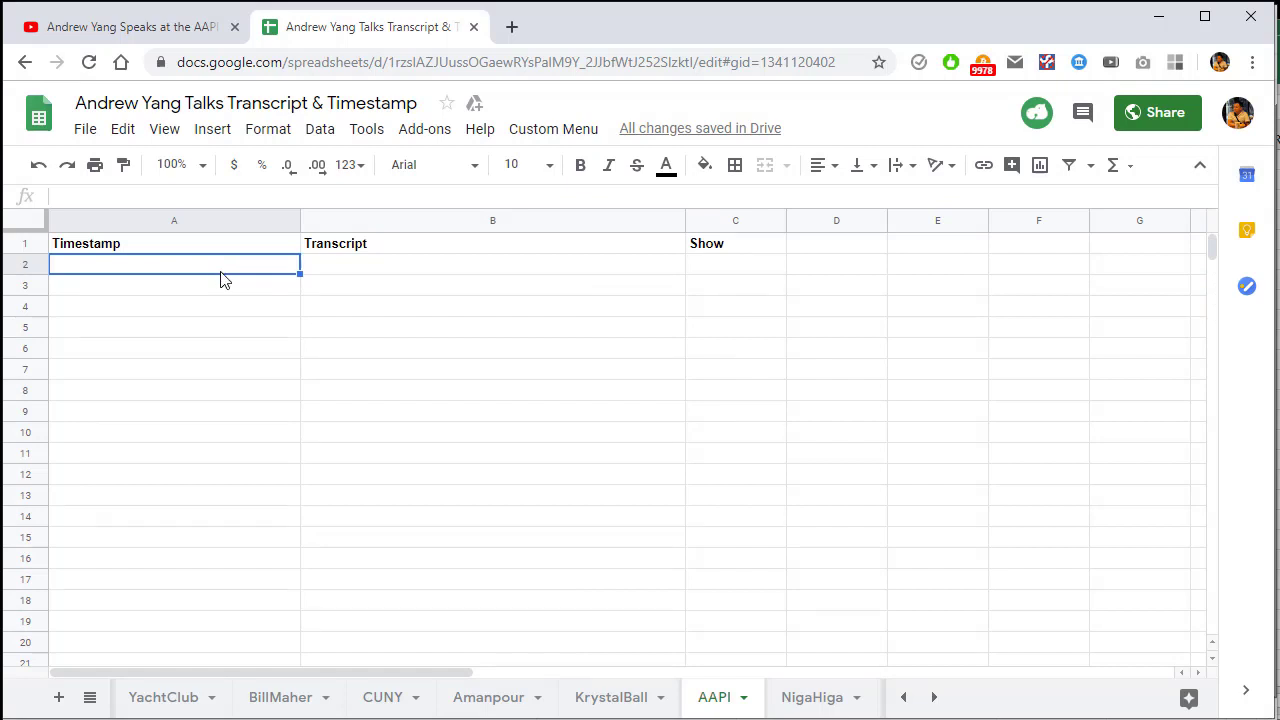
pyautogui.hotkey('ctrl', 'v')
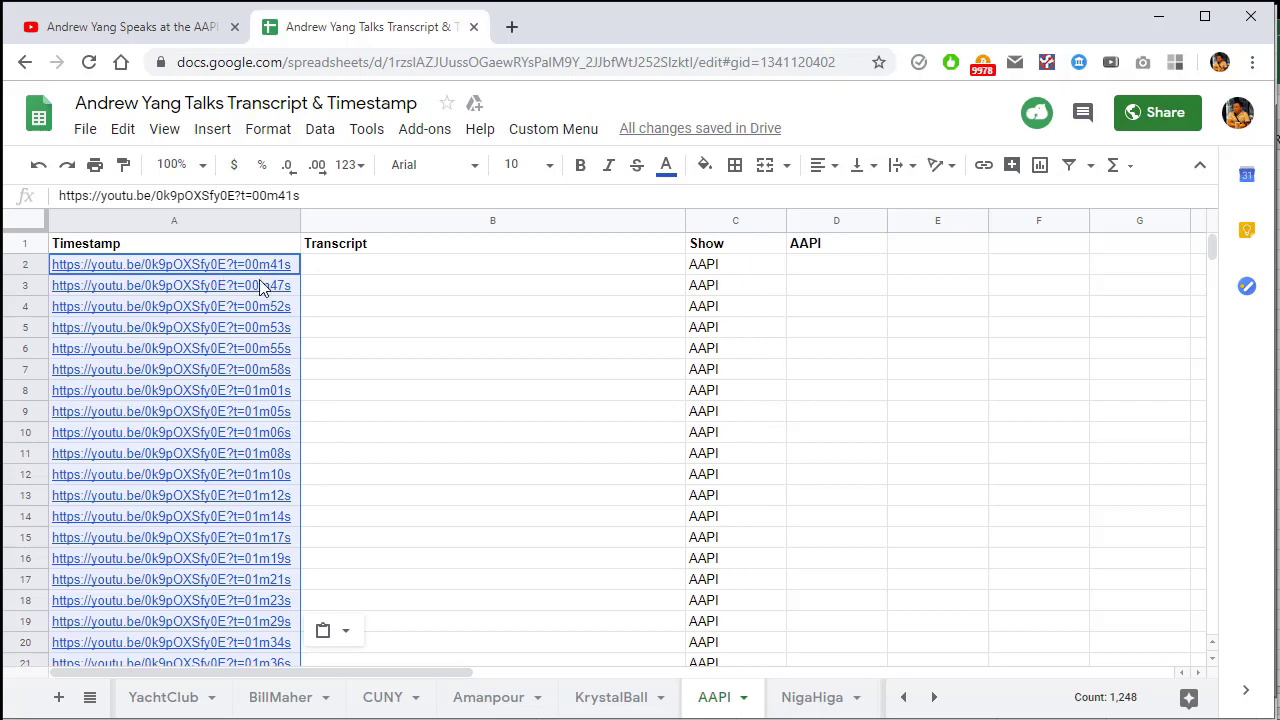
# Step: Switch to the Excel workbook and change the column B filter to show only the rows with 0
pyautogui.hotkey('alt', 'Tab')
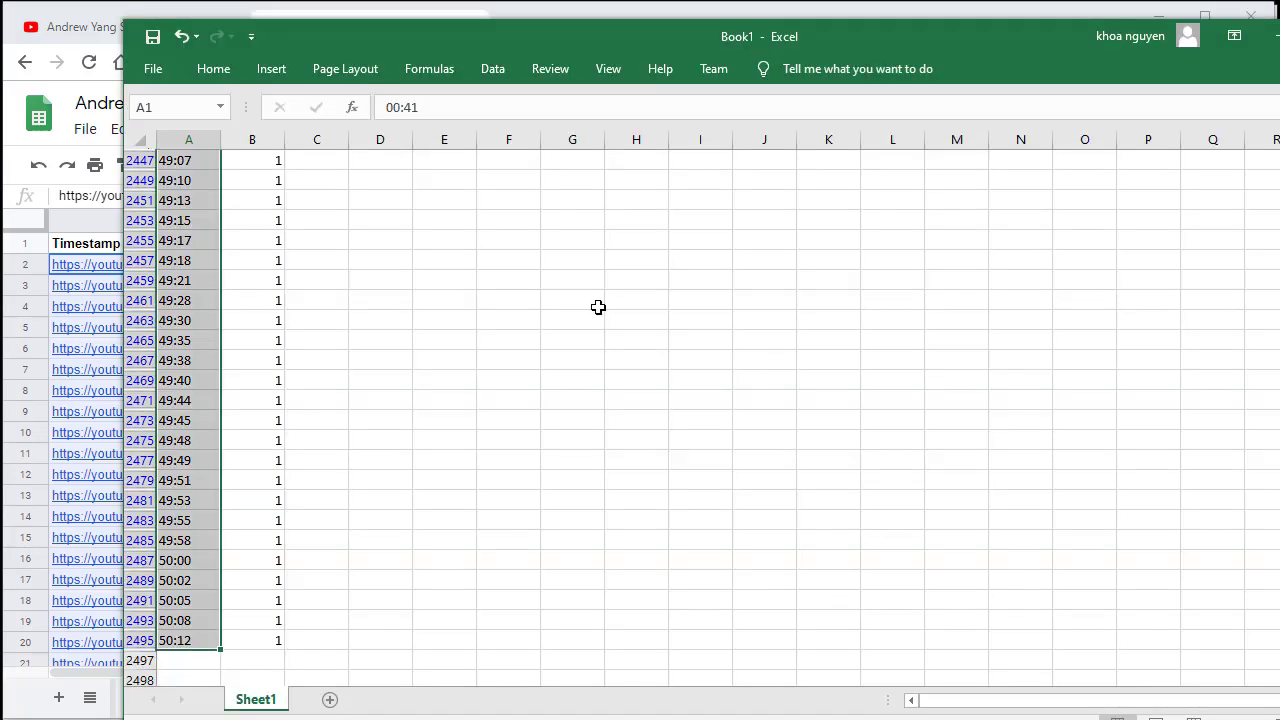
pyautogui.hotkey('ctrl', 'Home')
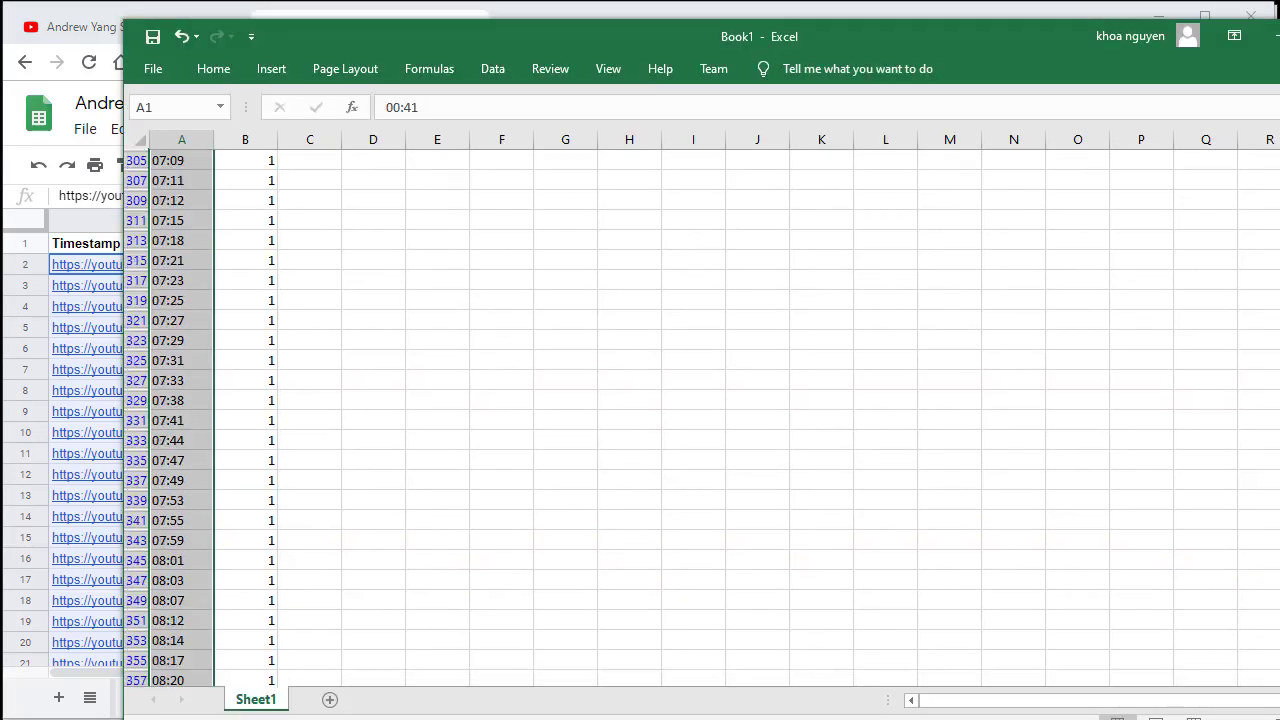
pyautogui.click(412, 283)
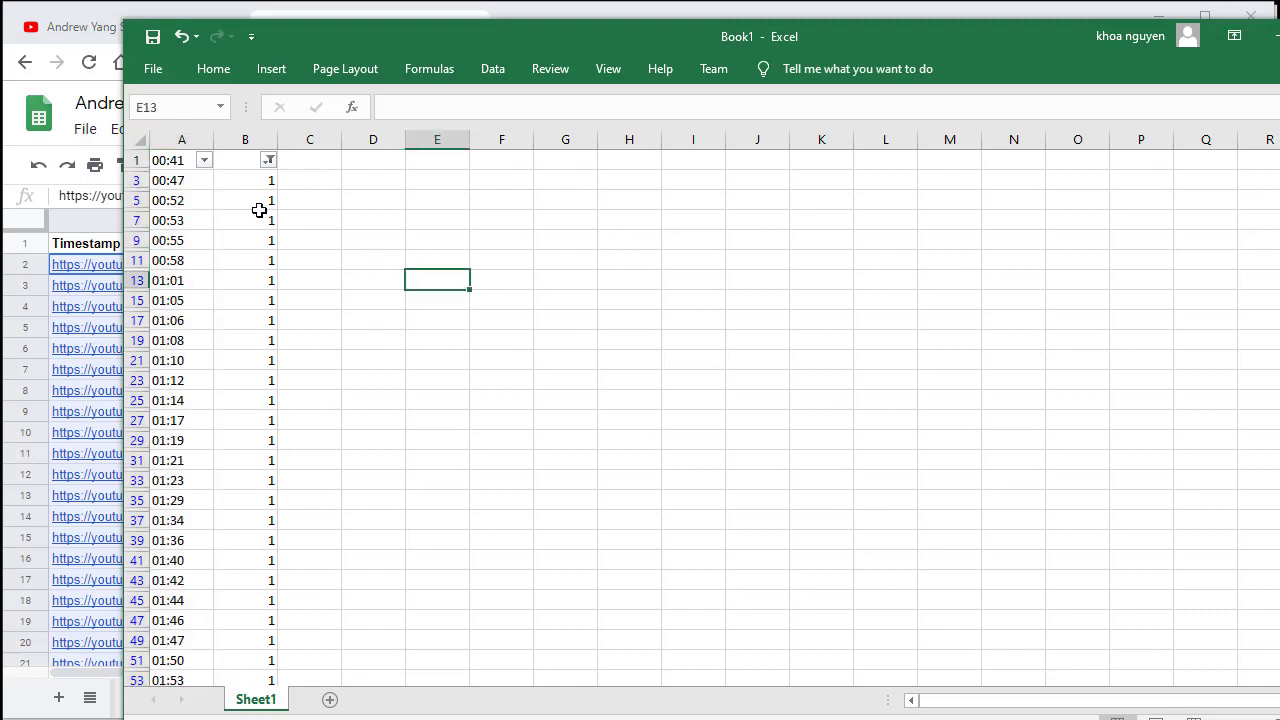
pyautogui.click(268, 160)
pyautogui.click(68, 371)
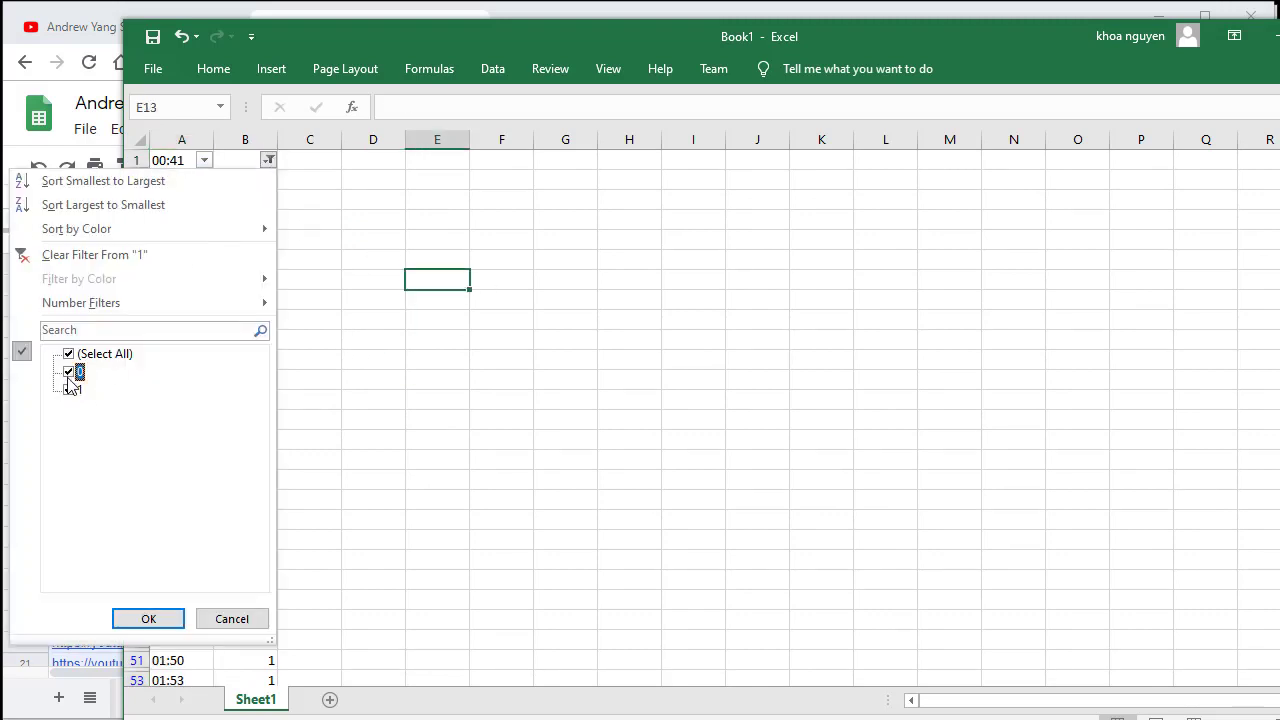
pyautogui.click(68, 389)
pyautogui.click(160, 617)
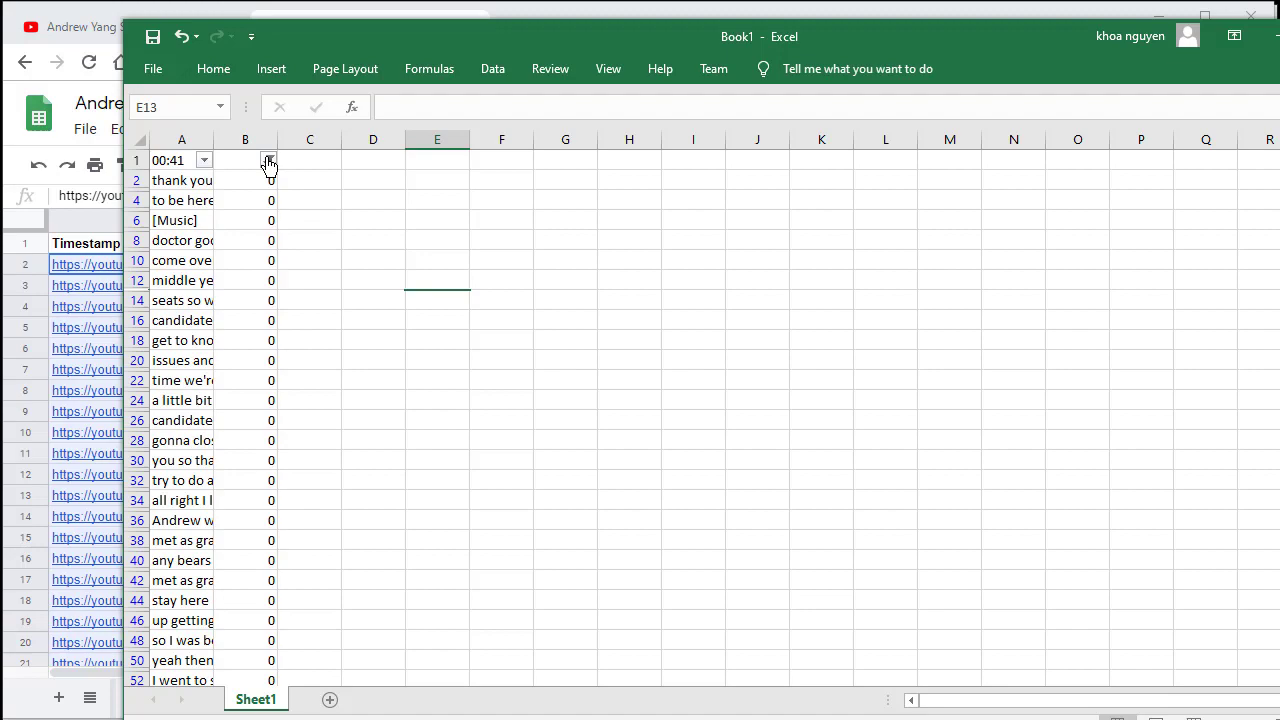
# Step: Copy the filtered transcript text from A2 to A2496
pyautogui.click(184, 180)
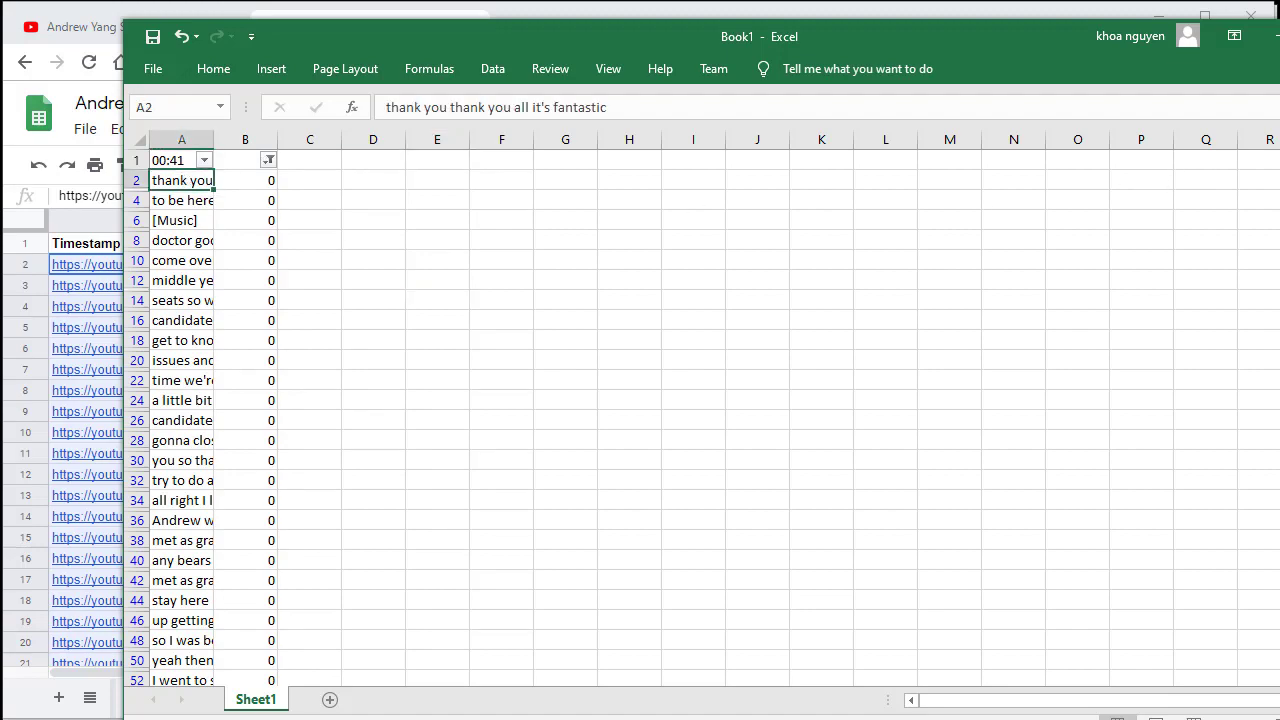
pyautogui.scroll(-20, 700, 410)
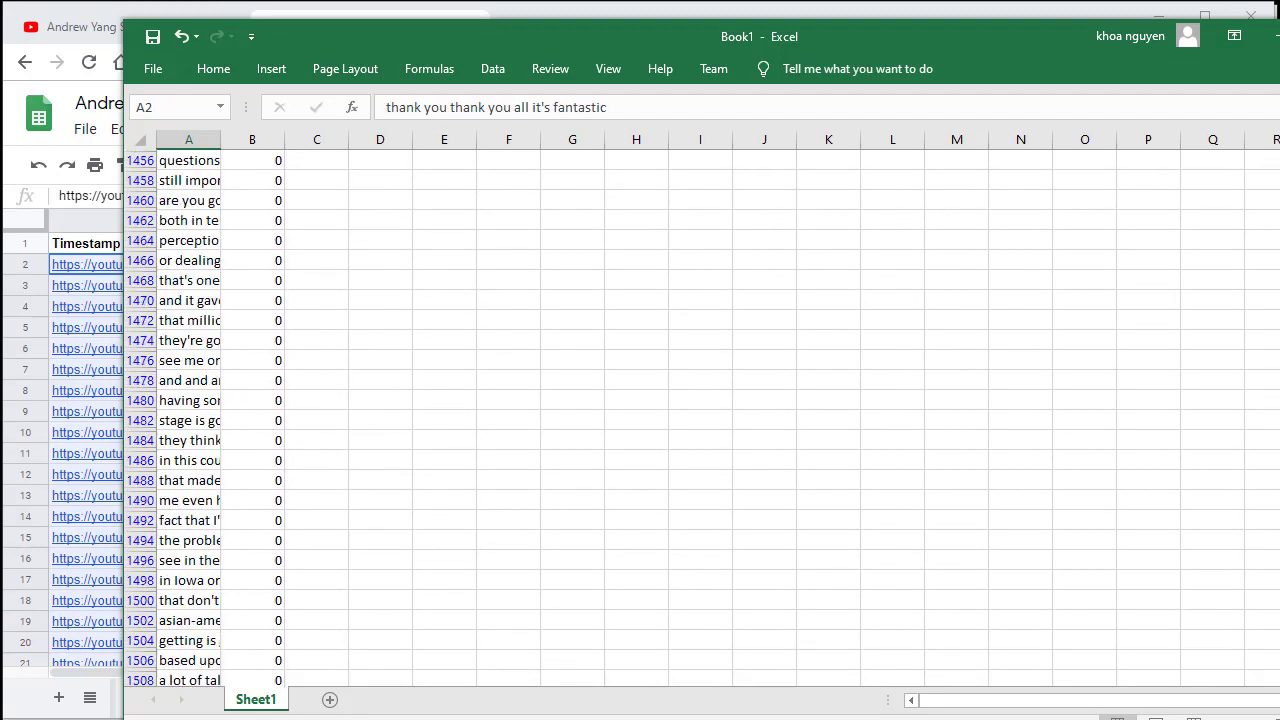
pyautogui.scroll(-20, 700, 410)
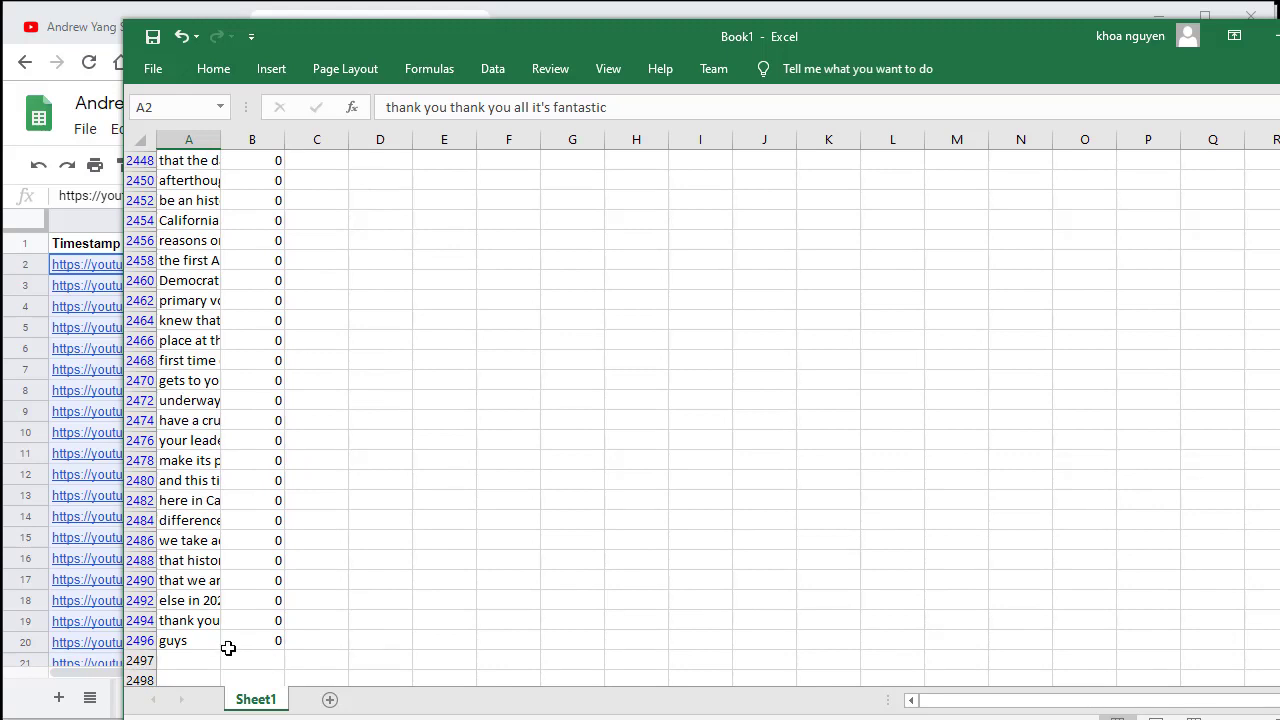
pyautogui.keyDown('shift'); pyautogui.click(196, 641); pyautogui.keyUp('shift')
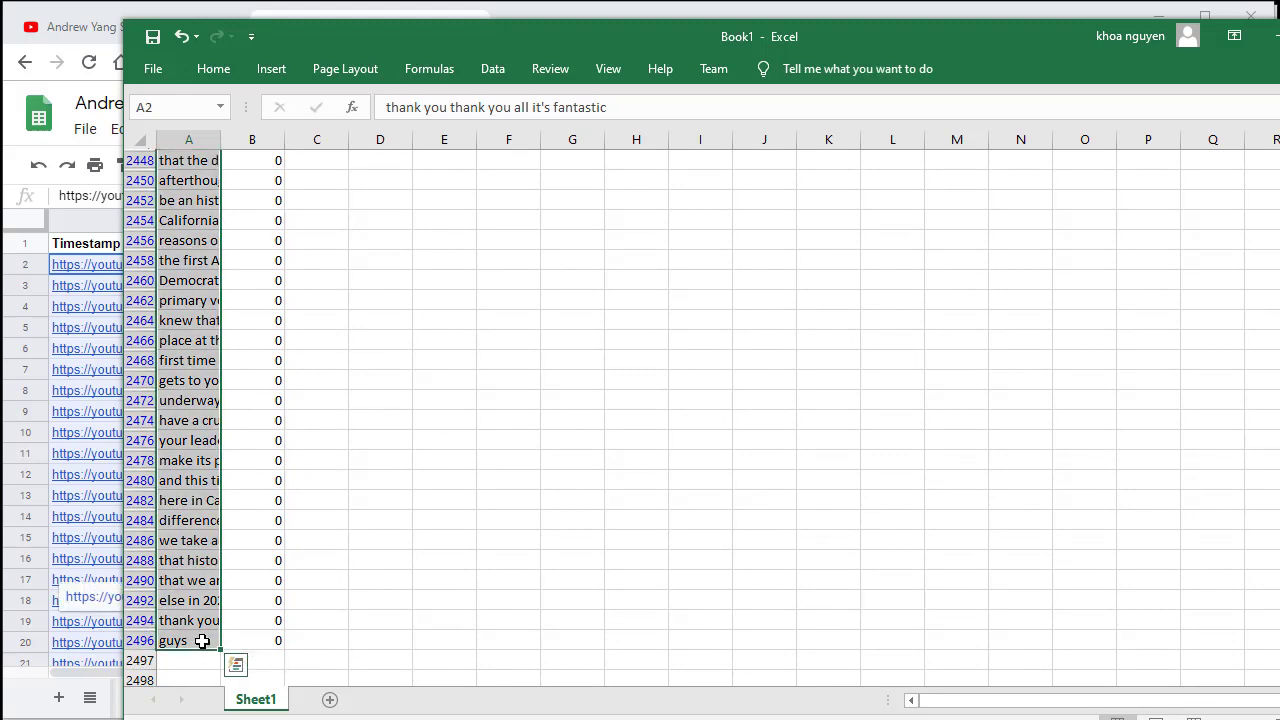
pyautogui.hotkey('ctrl', 'c')
# Step: Paste the copied transcript text as values only into the AAPI sheet's Transcript column in the browser, starting at B2
pyautogui.click(100, 200)
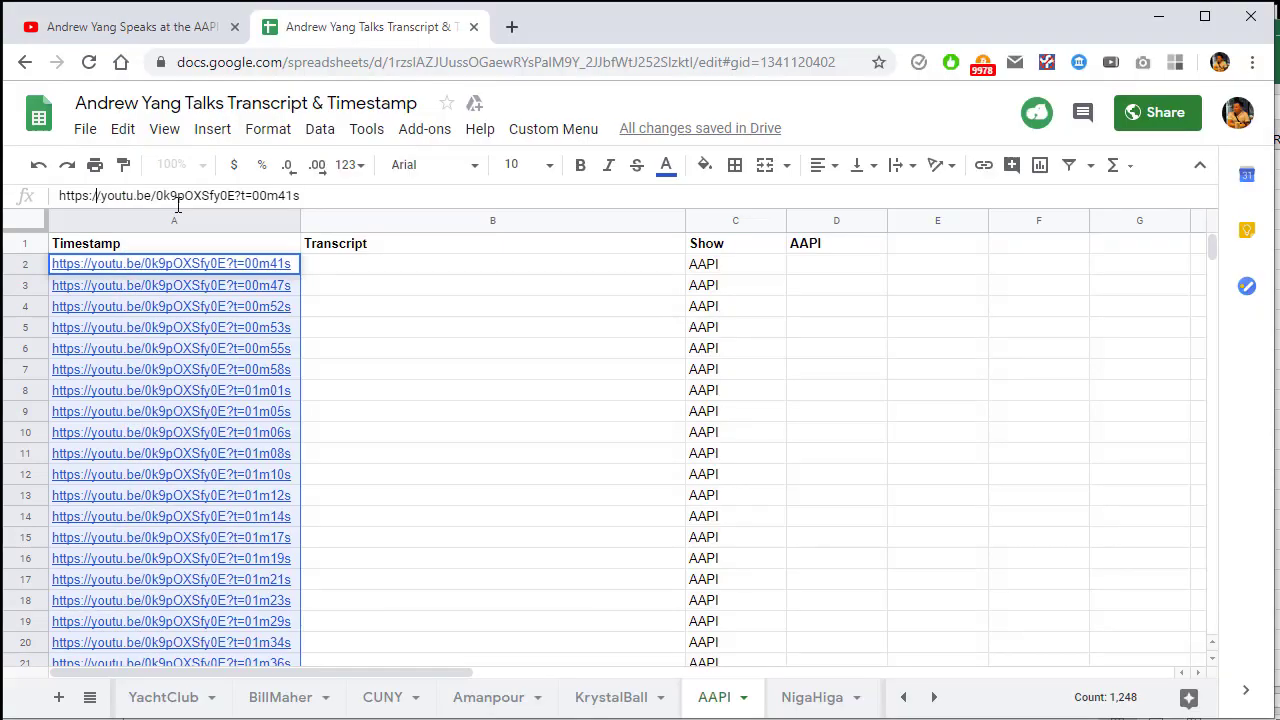
pyautogui.click(571, 314)
pyautogui.doubleClick(435, 267)
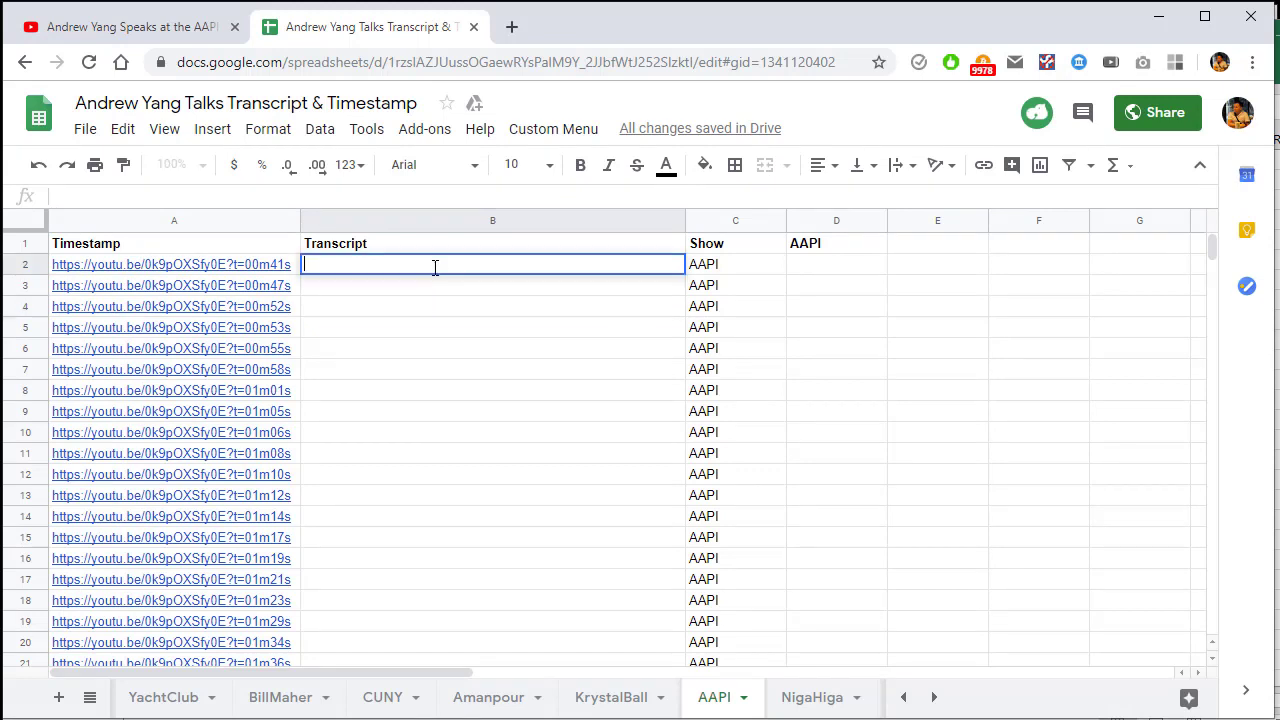
pyautogui.press('Down')
pyautogui.press('Down')
pyautogui.click(455, 275)
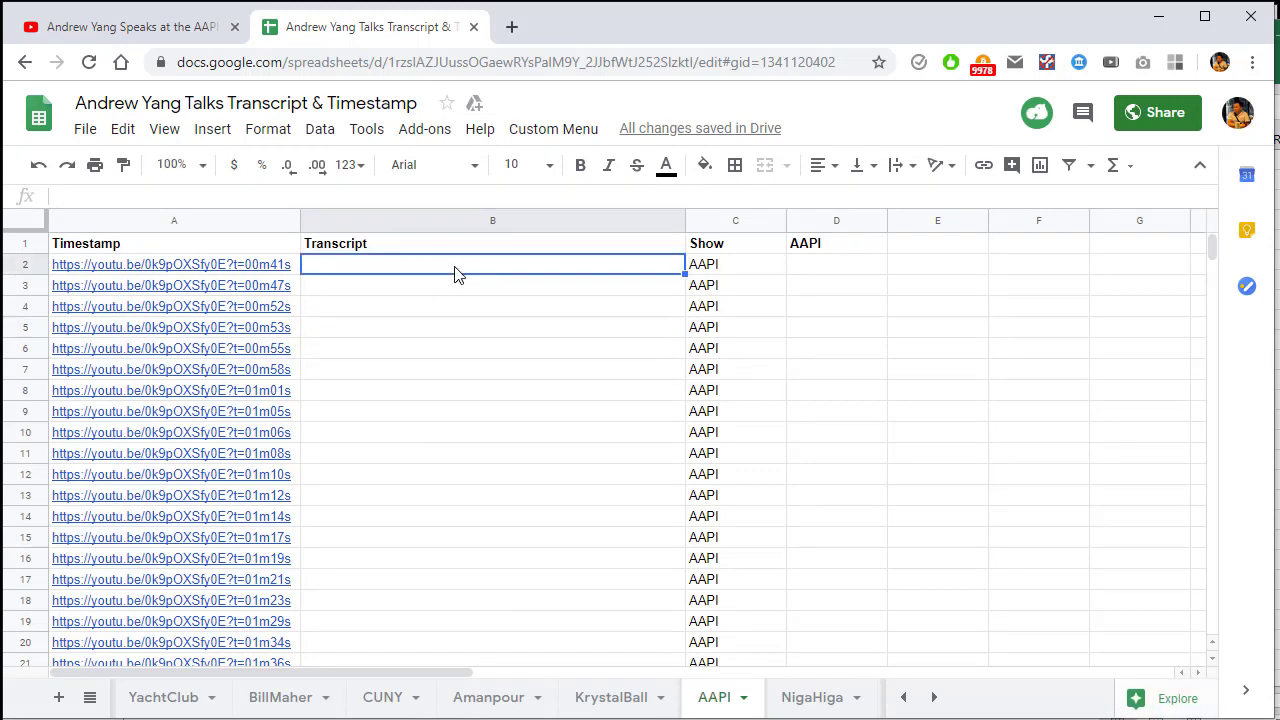
pyautogui.hotkey('ctrl', 'v')
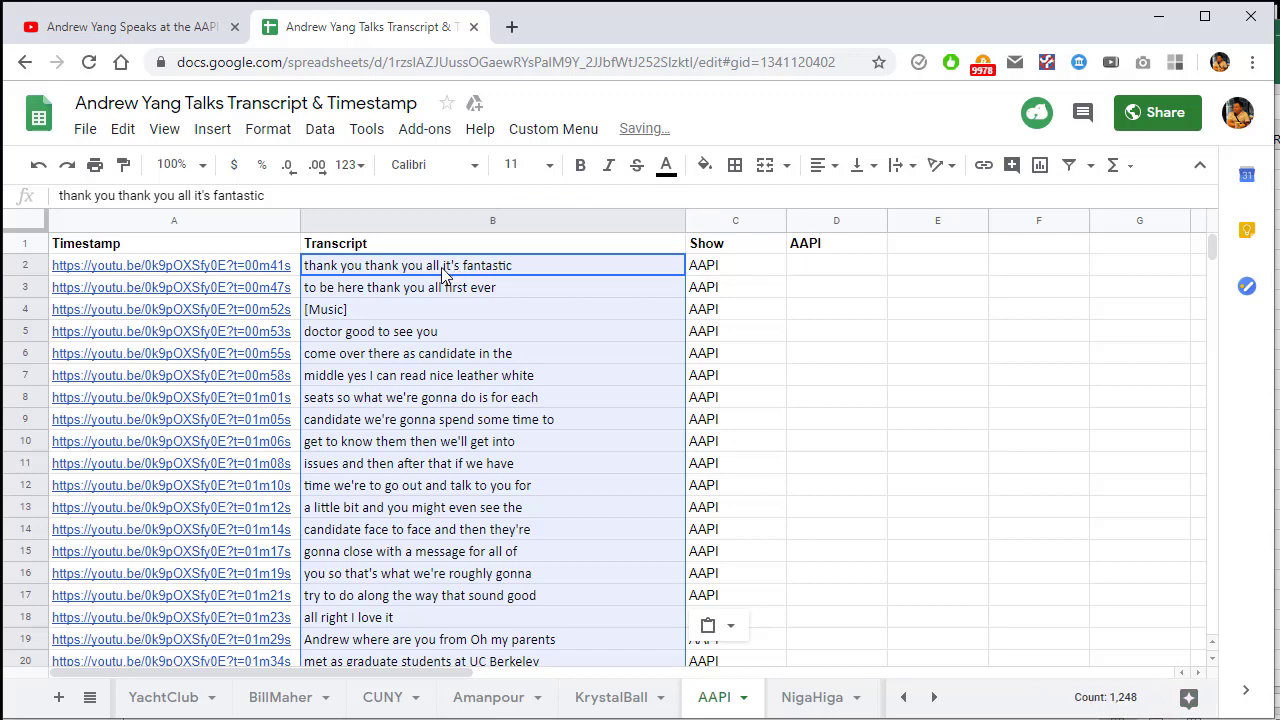
pyautogui.hotkey('ctrl', 'z')
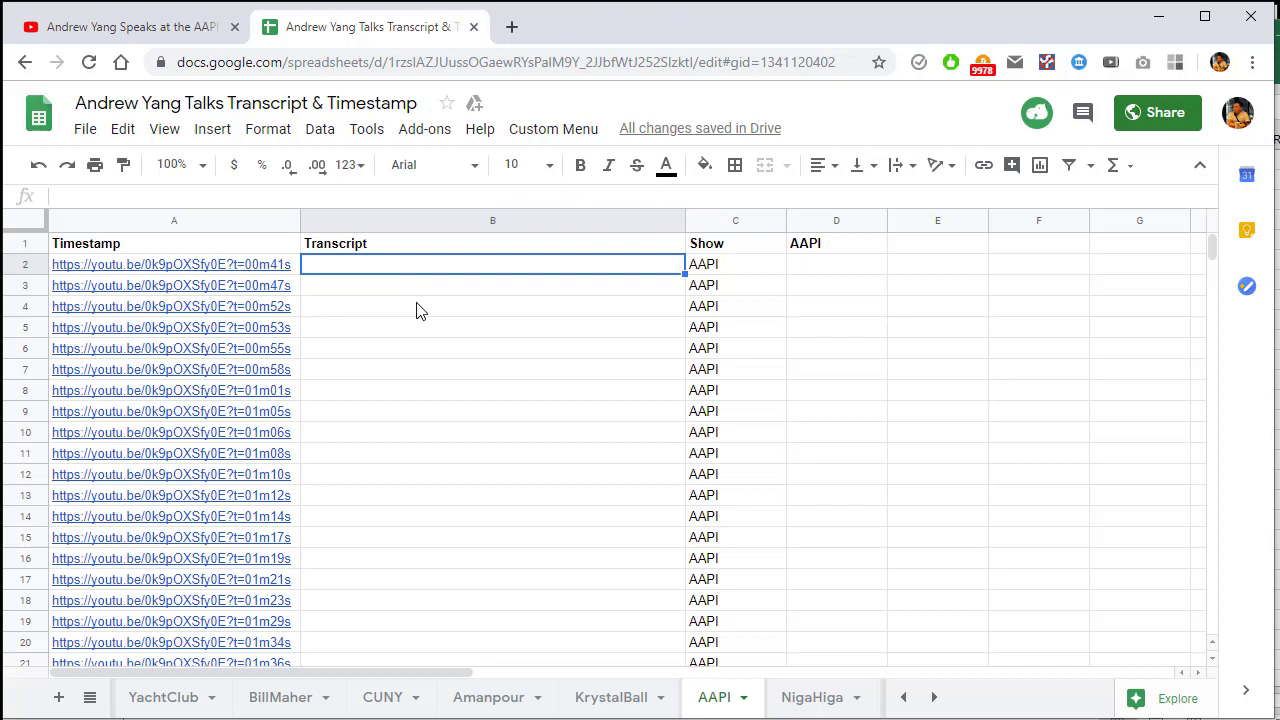
pyautogui.hotkey('ctrl', 'shift', 'v')
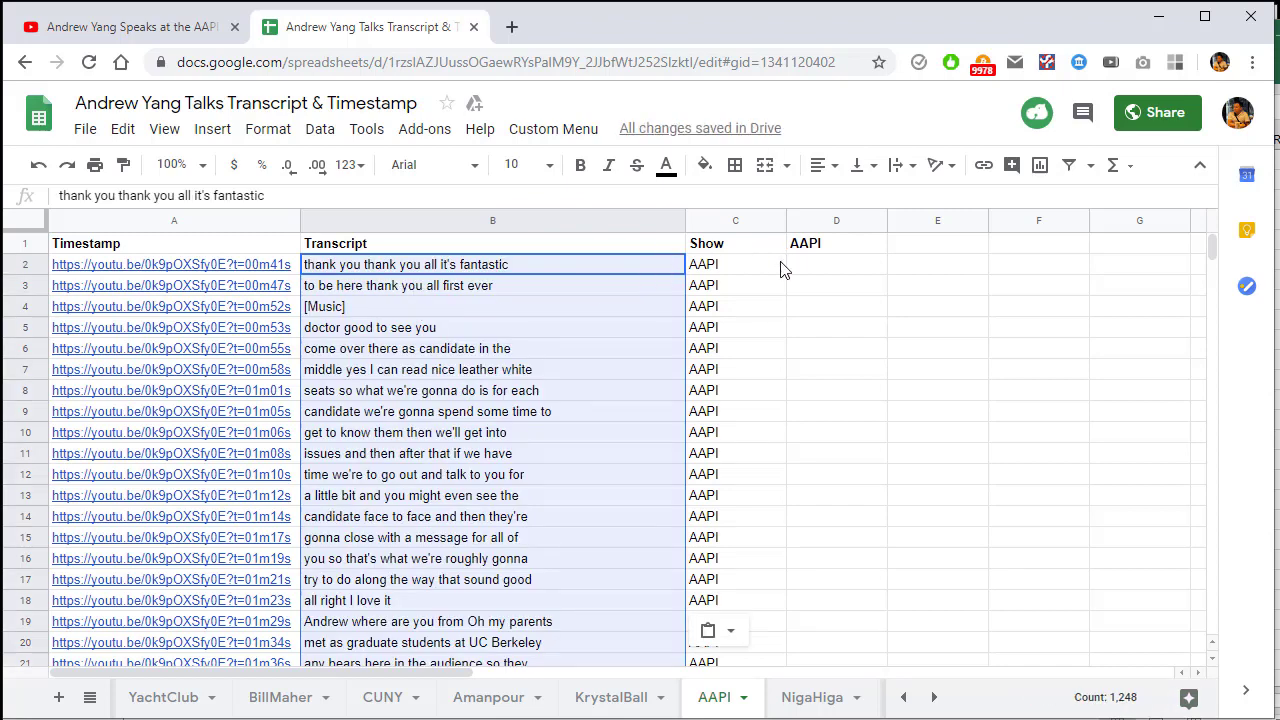
# Step: Examine the formula in cell D1 that supplies the show name
pyautogui.click(742, 306)
pyautogui.doubleClick(843, 250)
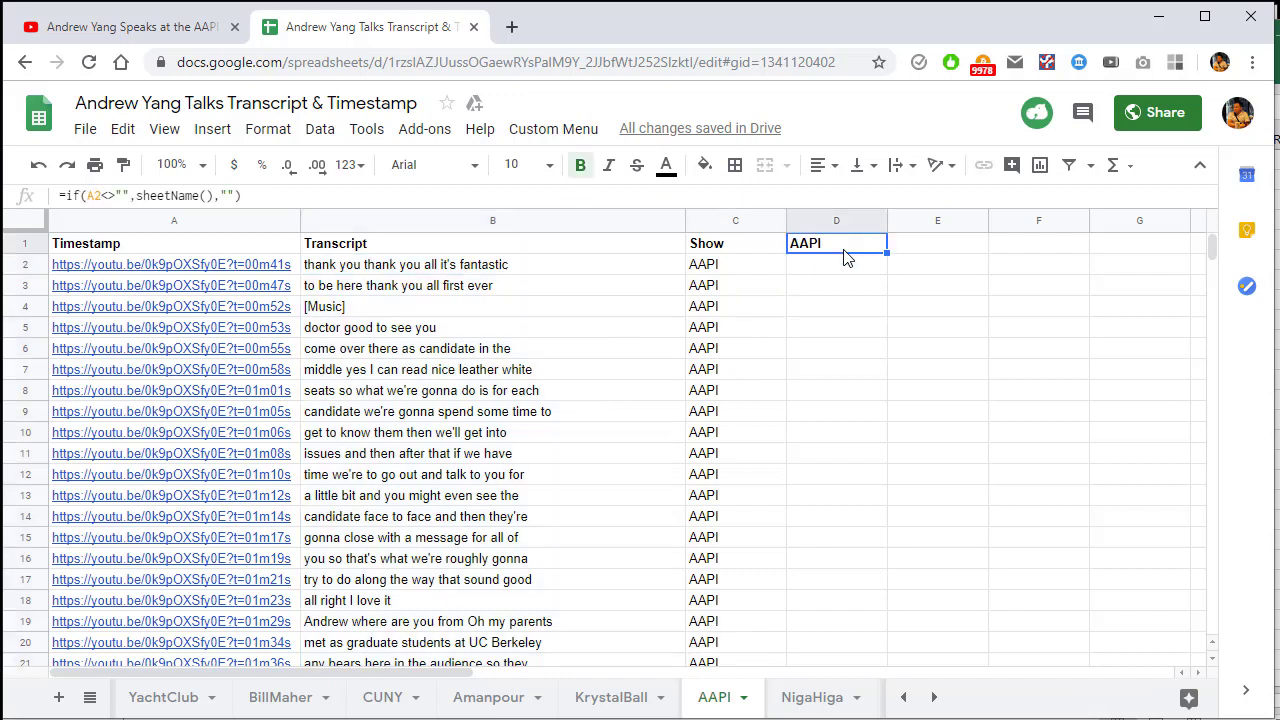
# Step: Clear cell D1 of the AAPI sheet and re-enter the formula =if(A2<>"",sheetName(),"") to refresh the show name
pyautogui.hotkey('ctrl', 'a')
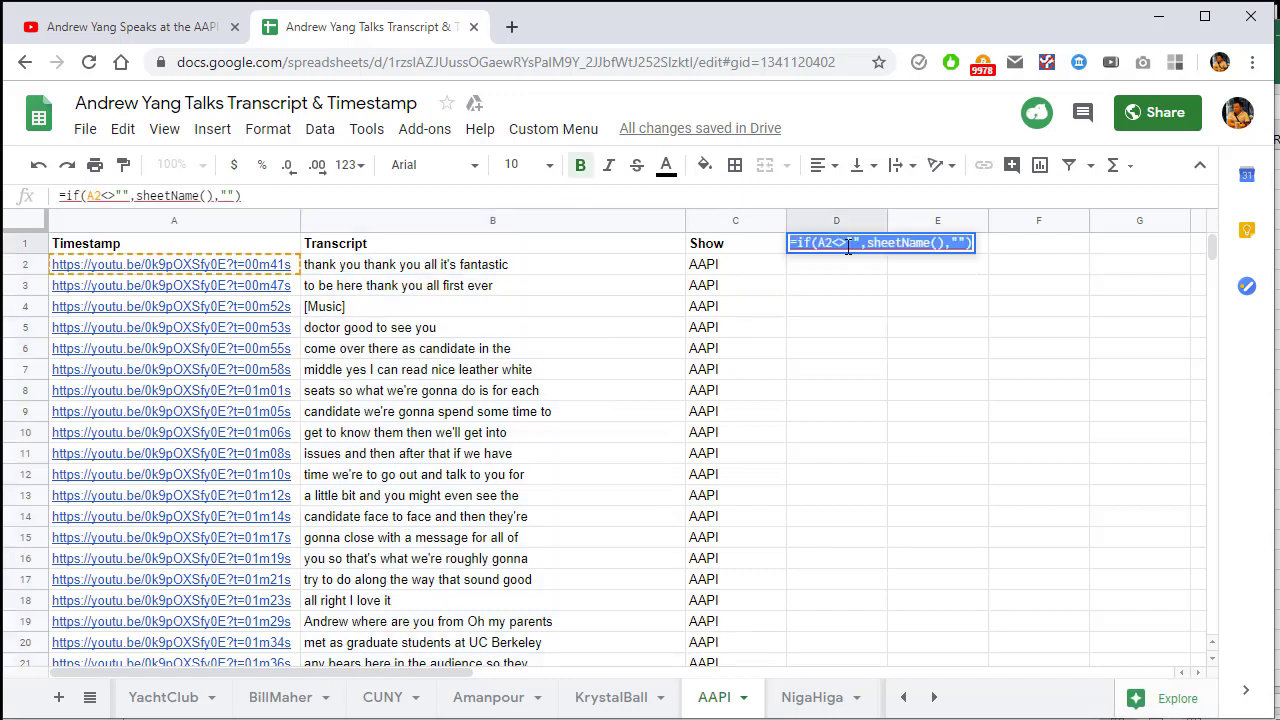
pyautogui.press('BackSpace')
pyautogui.click(849, 286)
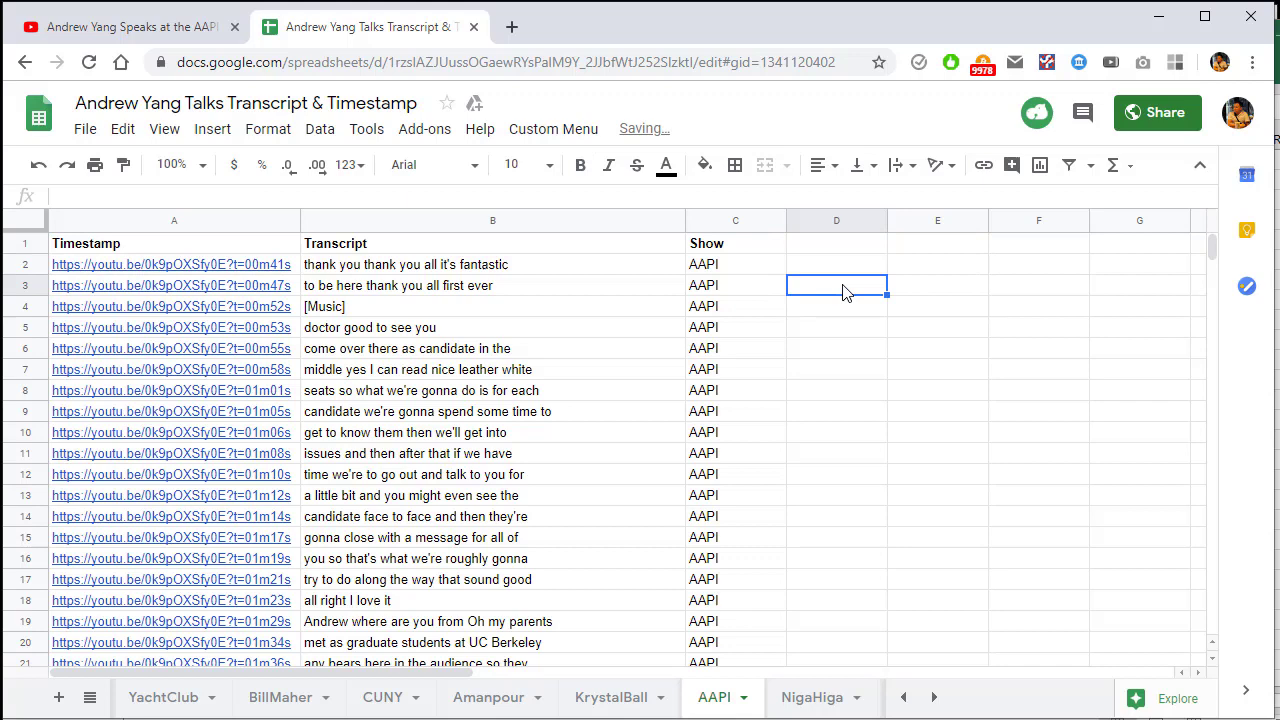
pyautogui.doubleClick(840, 253)
pyautogui.hotkey('ctrl', 'v')
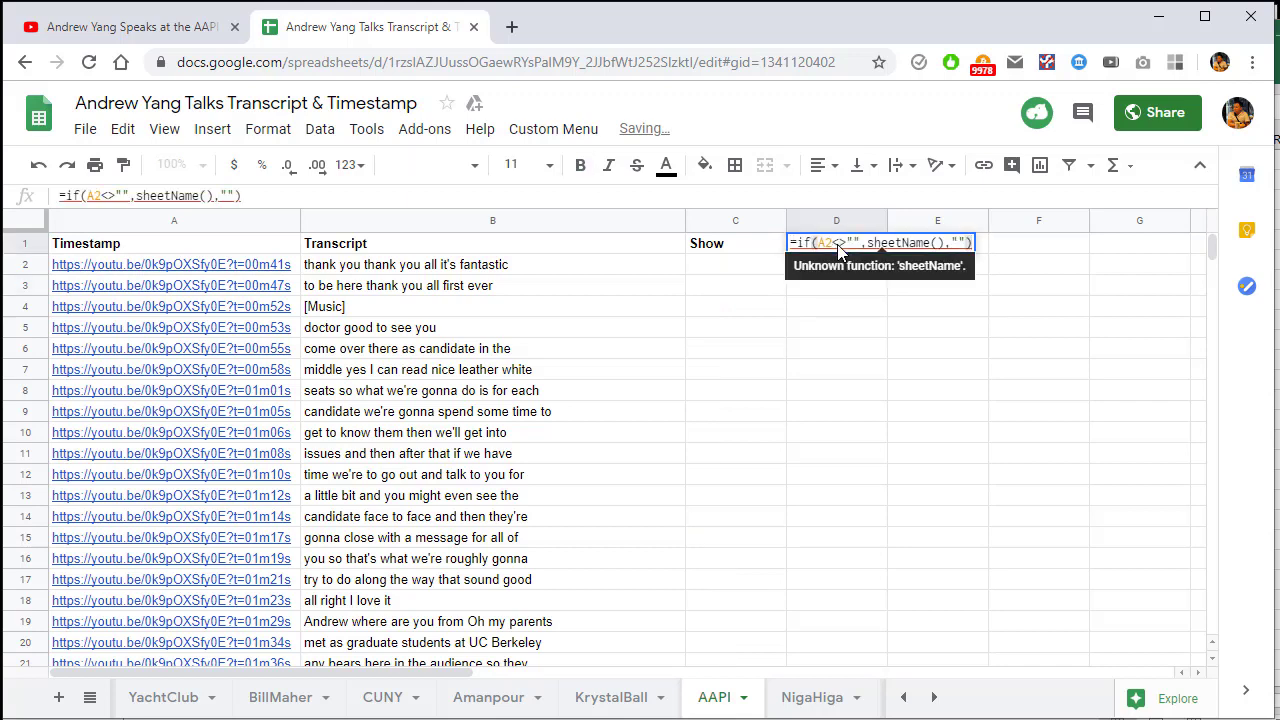
pyautogui.press('Return')
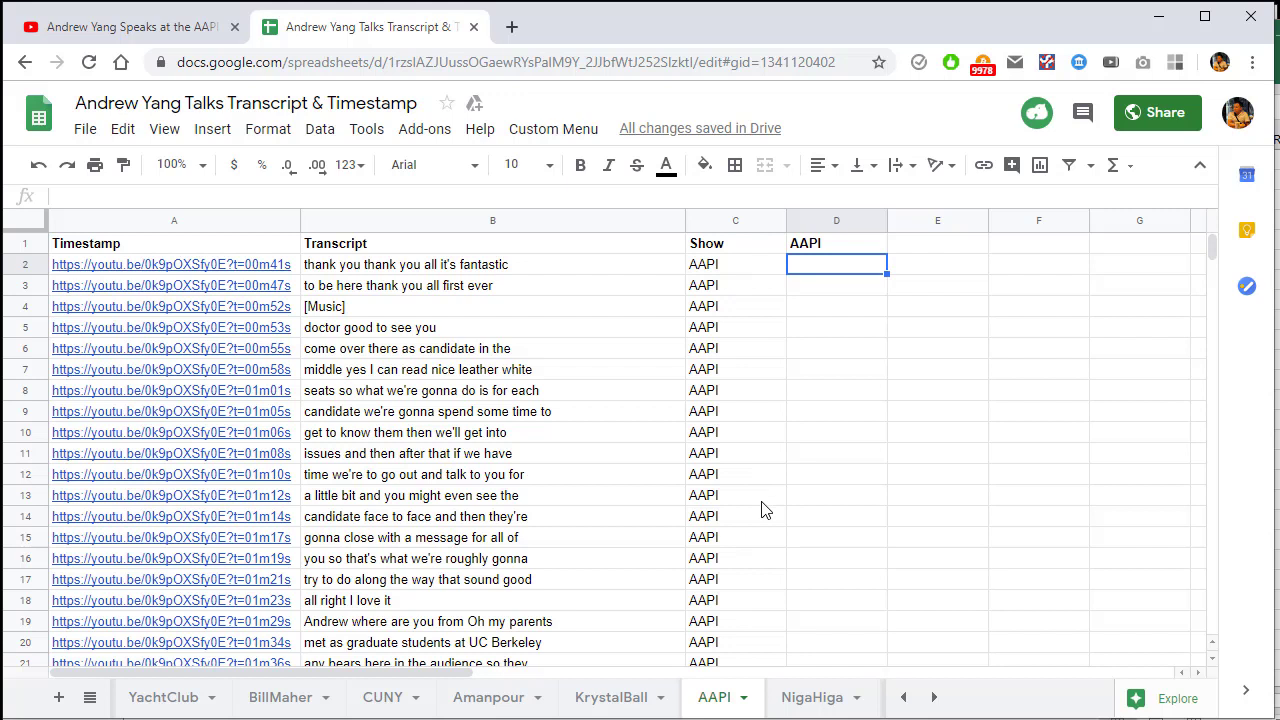
# Step: Run the Combine Videos script and check the Combined sheet for the AAPI transcript rows
pyautogui.click(543, 140)
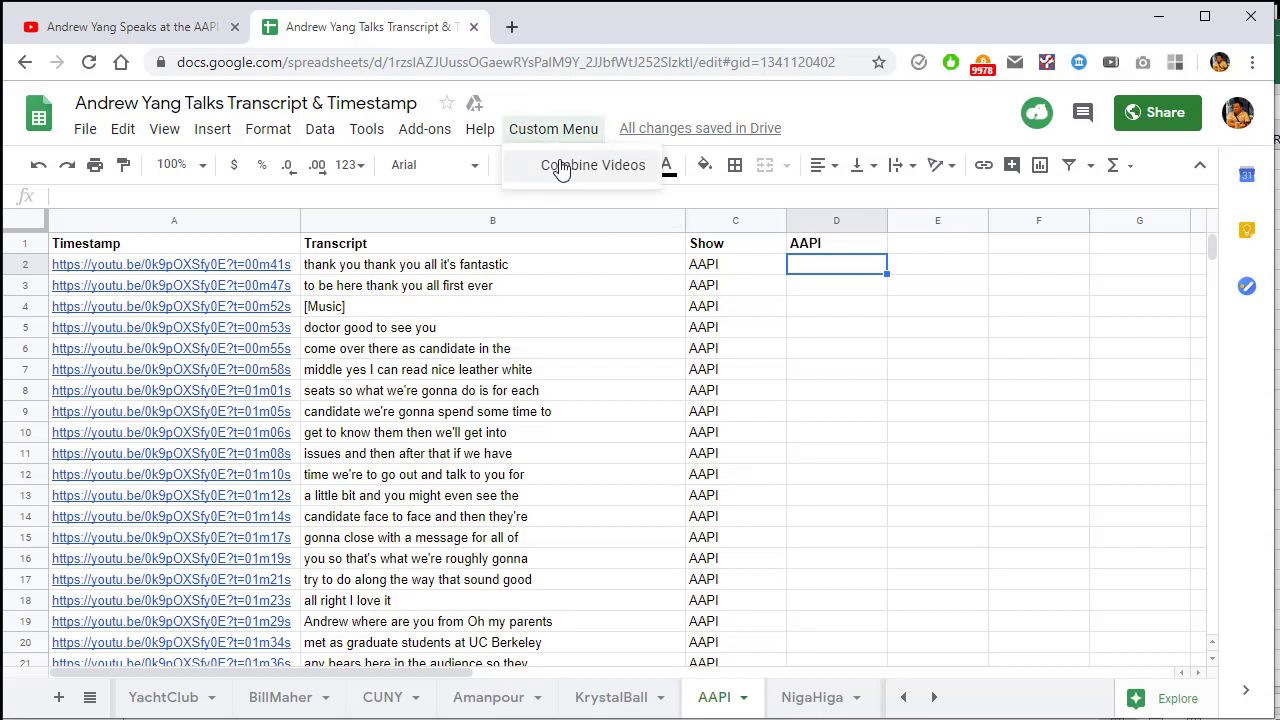
pyautogui.click(562, 168)
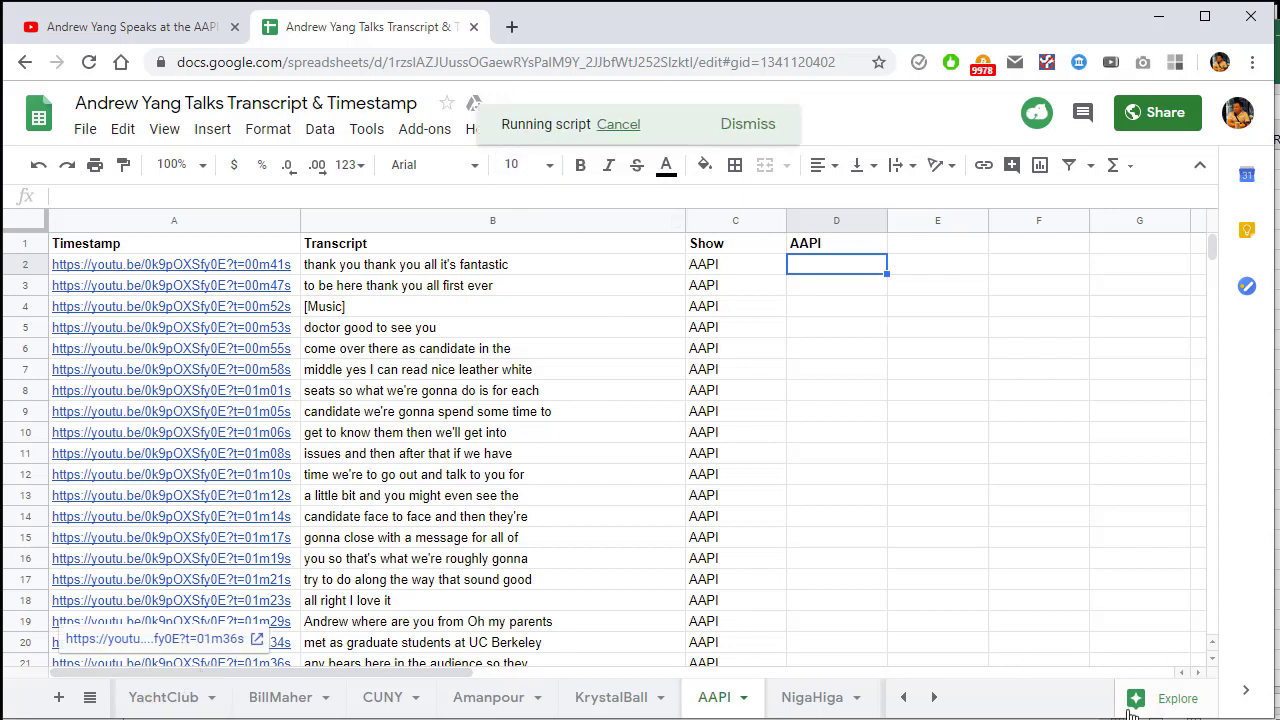
pyautogui.click(903, 697)
pyautogui.click(164, 699)
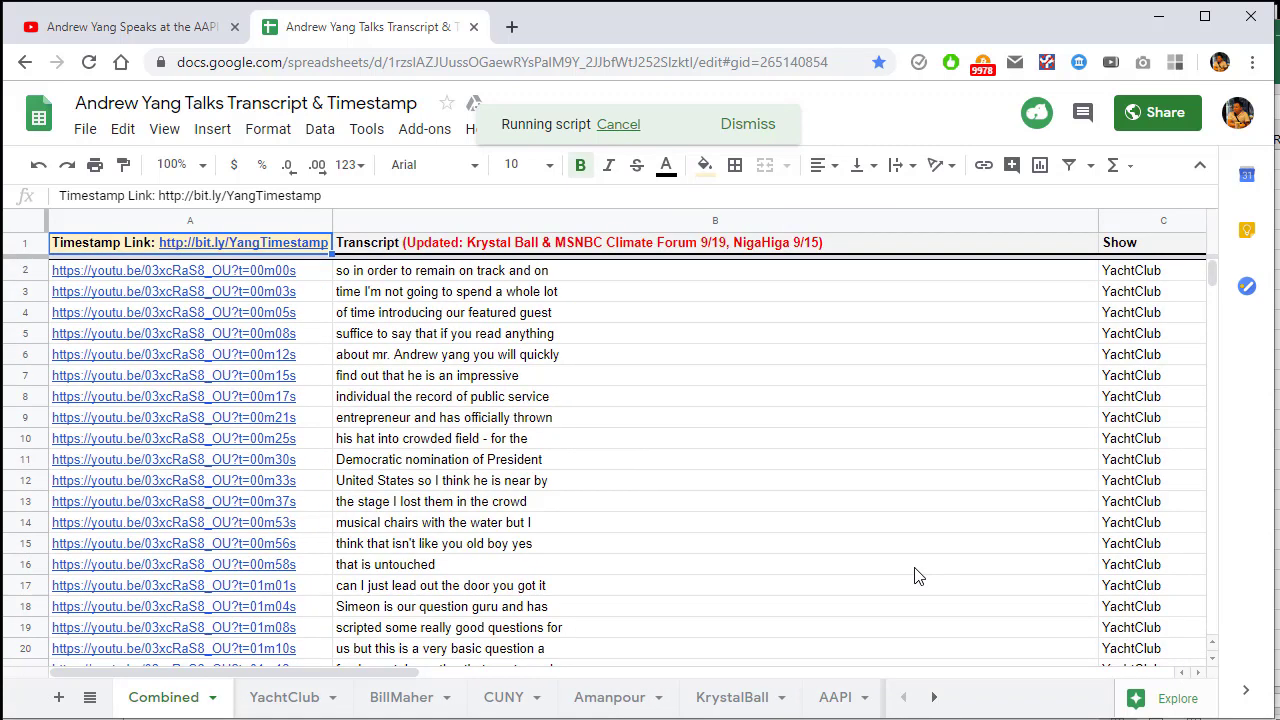
pyautogui.moveTo(1213, 274); pyautogui.dragTo(1212, 440)
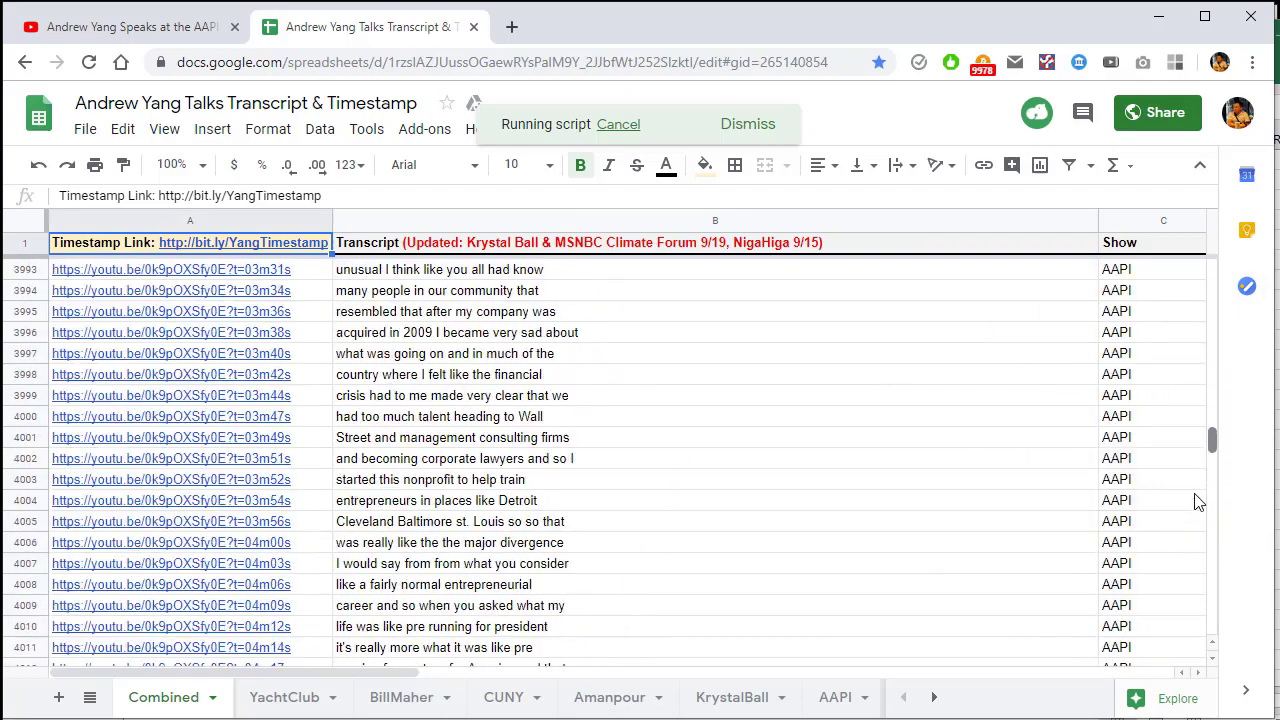
pyautogui.click(1143, 484)
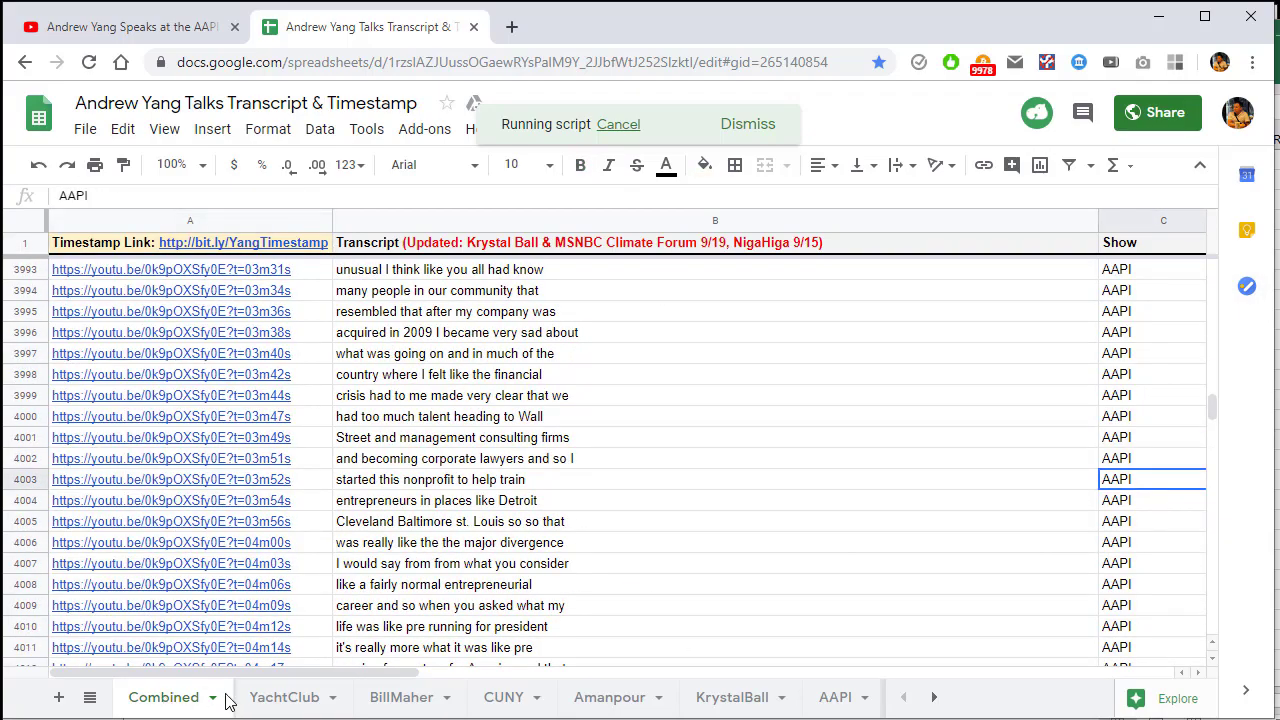